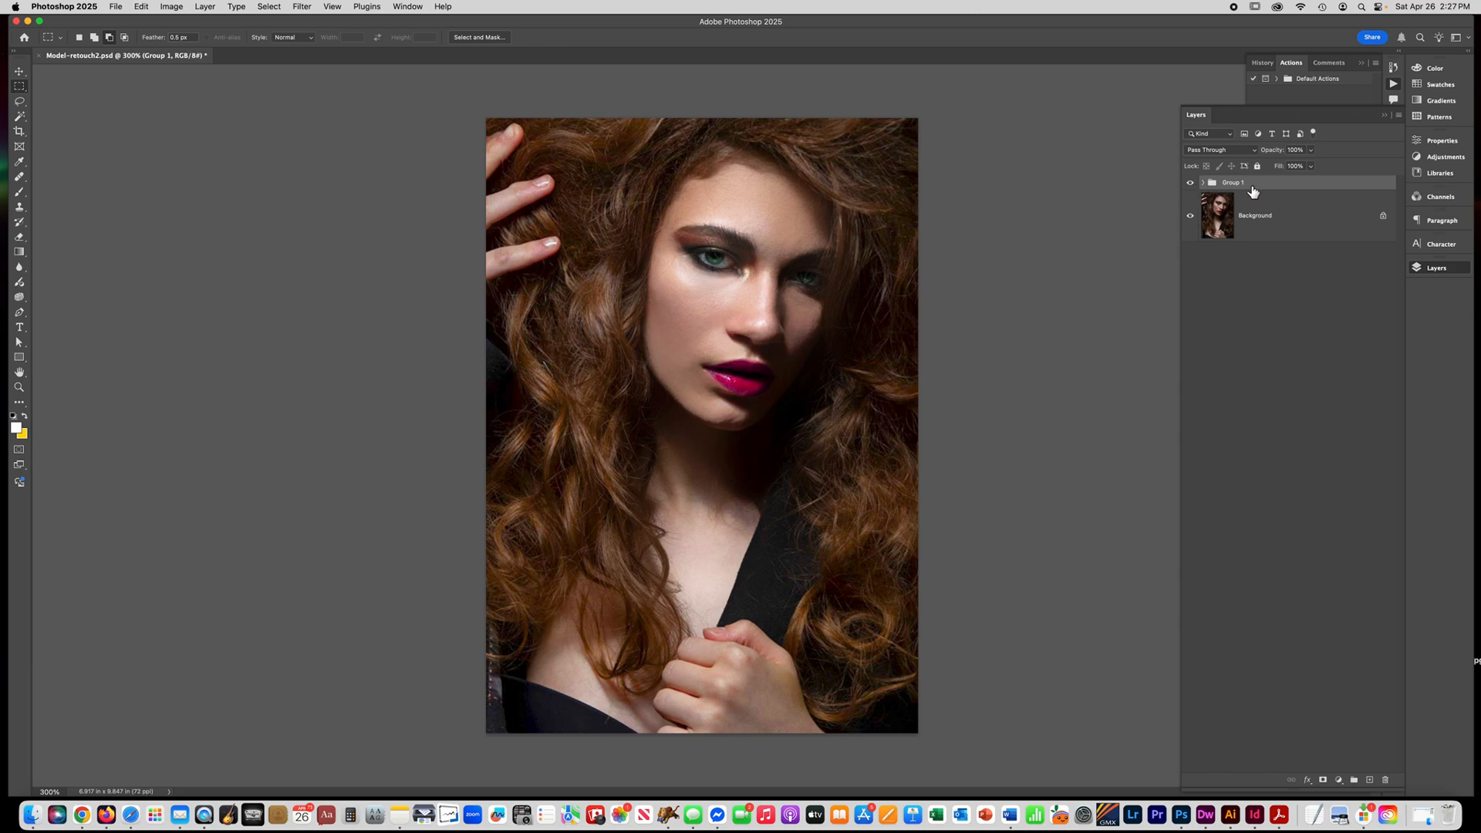
Delete the Group 1 layer group and duplicate the Background layer.
key("Delete")
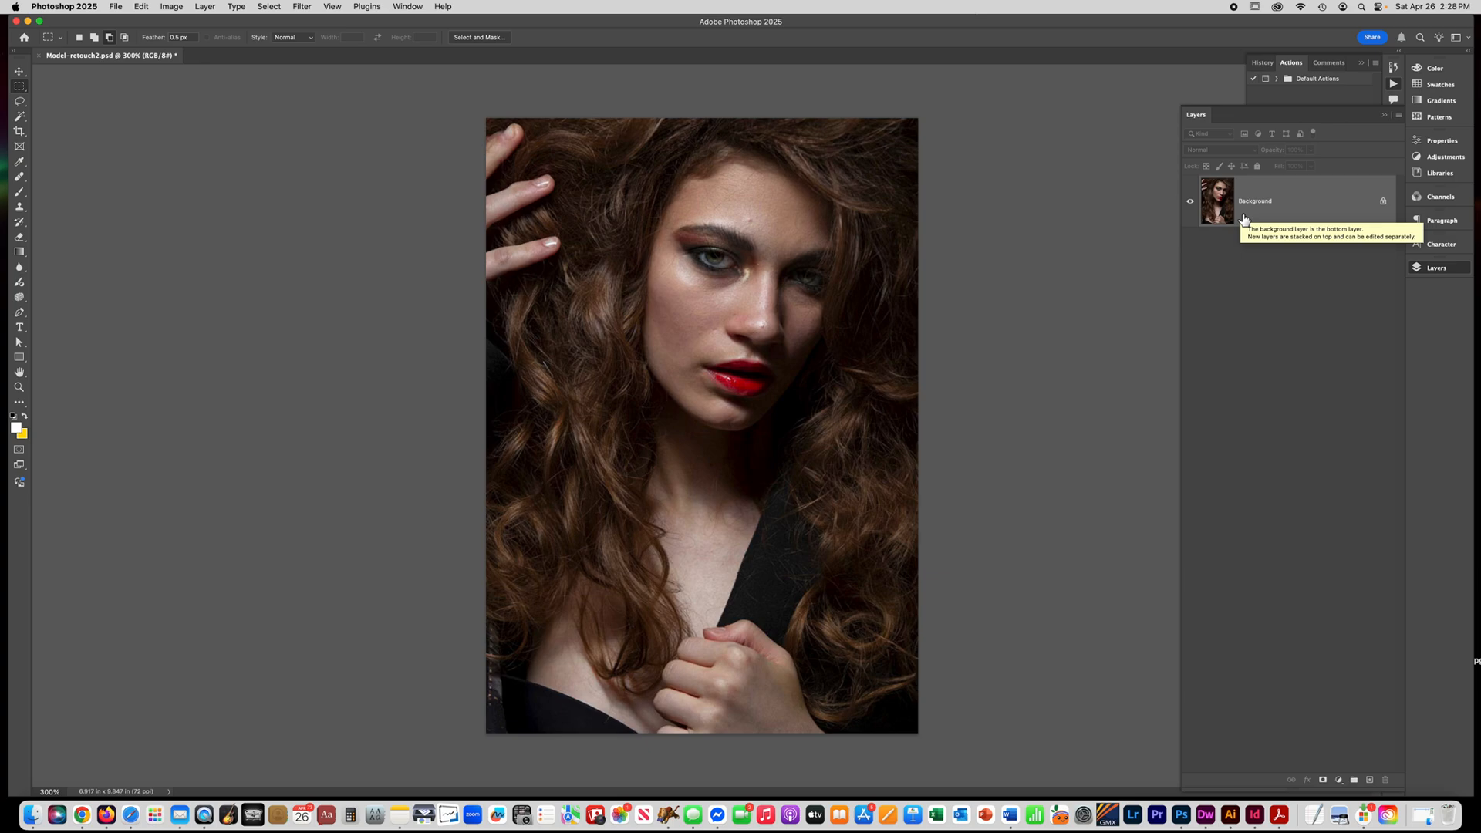
left_click_drag(1245, 220, 1241, 213)
key("super+j")
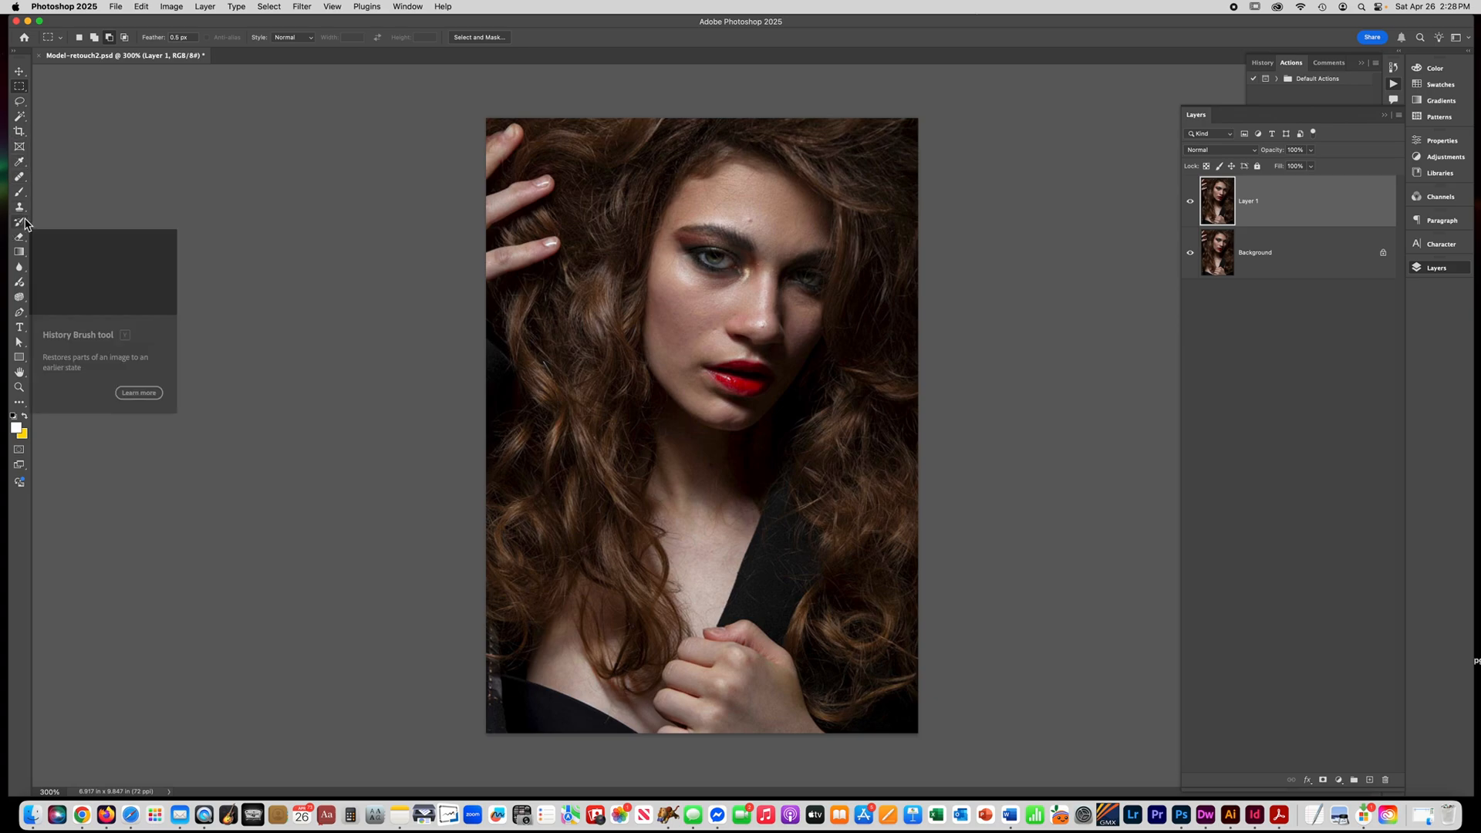
Remove the small blemishes on the forehead and nose on Layer 1 with the Spot Healing Brush.
left_click(21, 179)
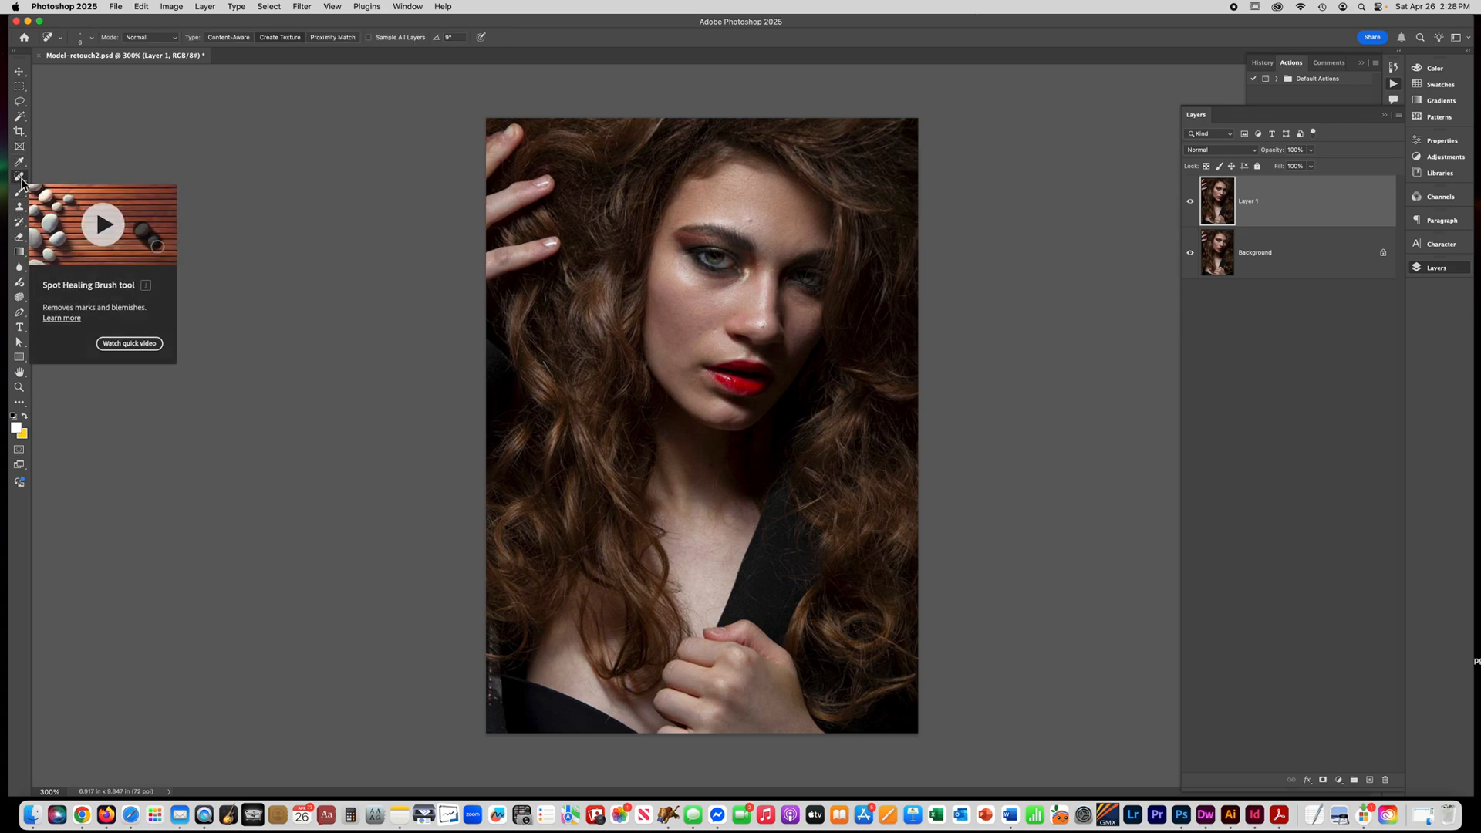
left_click(751, 317, "super")
left_click(751, 318, "super")
left_click(752, 318, "super")
left_click_drag(718, 287, 586, 407)
left_click(612, 400, "super")
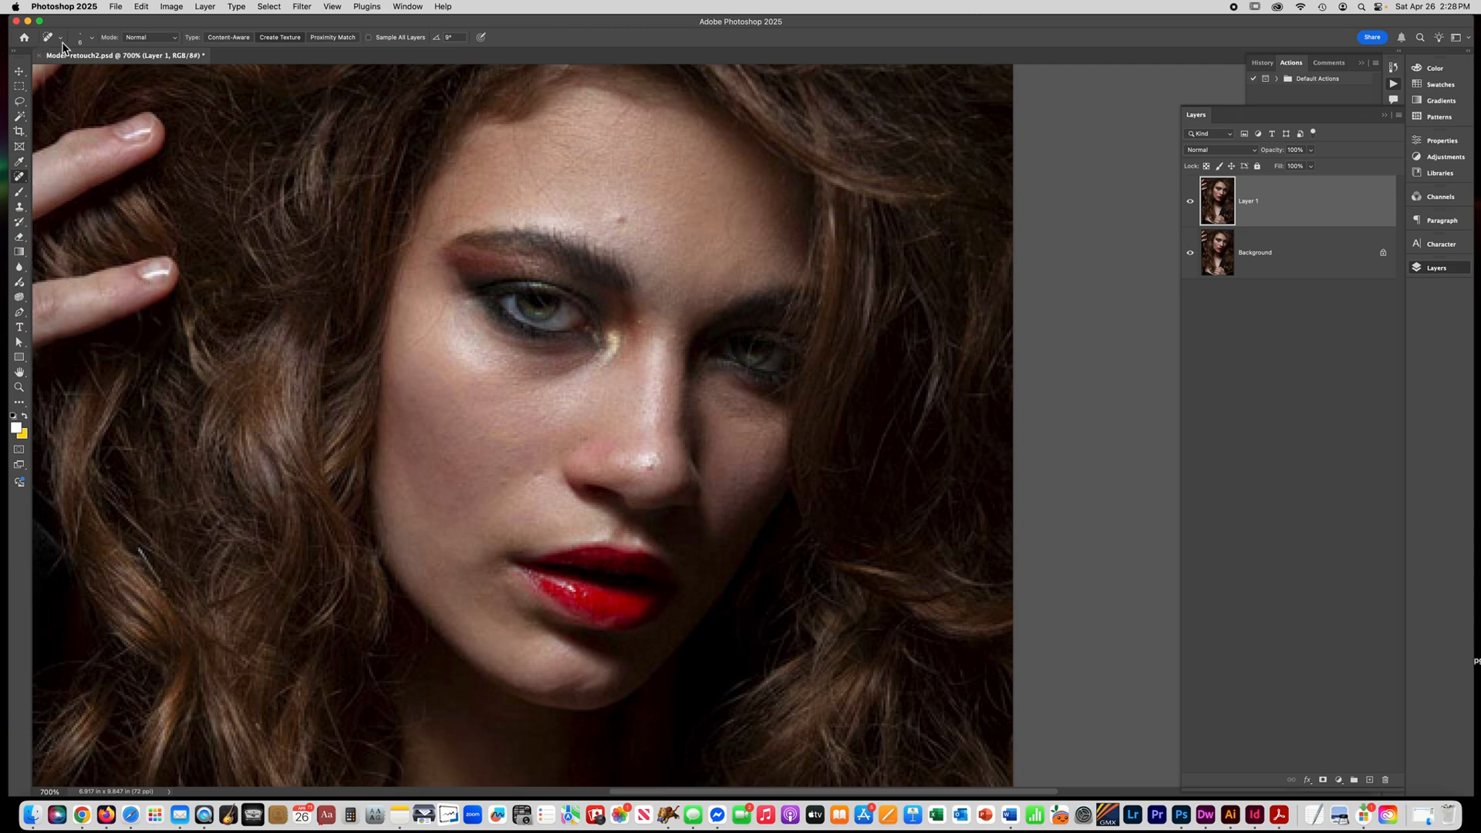
left_click(86, 39)
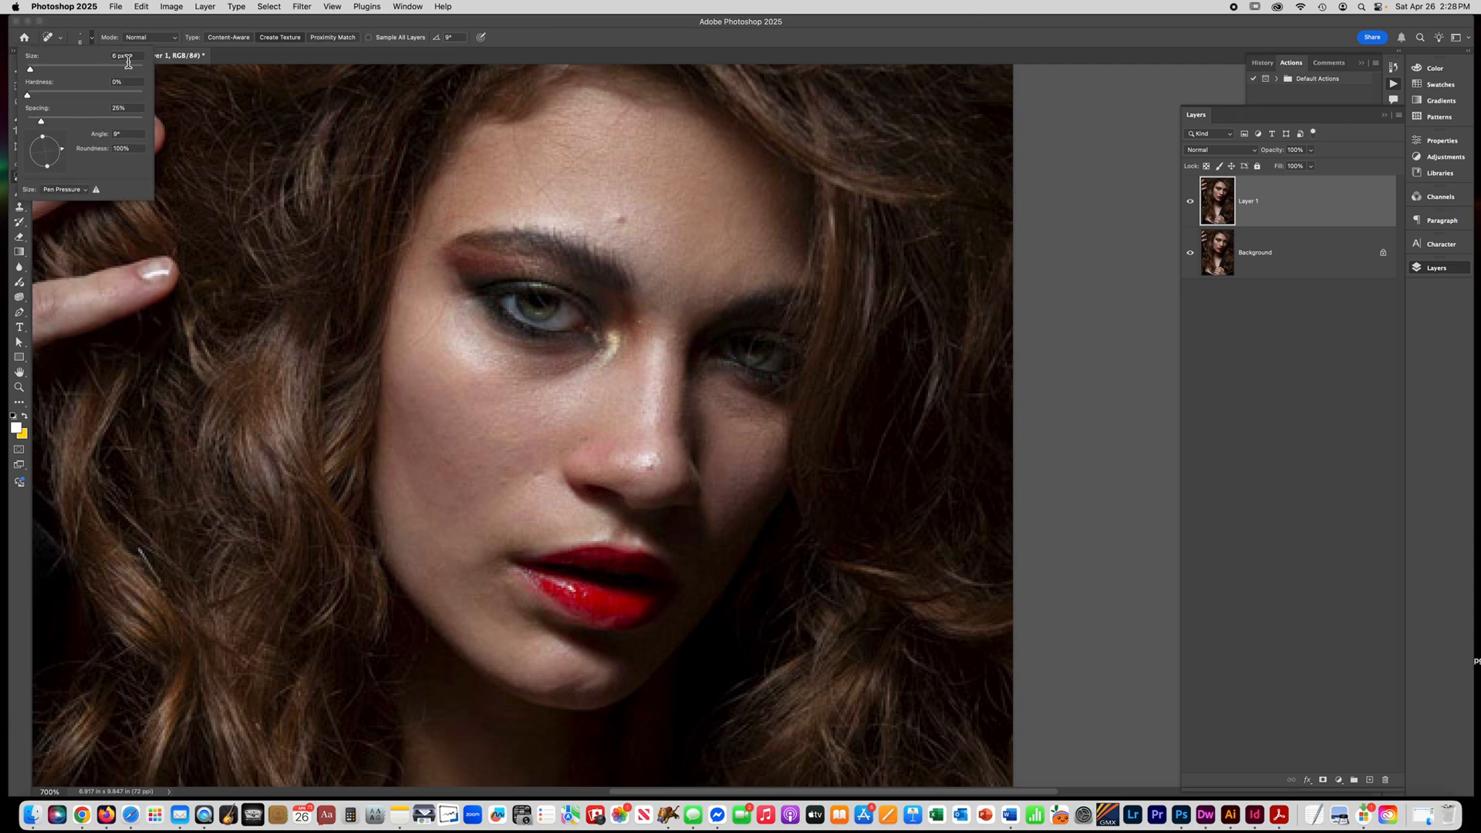
left_click(623, 220)
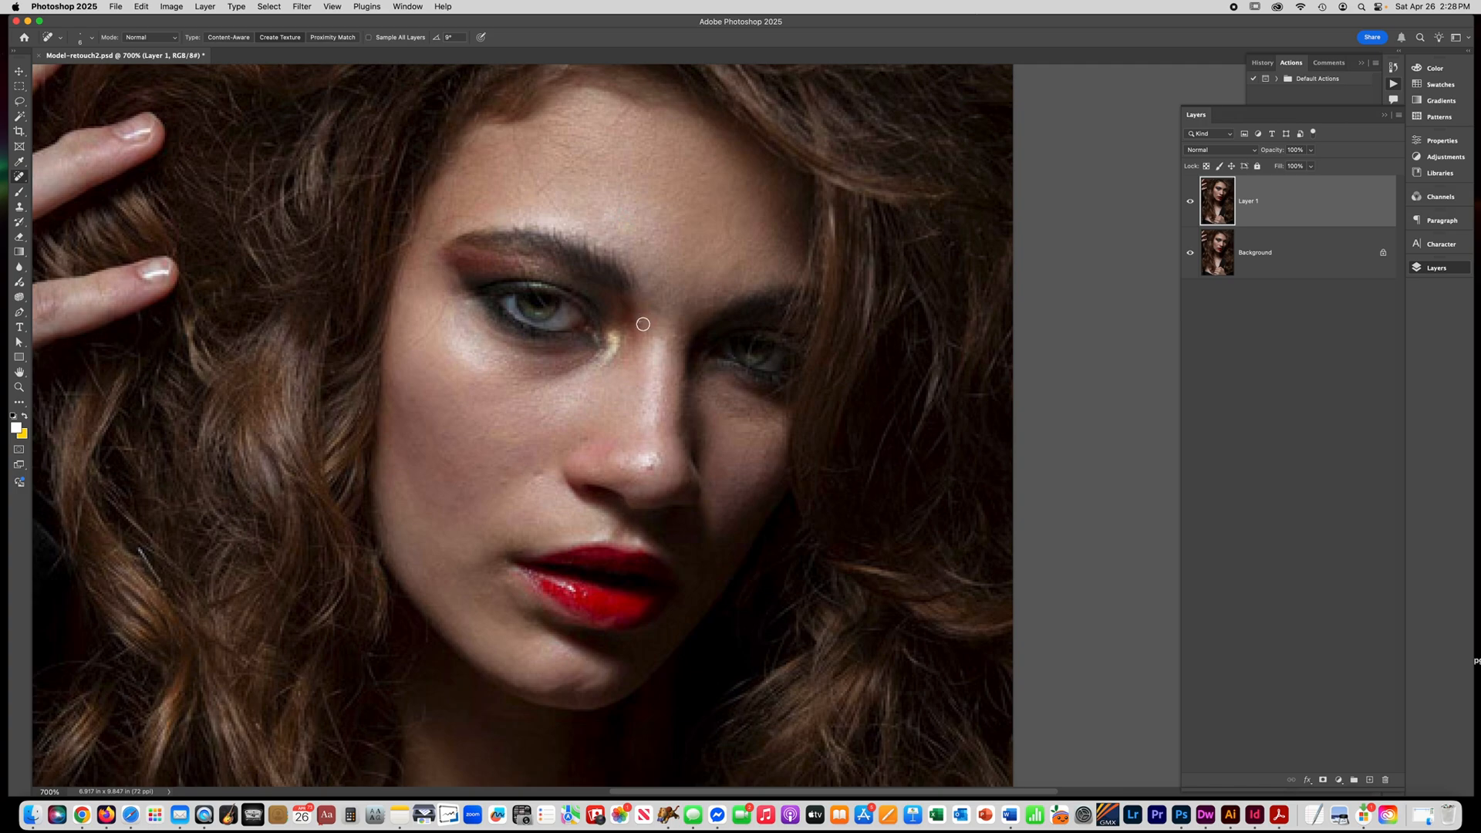
left_click(647, 465)
left_click_drag(658, 317, 653, 310)
key("super+plus")
key("super+minus")
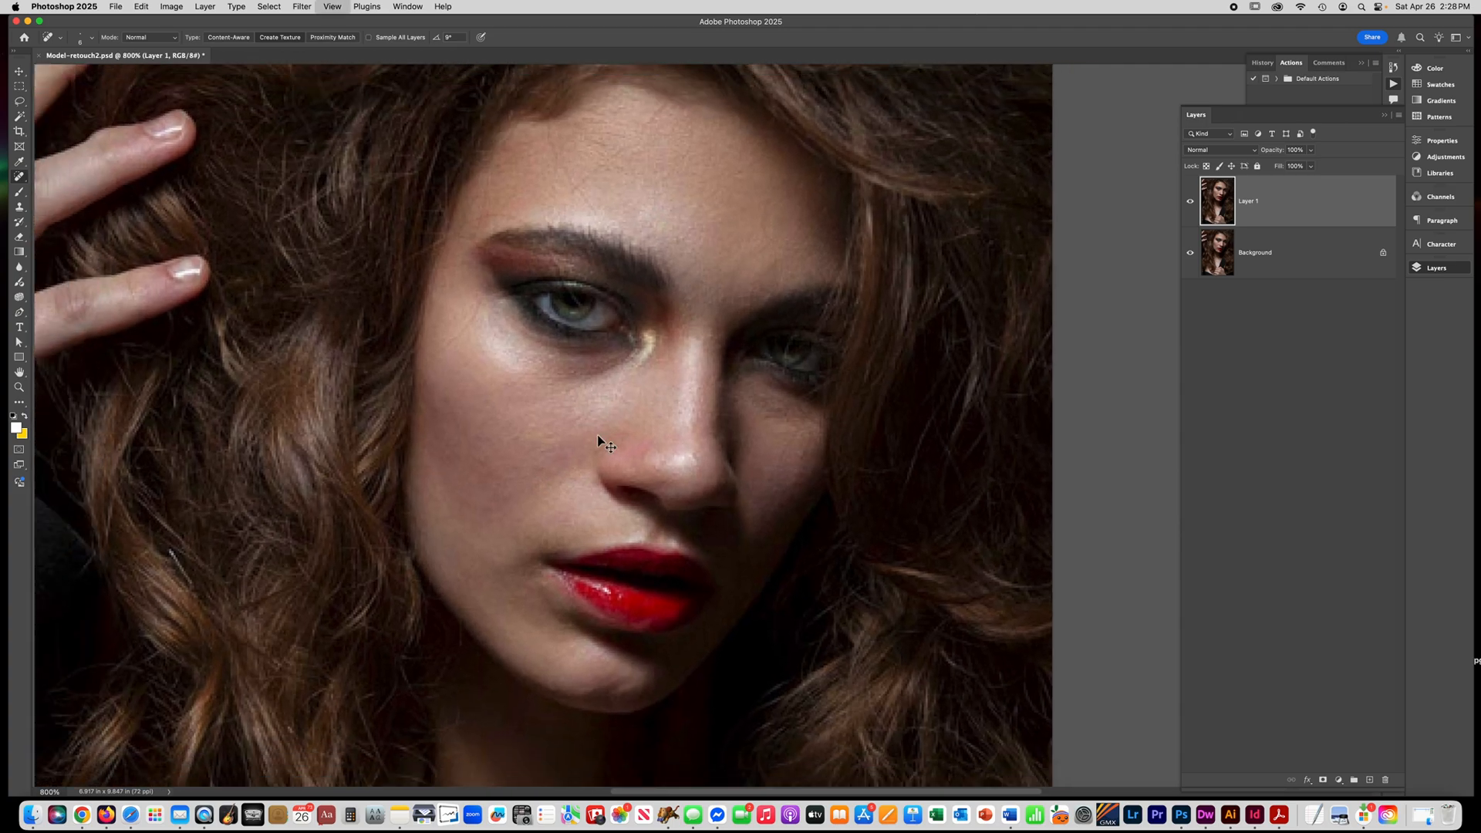
key("super+minus")
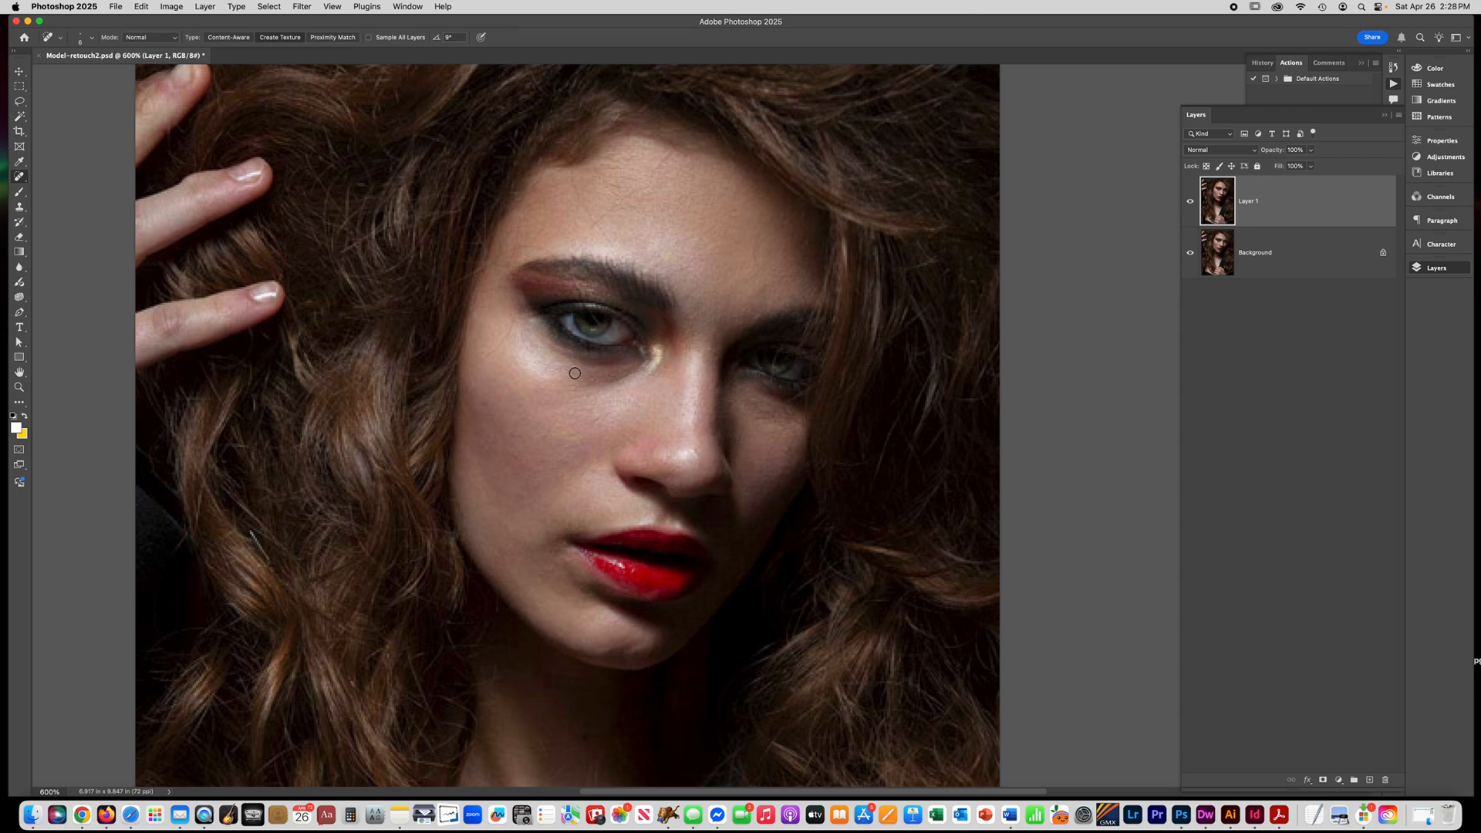
Duplicate Layer 1 and lighten the dark area under the brighter eye with a small Dodge brush, range Shadows, and compare before and after.
key("super+j")
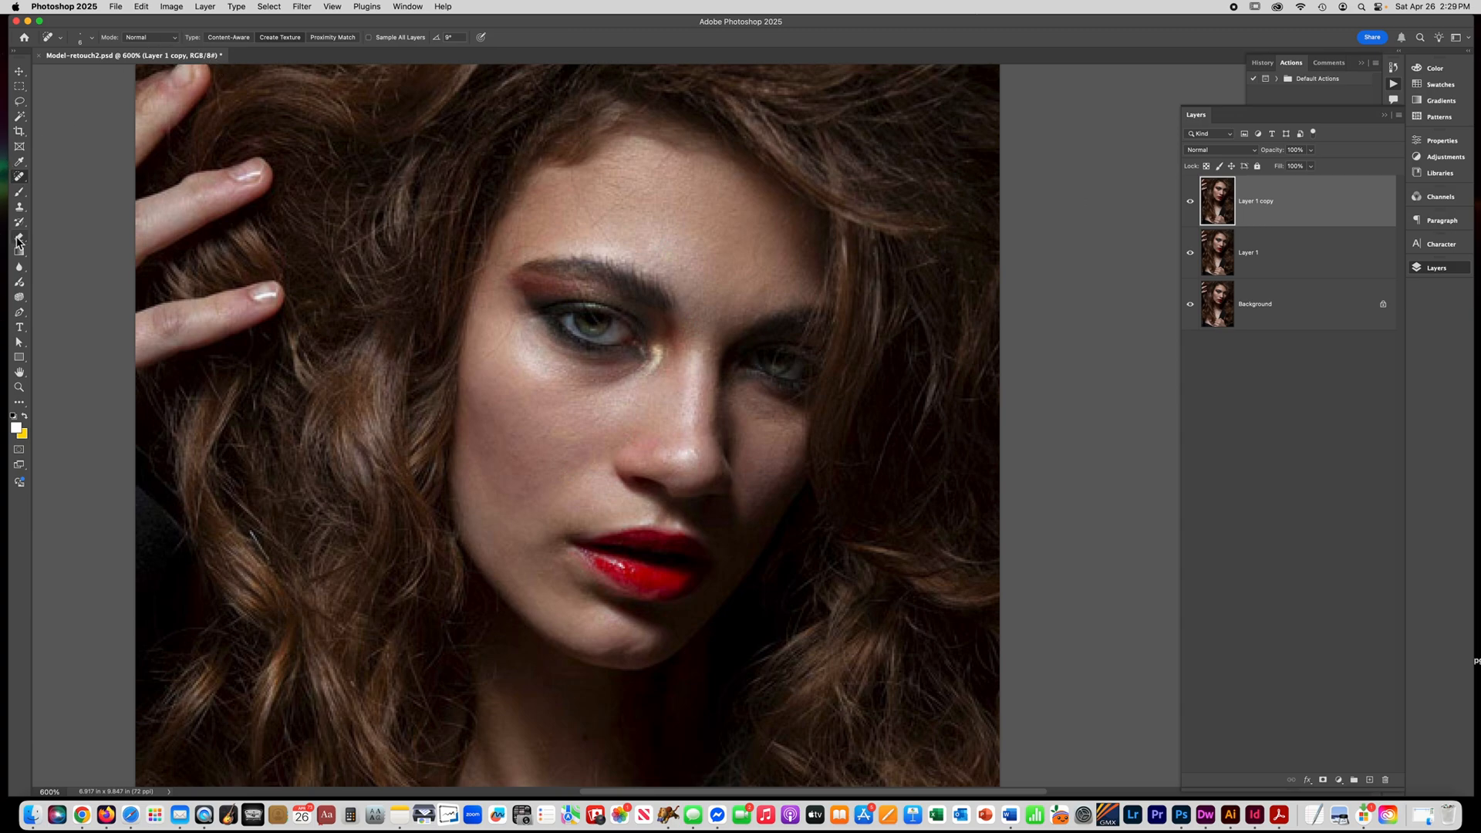
left_click(20, 300)
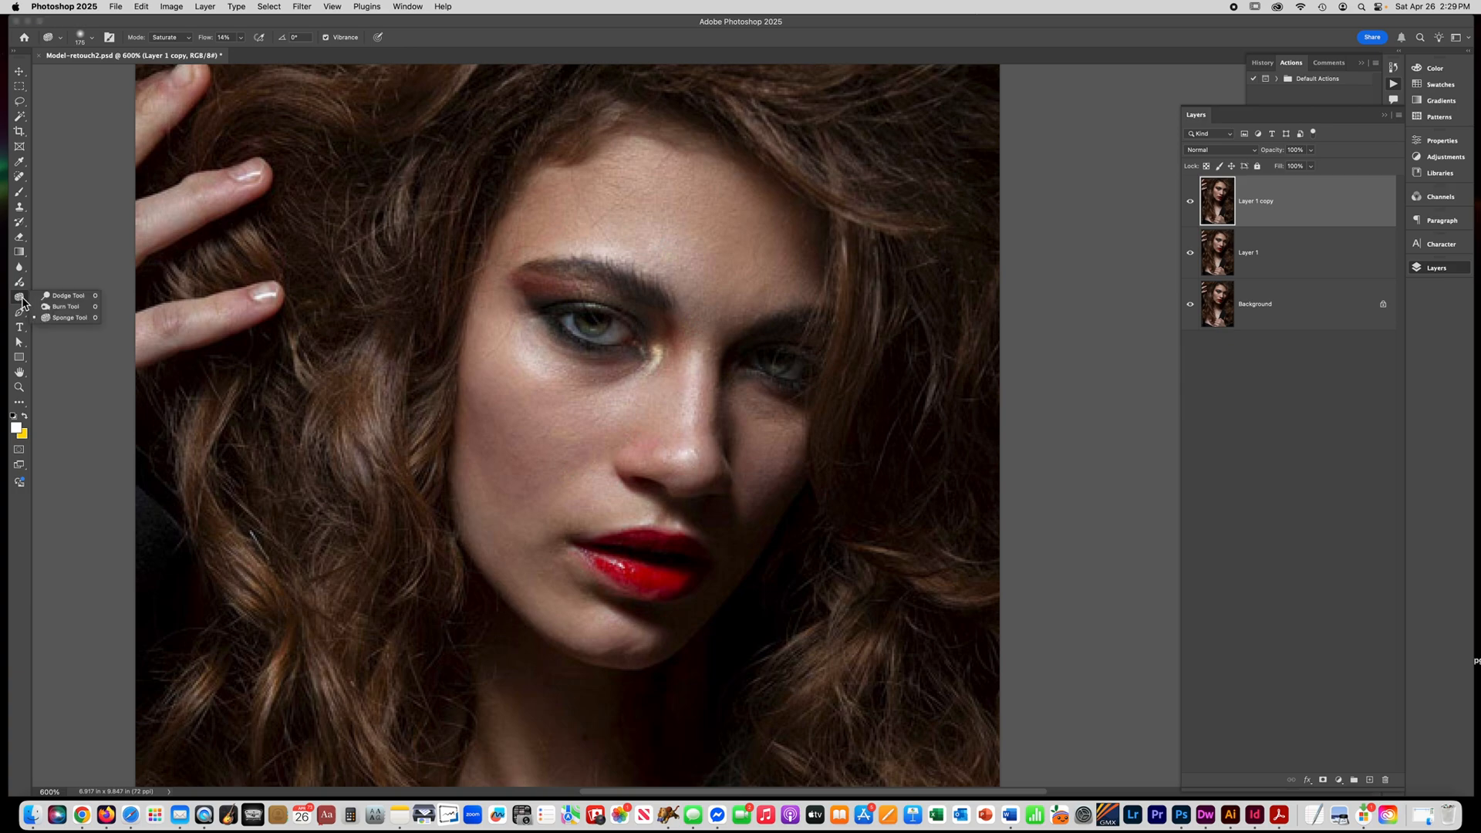
left_click(67, 297)
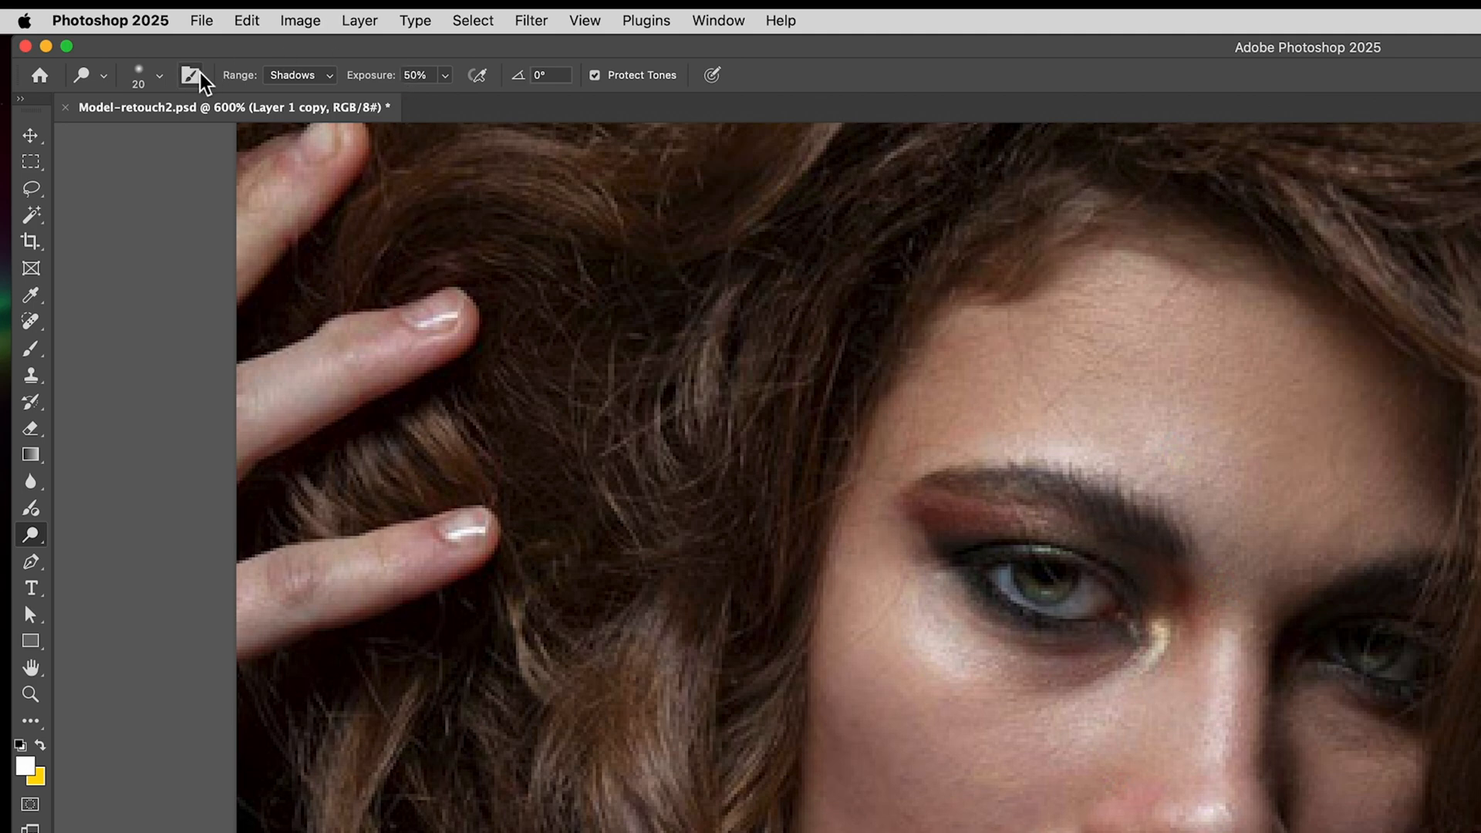
left_click(290, 76)
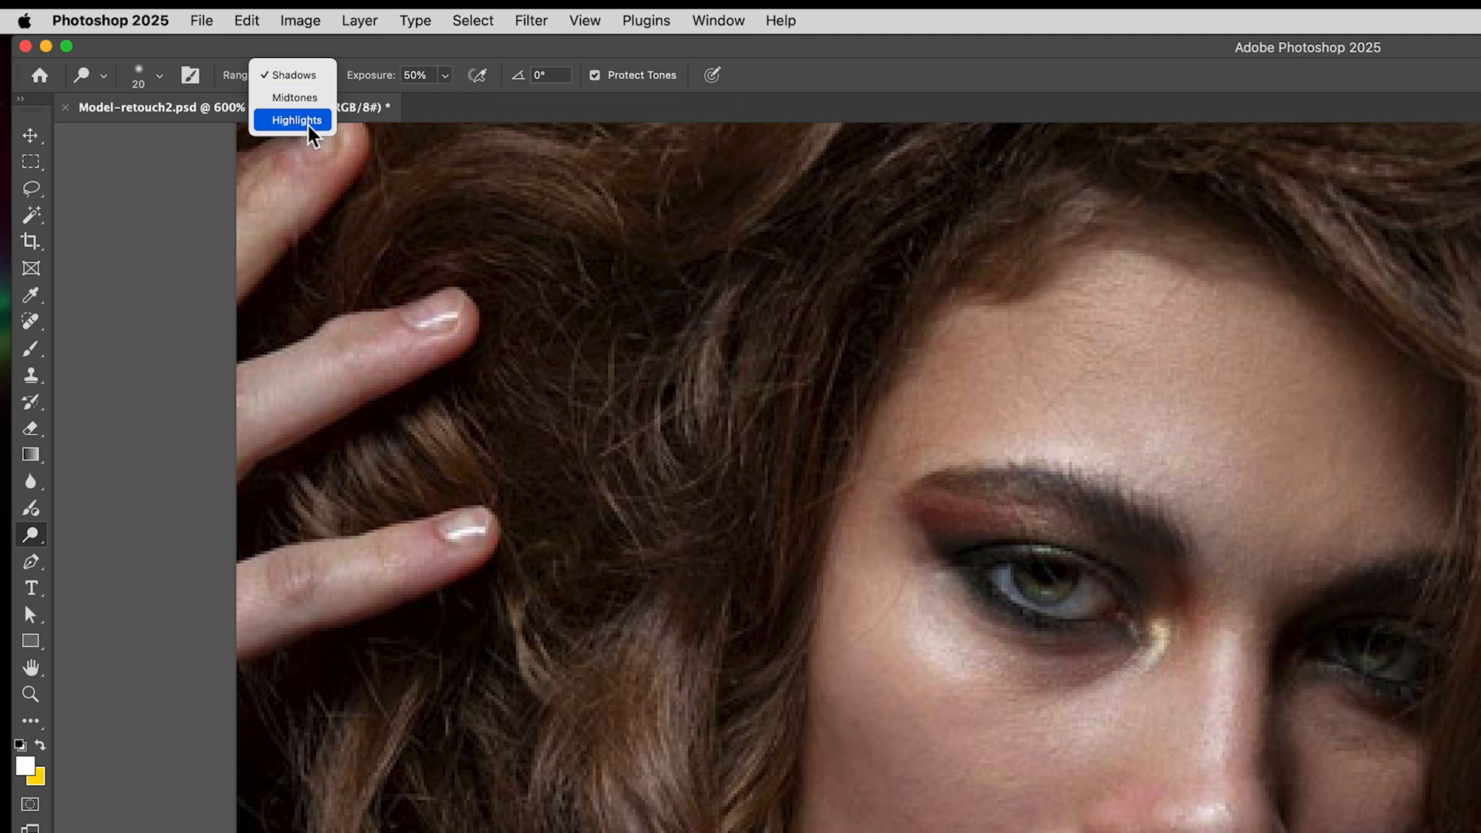
left_click(312, 75)
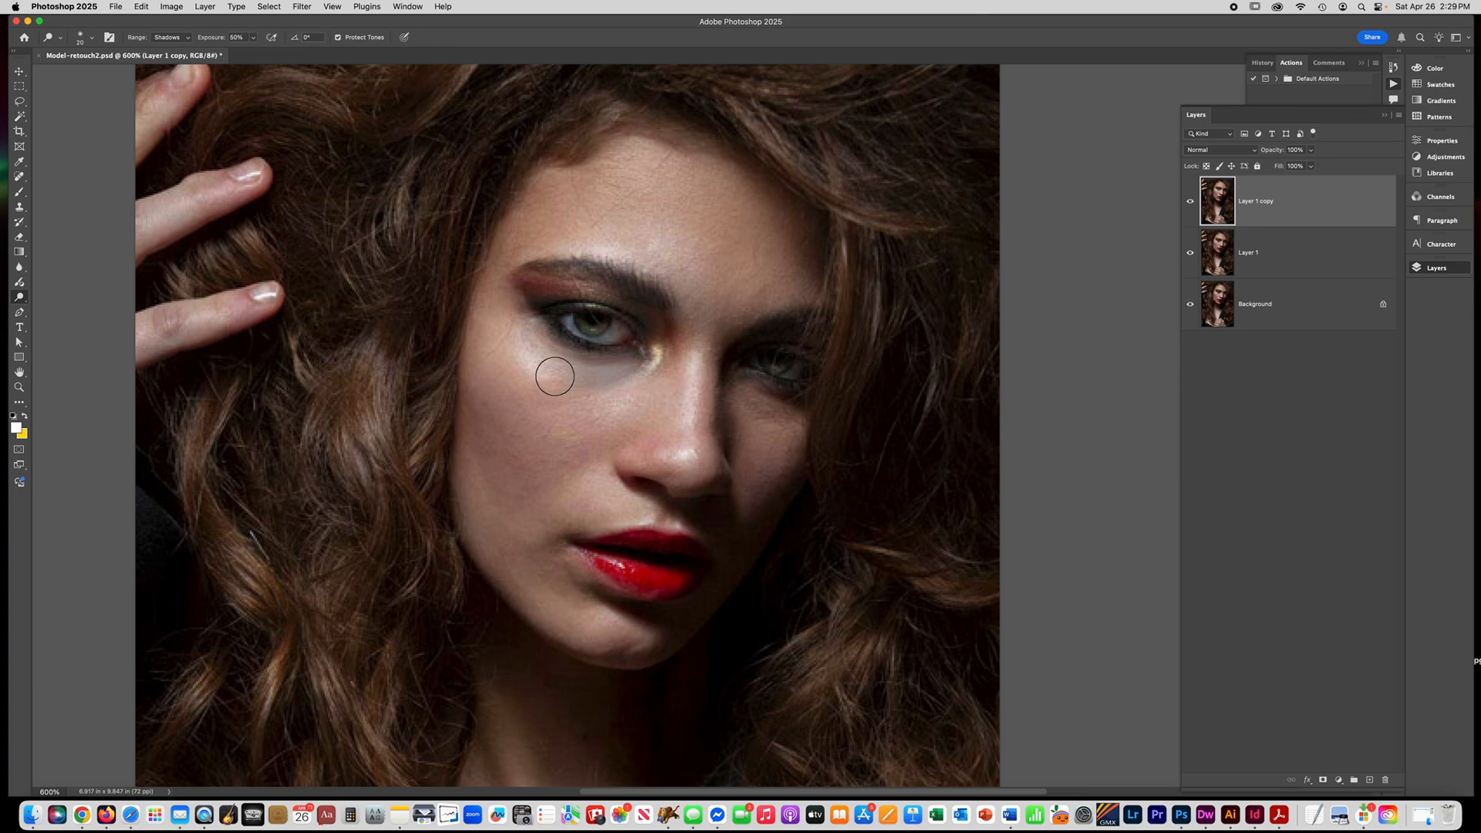
key("bracketleft")
key("bracketleft")
key("bracketleft")
left_click(1188, 206)
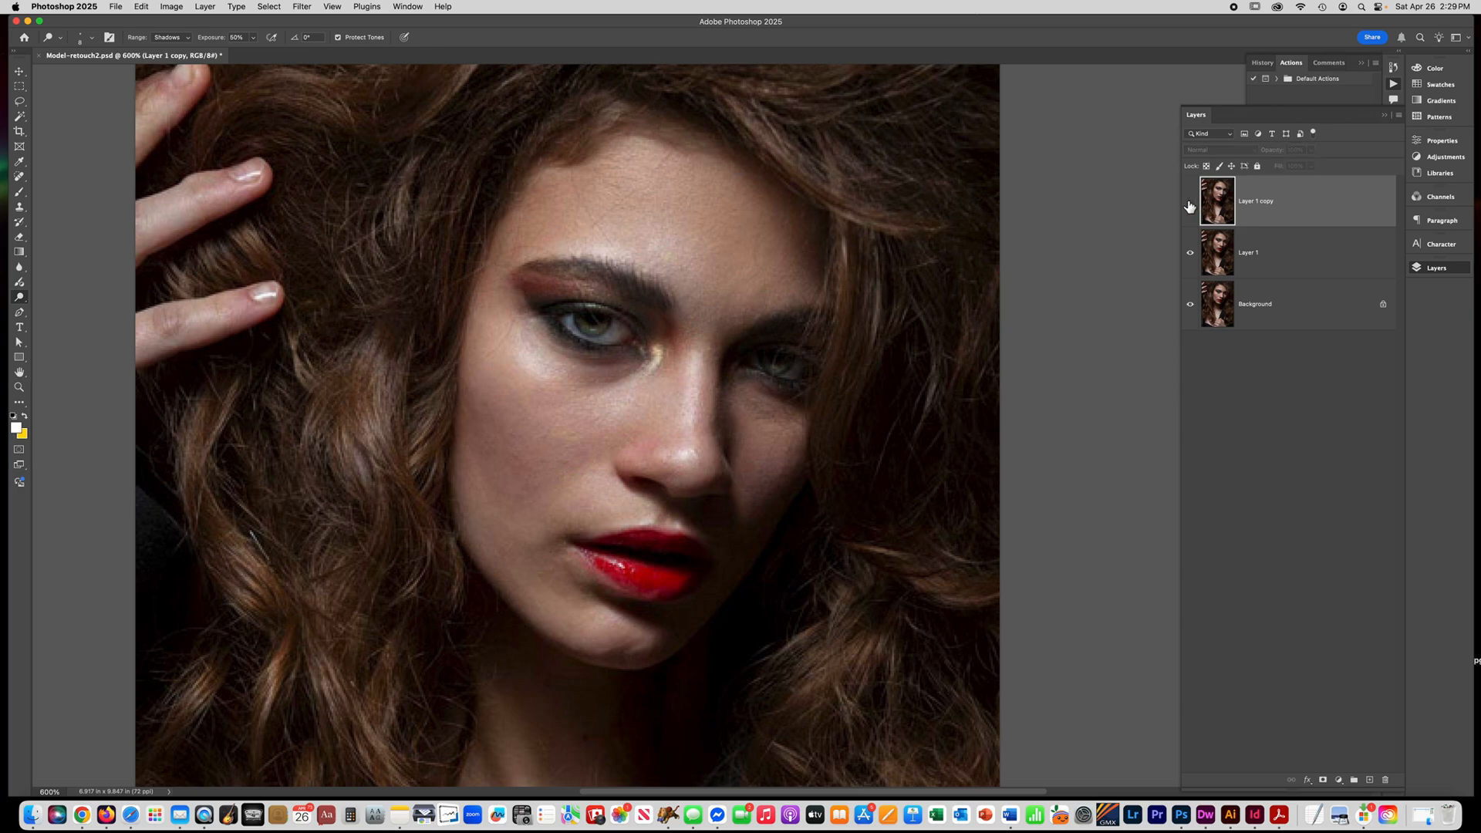
left_click(1189, 206)
left_click(1189, 203)
left_click(1189, 203)
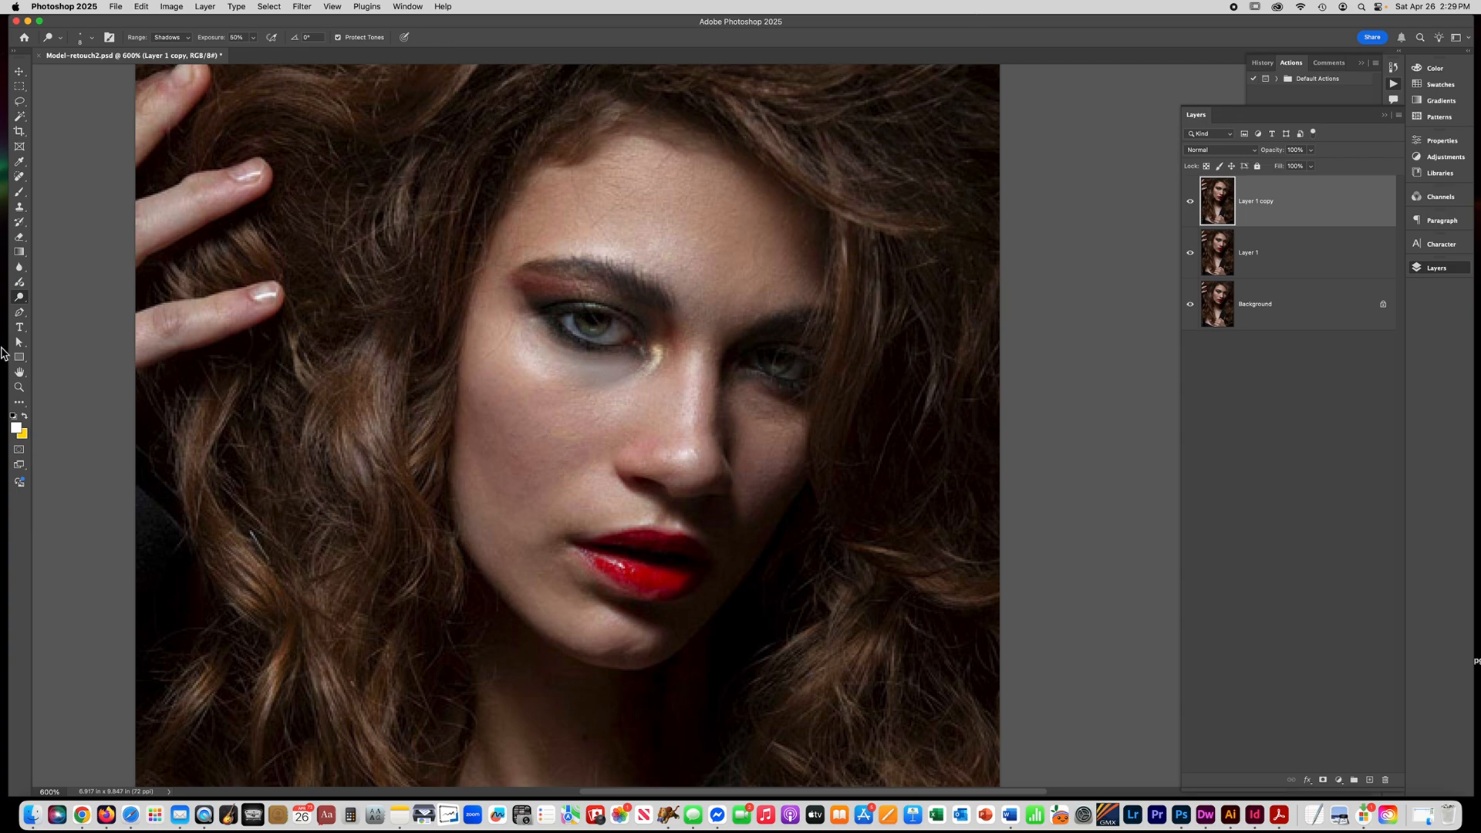
Restore color to the dodged skin under the eye with a small Sponge brush in Saturate mode at 37% flow.
right_click(25, 303)
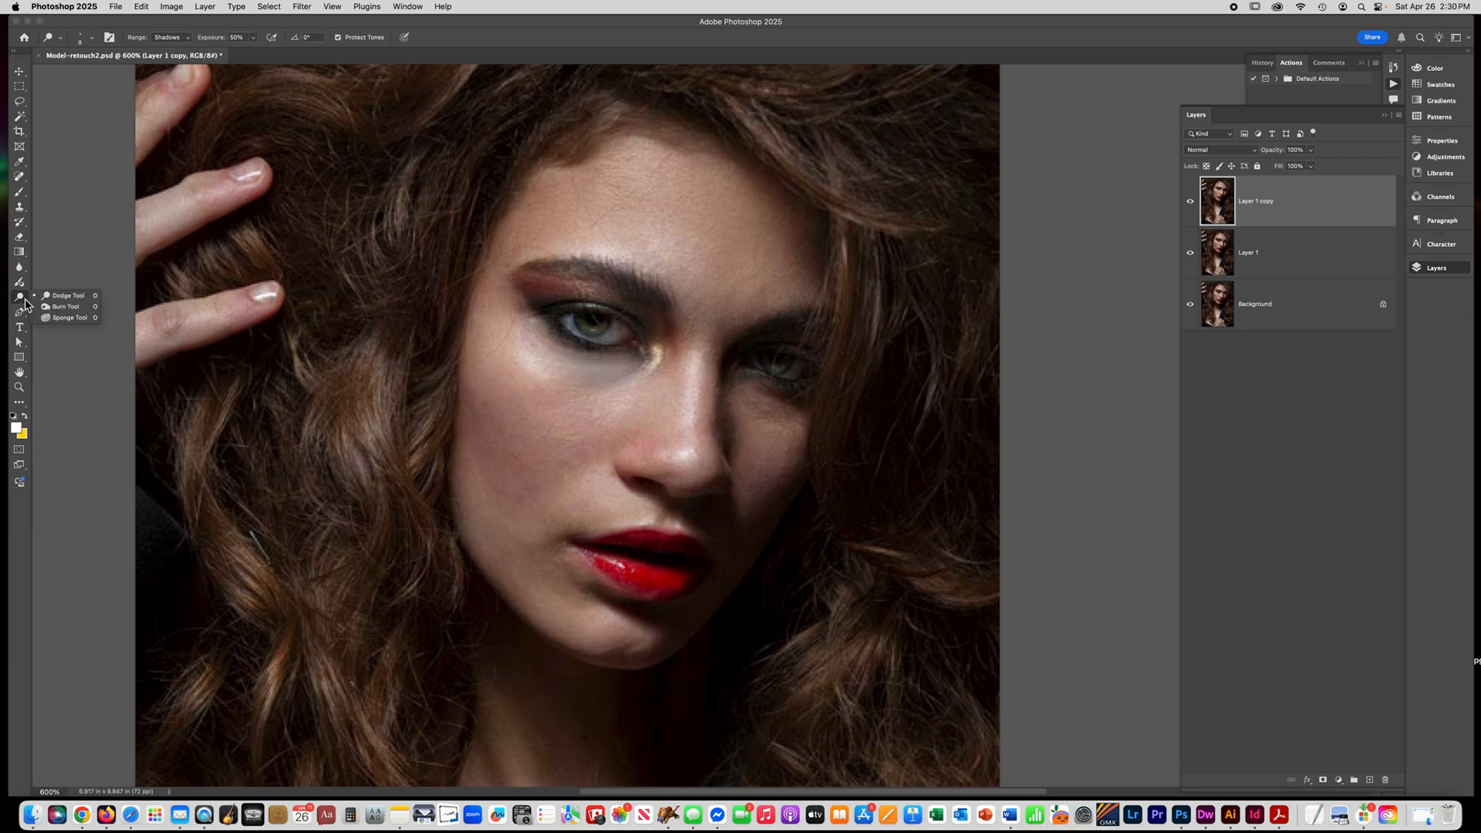
left_click(69, 318)
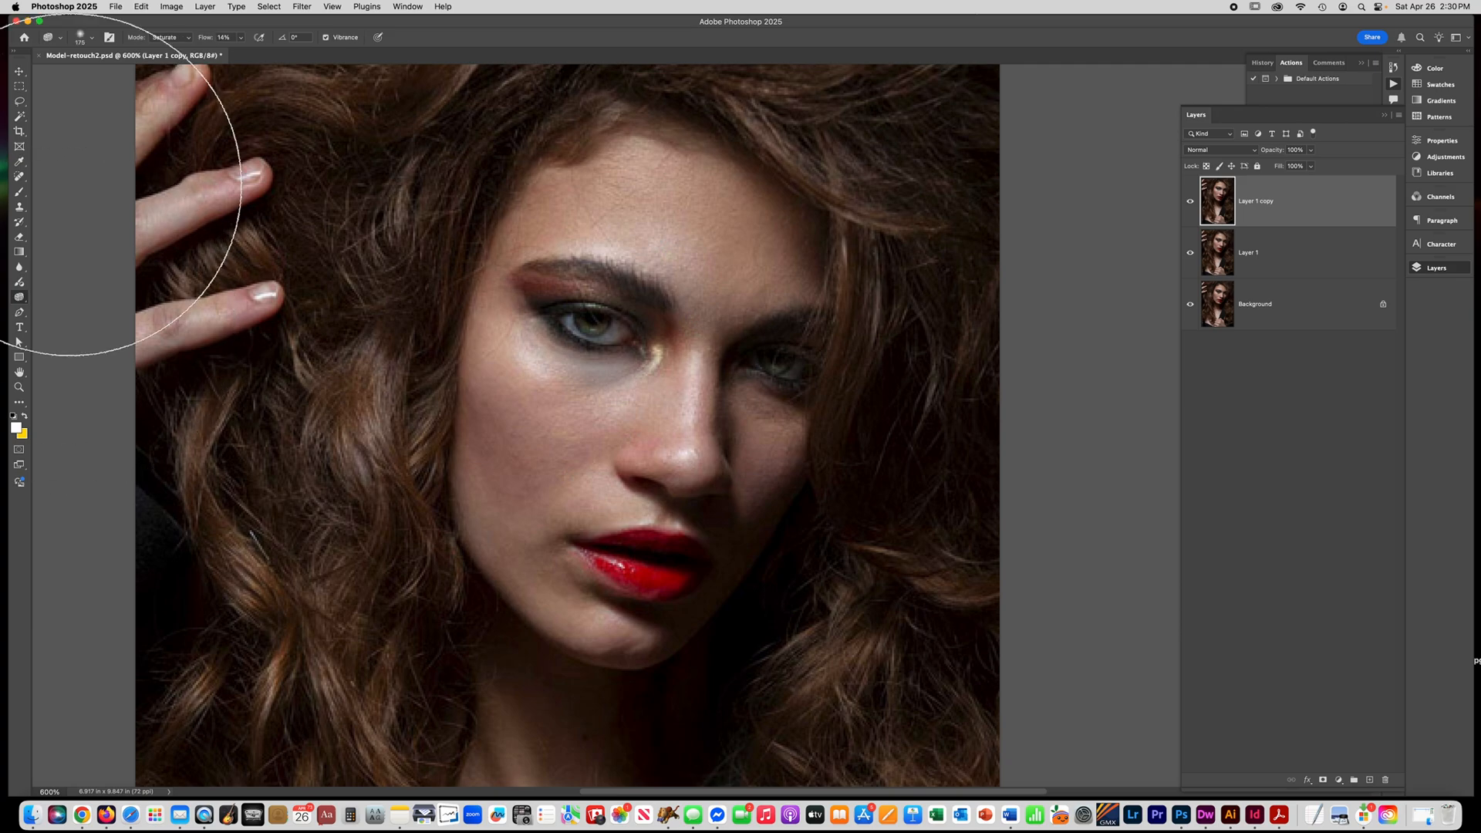
left_click(169, 39)
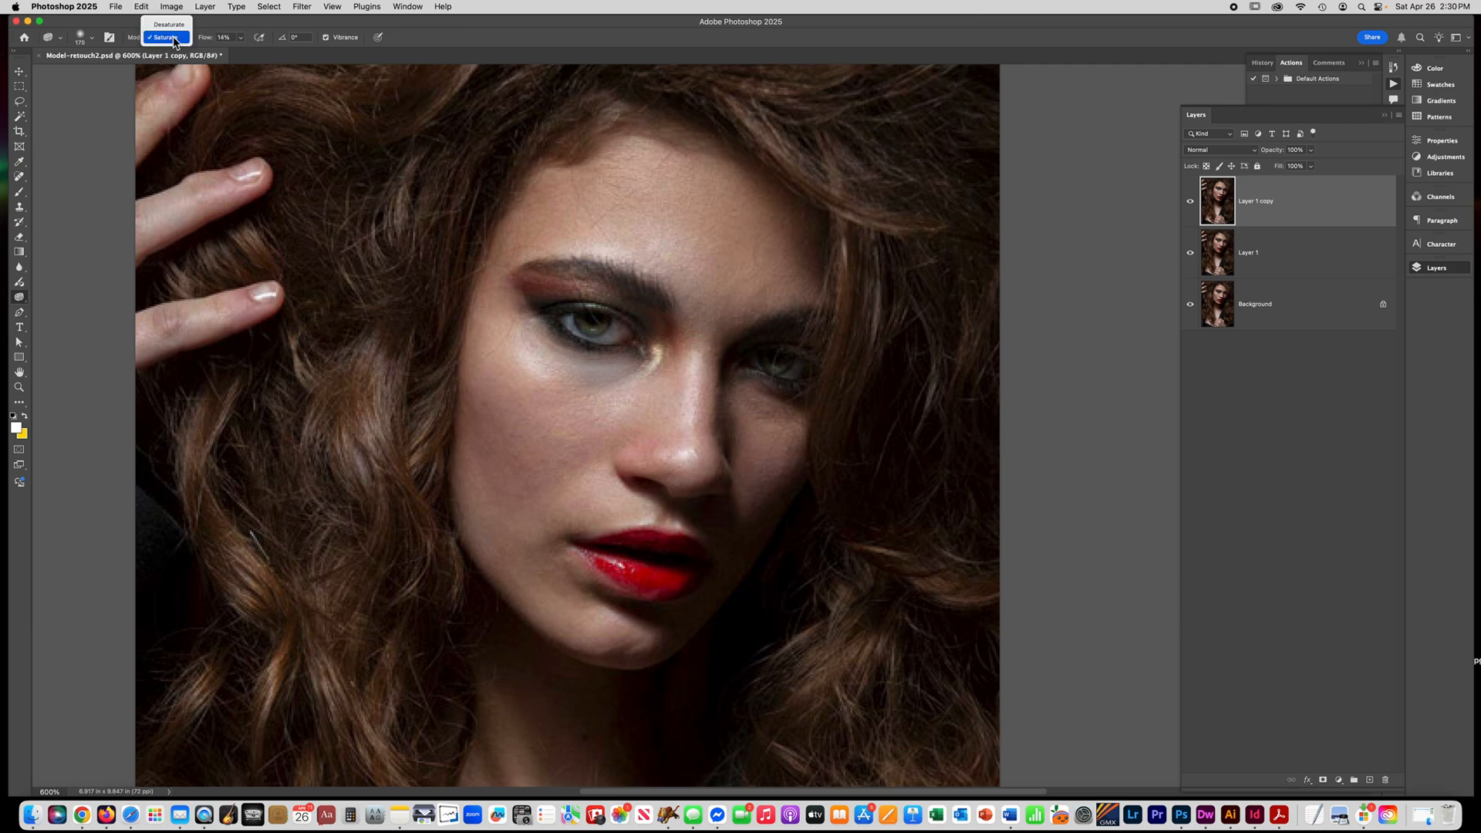
left_click(166, 37)
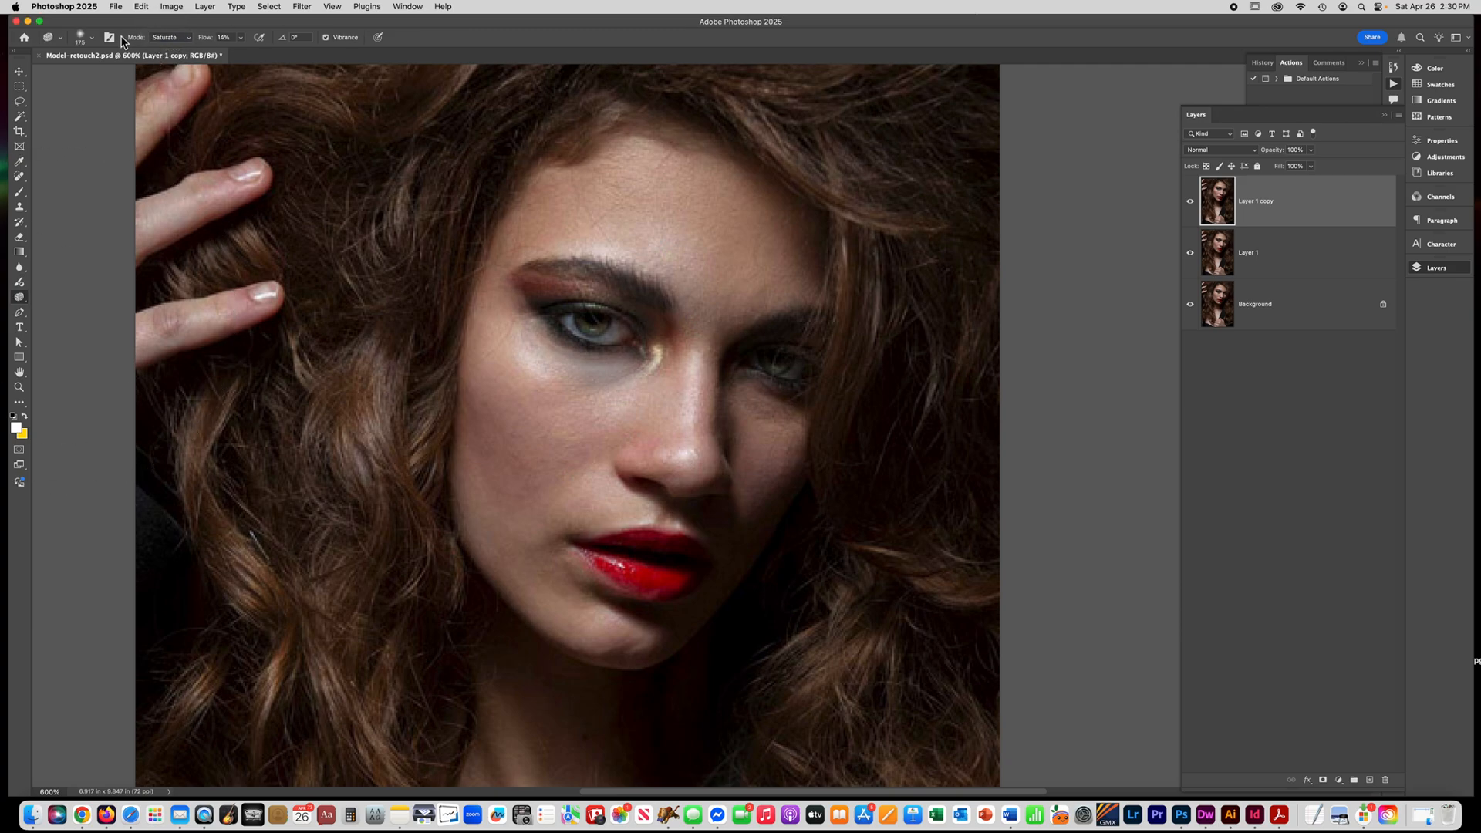
left_click(241, 38)
left_click_drag(241, 56, 255, 58)
left_click(82, 42)
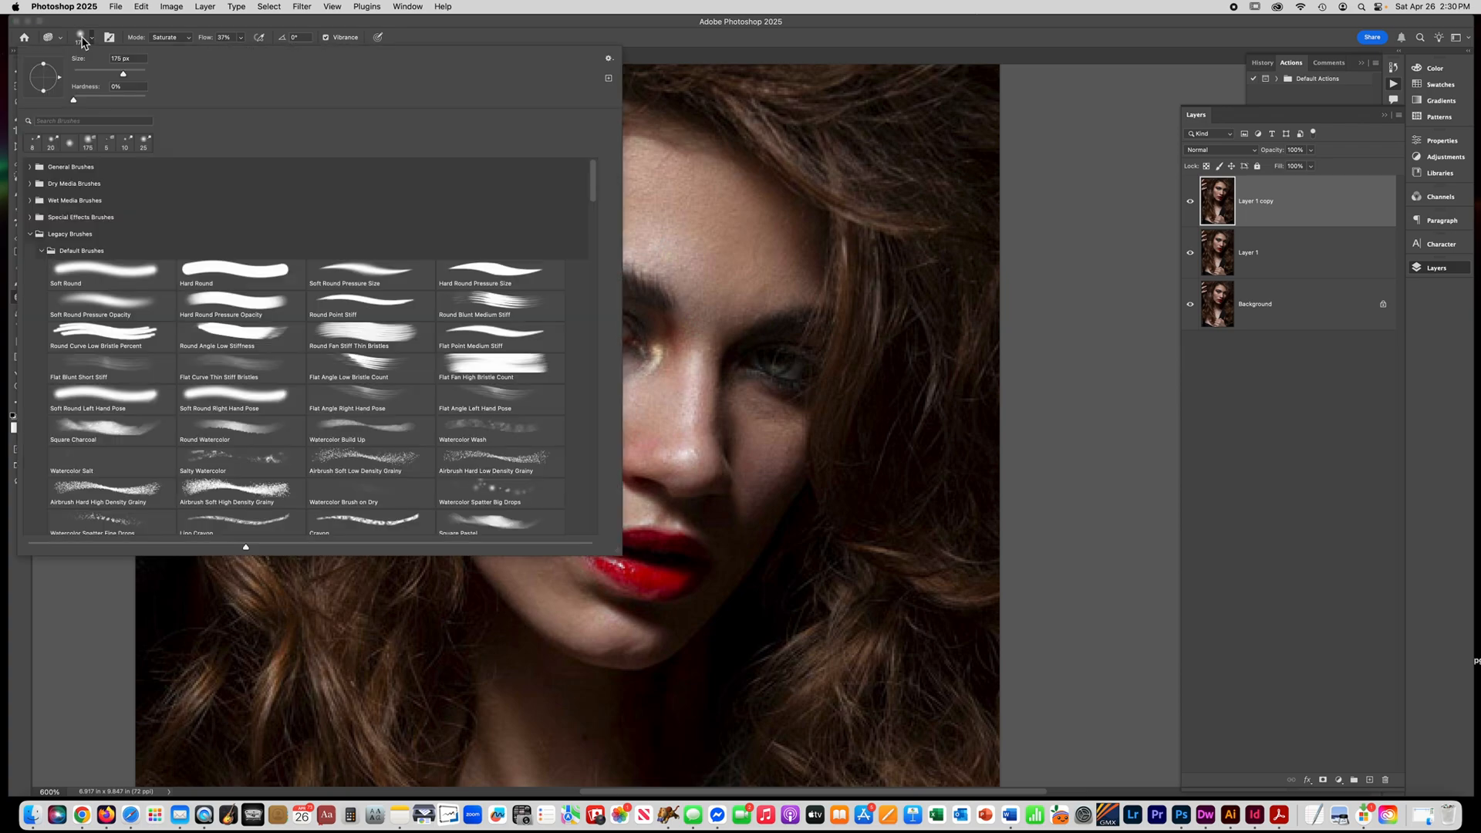
left_click(82, 42)
key("bracketleft")
key("bracketleft")
key("bracketleft")
key("bracketleft")
key("bracketleft")
key("bracketleft")
key("bracketleft")
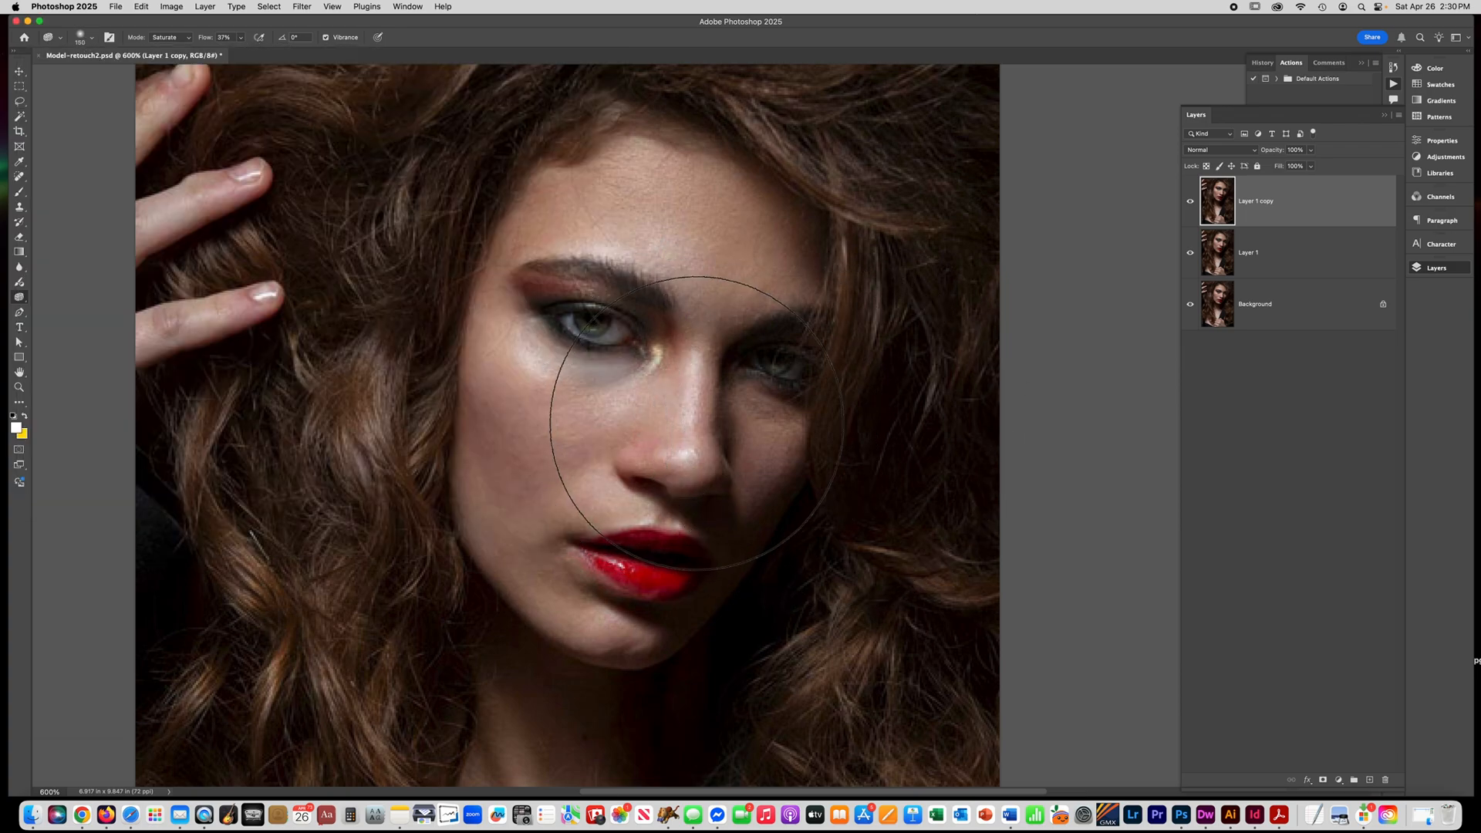
key("bracketleft")
key("bracketleft")
key("bracketleft")
key("bracketleft")
key("bracketleft")
key("bracketleft")
key("bracketleft")
key("bracketleft")
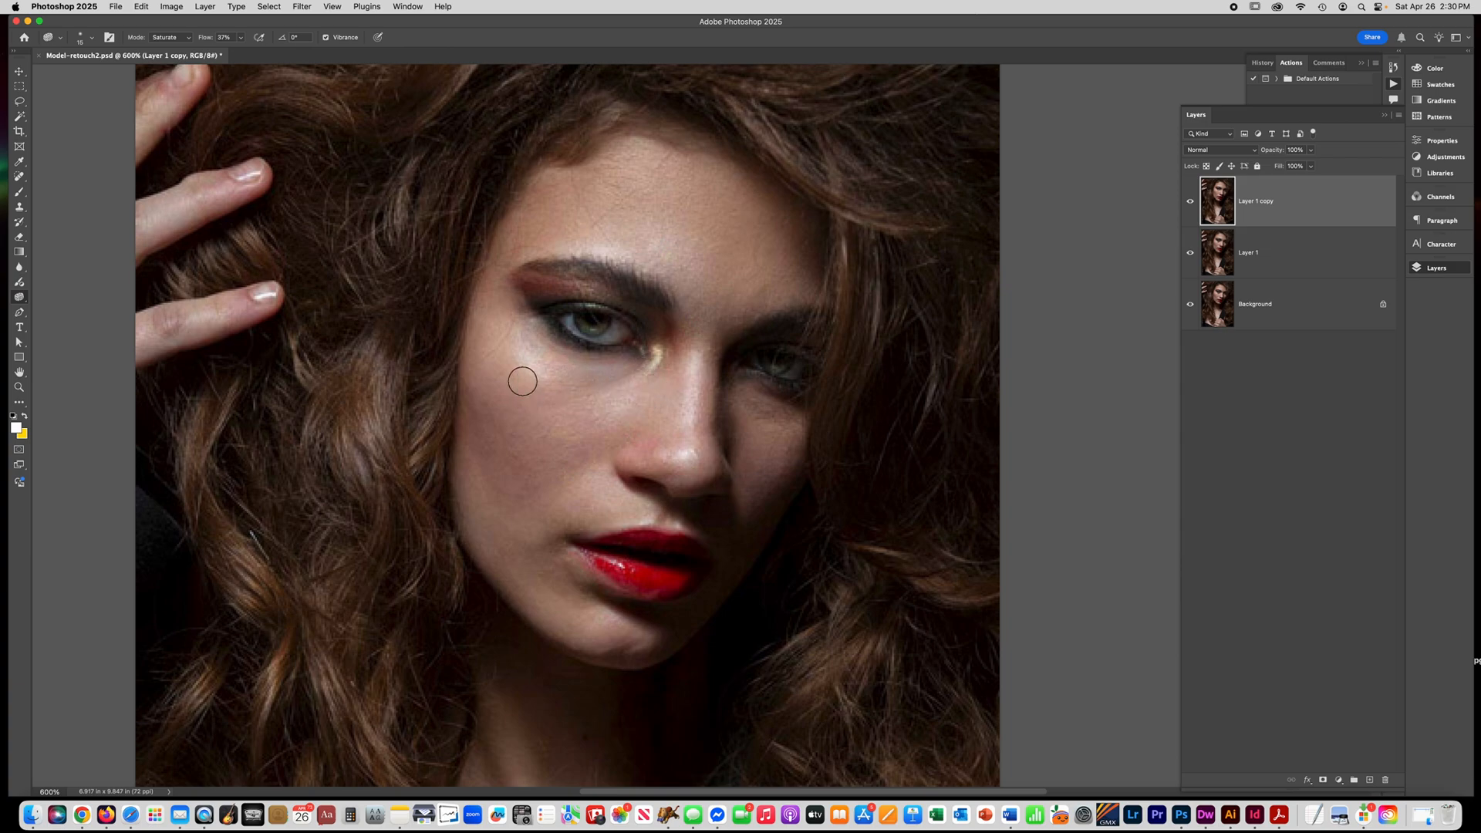
Duplicate Layer 1 copy, brighten the duplicate with Levels using a white input level of 212, and compare before and after.
key("super+minus")
key("super+minus")
key("super+minus")
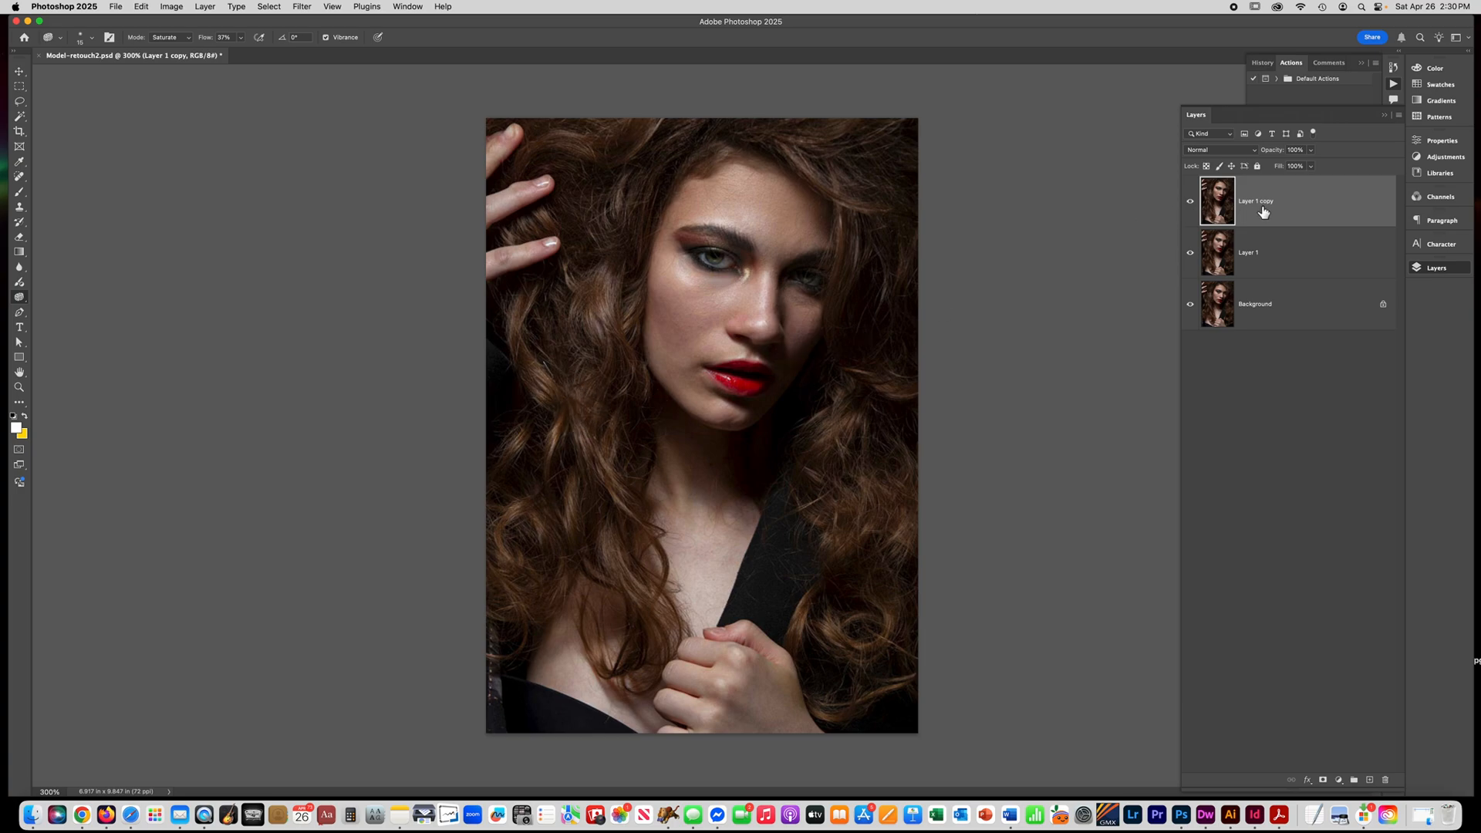
key("super+j")
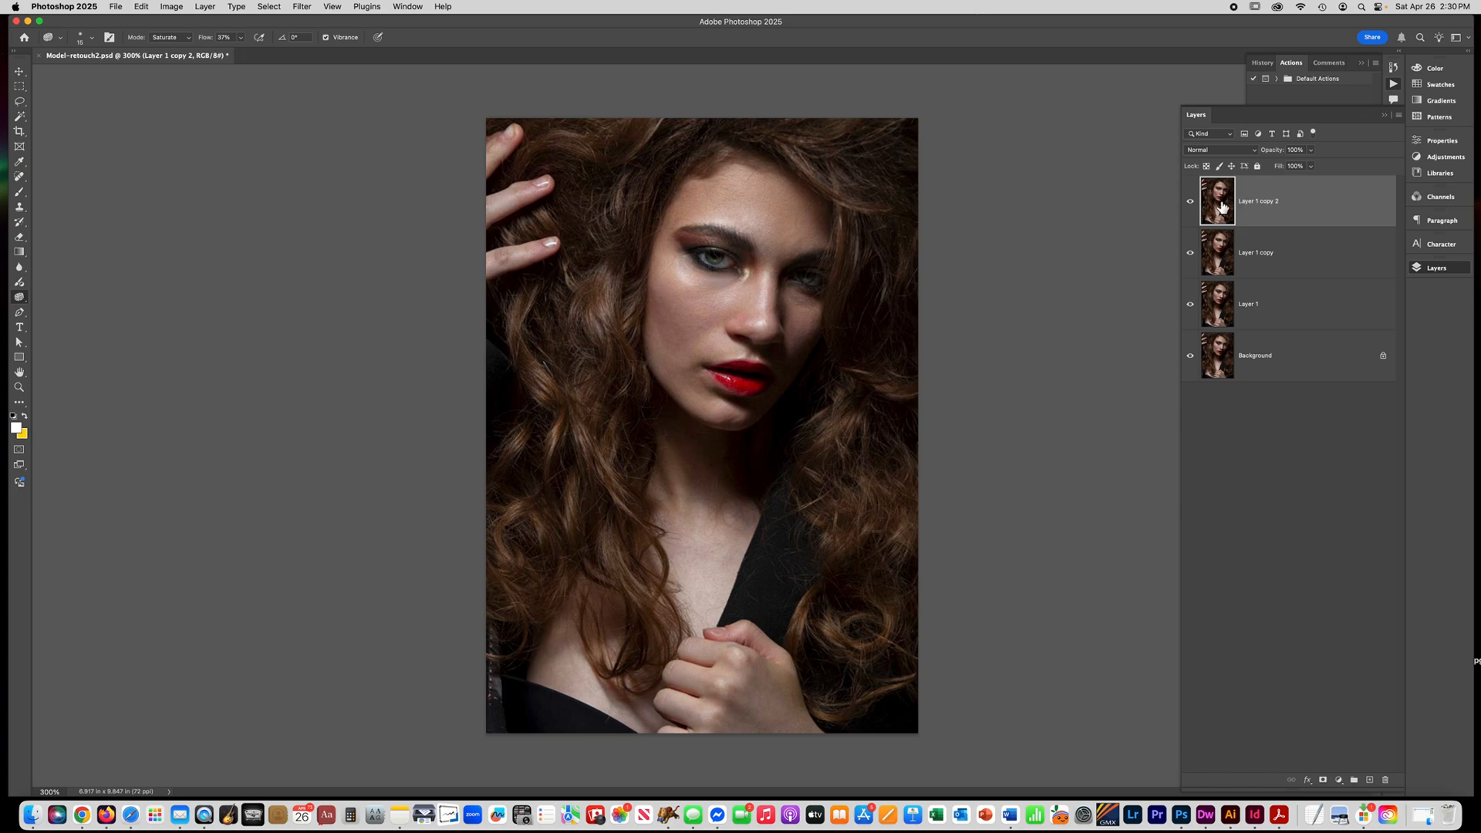
key("super+l")
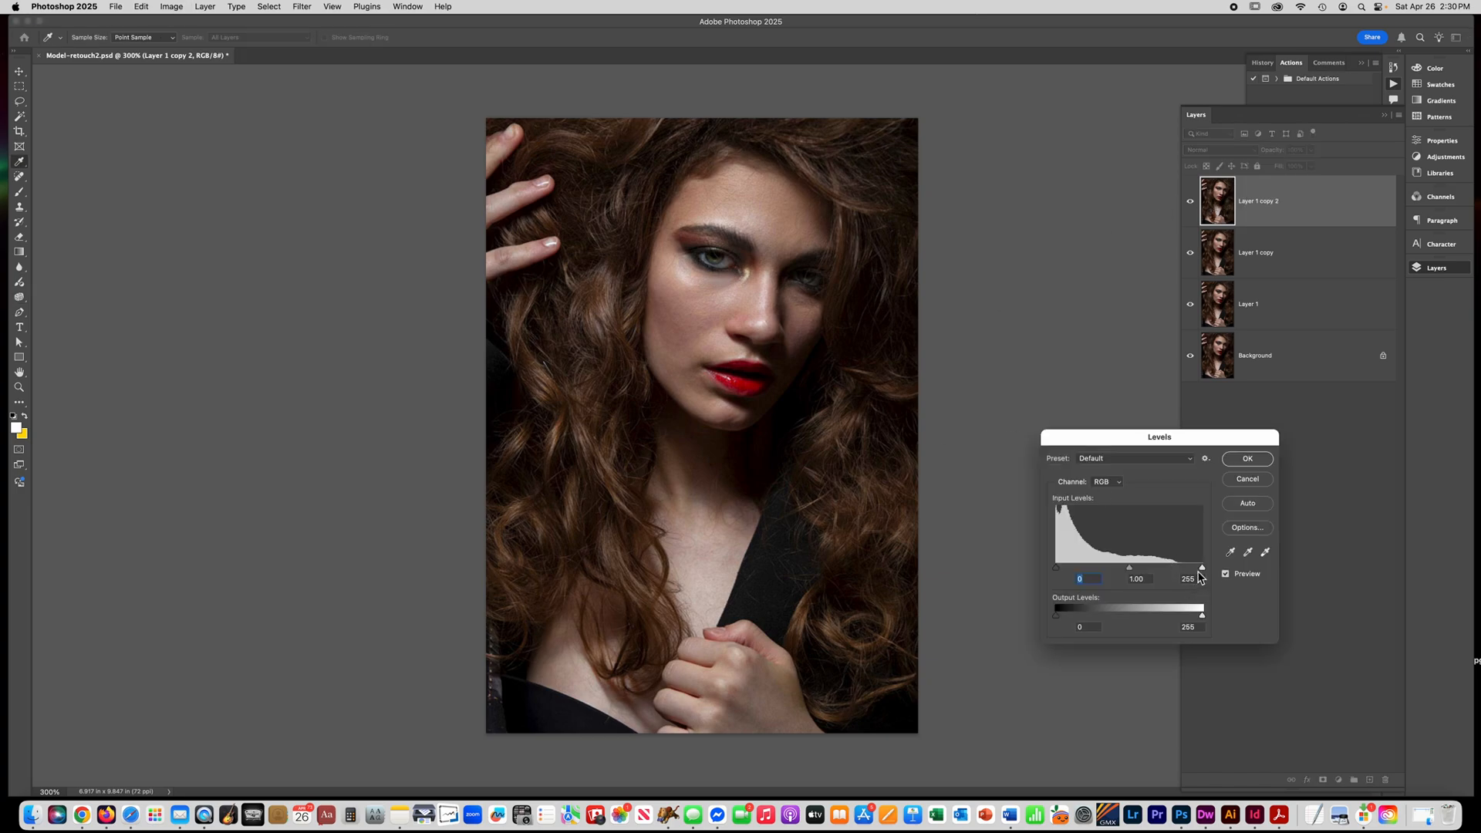
left_click_drag(1202, 570, 1180, 575)
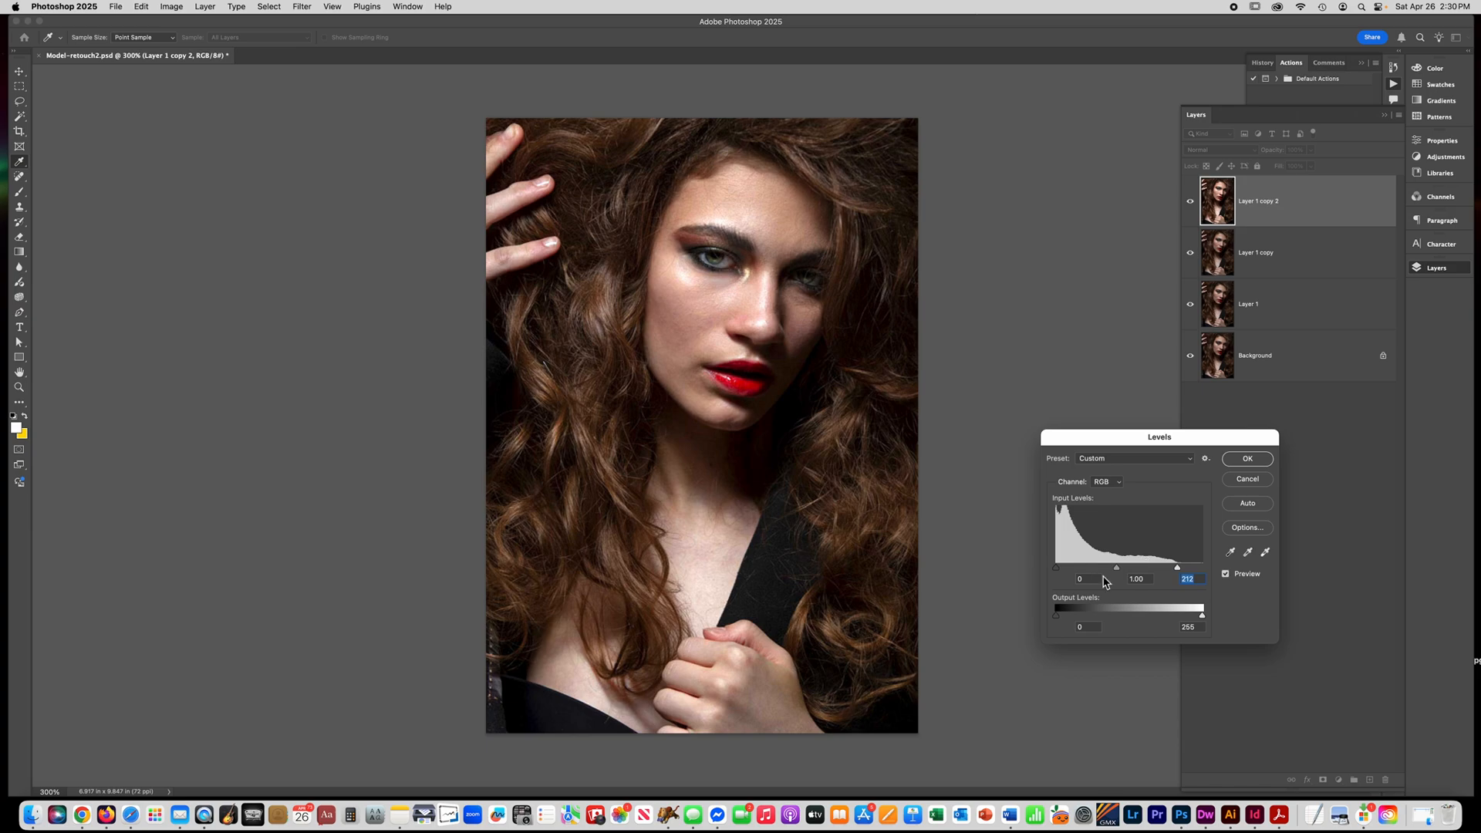
left_click_drag(1113, 573, 1111, 573)
left_click(1114, 571)
left_click(1247, 459)
key("o")
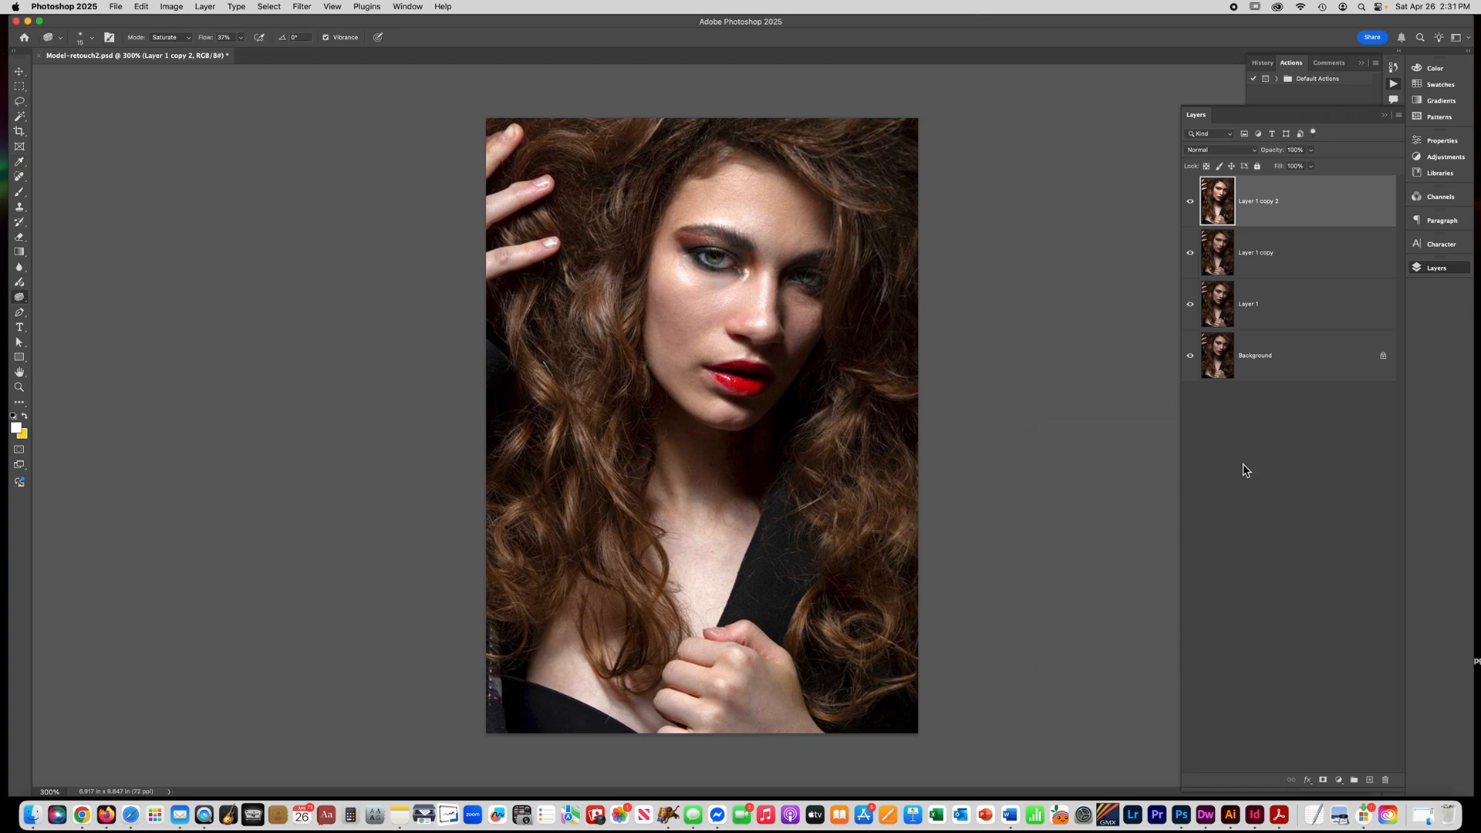
left_click(1190, 202)
left_click(1191, 202)
left_click(1190, 202)
left_click(1191, 202)
Select the irises of both eyes with the Lasso tool and copy them to a new layer.
left_click(719, 283)
left_click(719, 282)
left_click(719, 277)
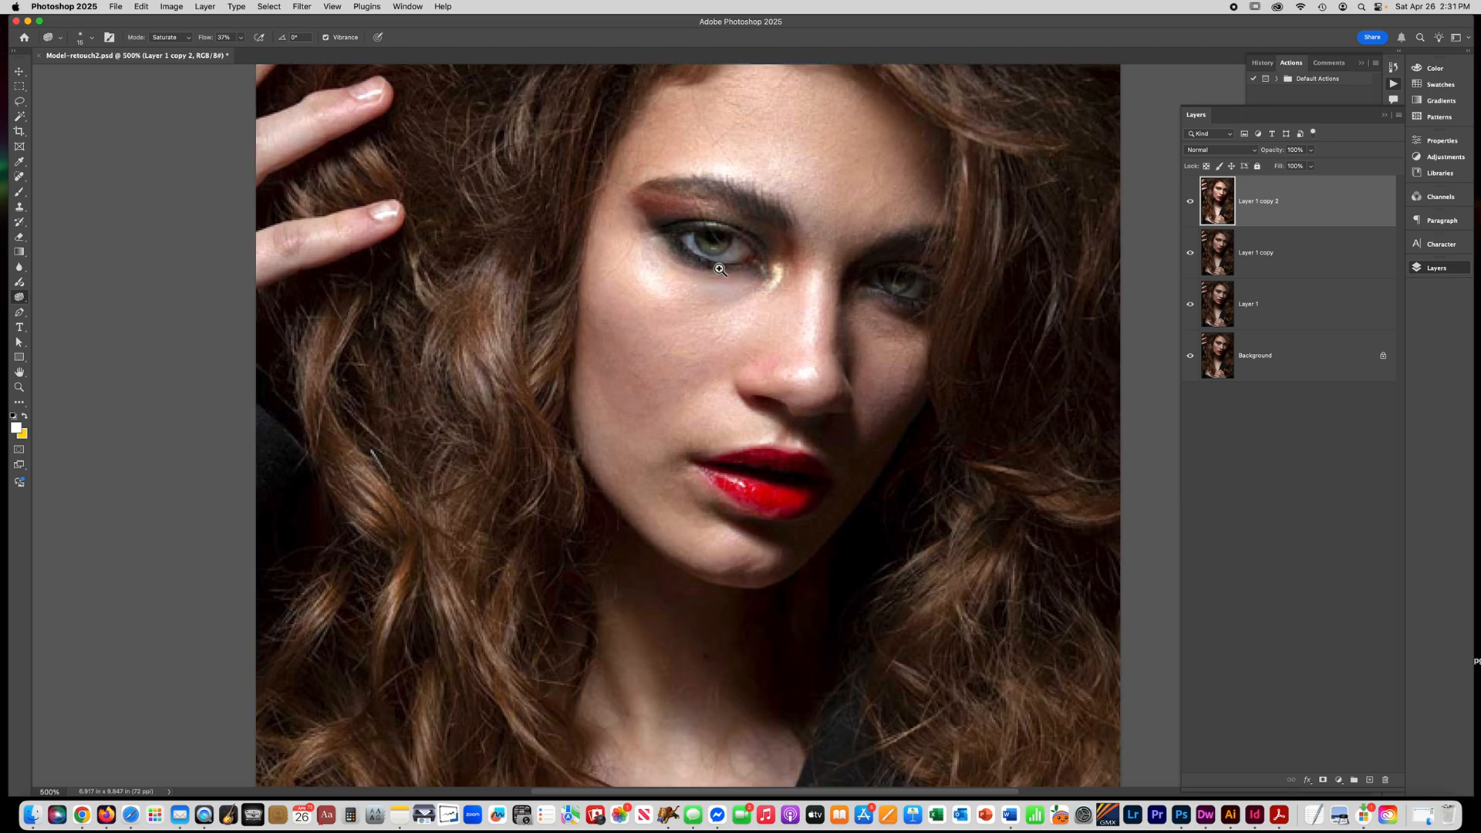
left_click(720, 270)
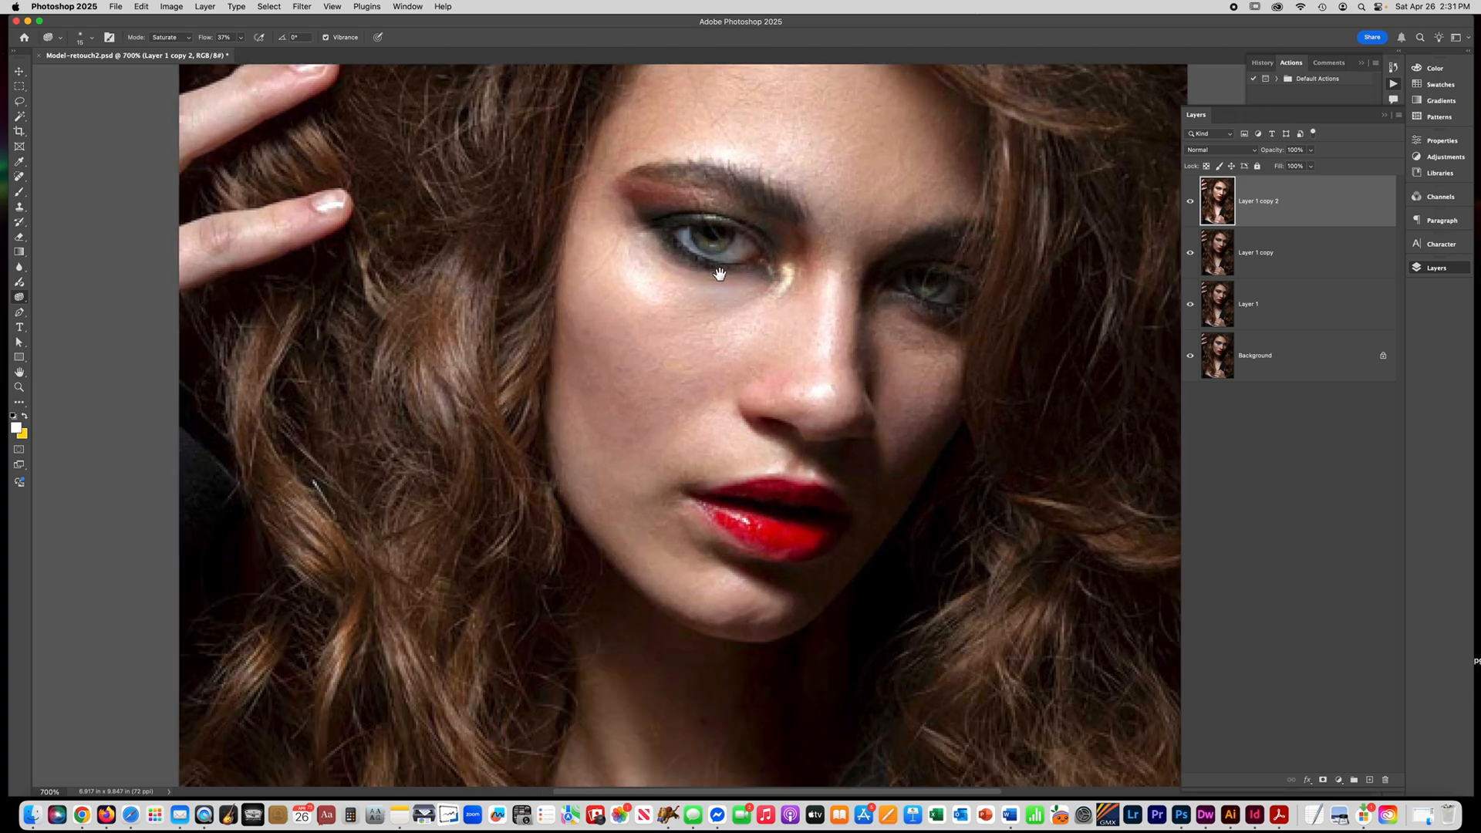
left_click_drag(720, 268, 657, 303)
left_click(657, 303)
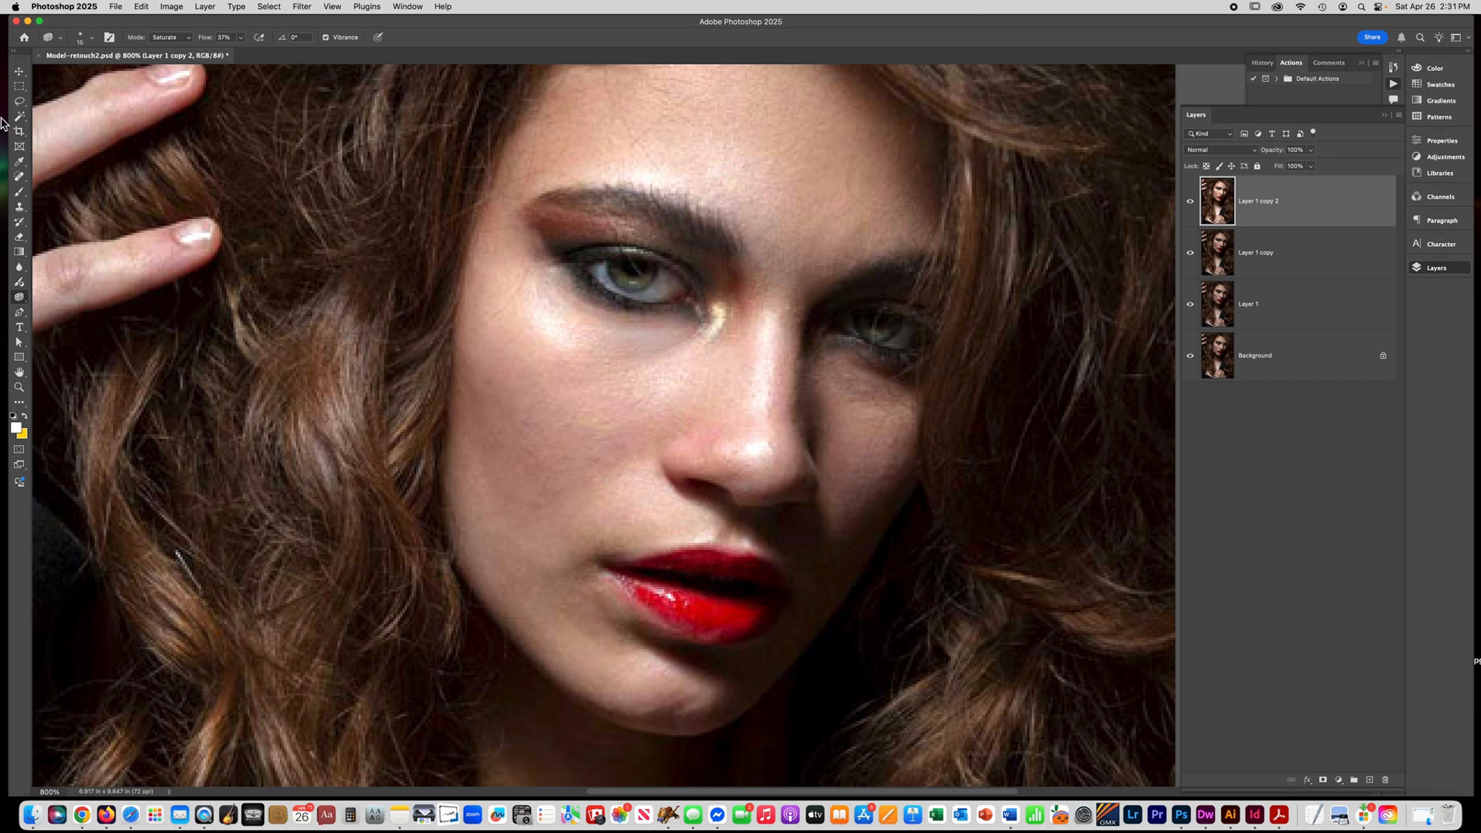
left_click(19, 101)
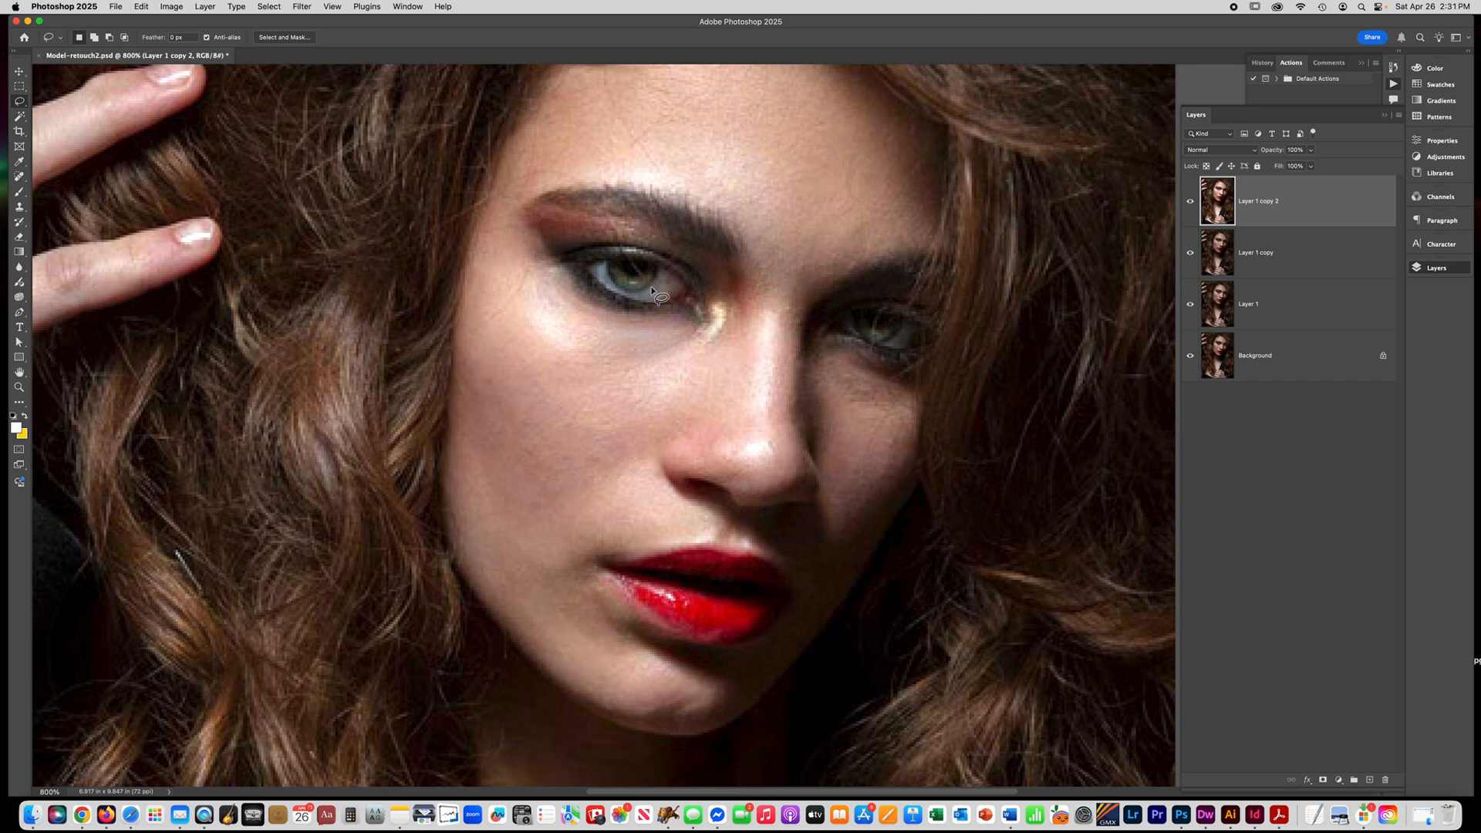
left_click_drag(660, 267, 650, 288)
key("super+d")
left_click(651, 286, "super")
mouse_move(590, 249)
left_mouse_down()
mouse_move(625, 298)
mouse_move(656, 286)
mouse_move(664, 257)
mouse_move(588, 248)
left_mouse_up()
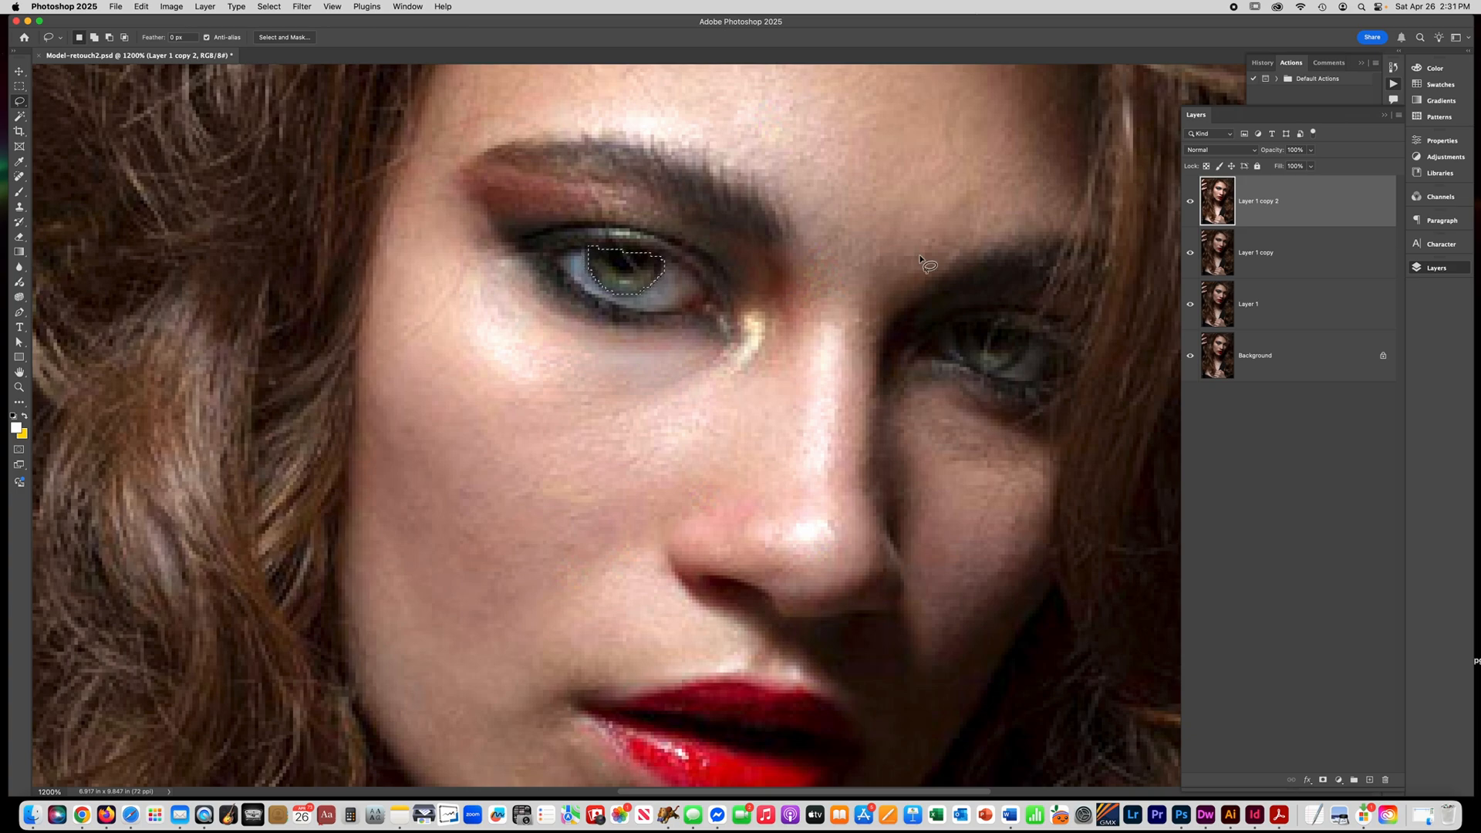
mouse_move(955, 330)
left_mouse_down()
mouse_move(986, 370)
mouse_move(1012, 367)
mouse_move(1025, 337)
mouse_move(963, 333)
left_mouse_up()
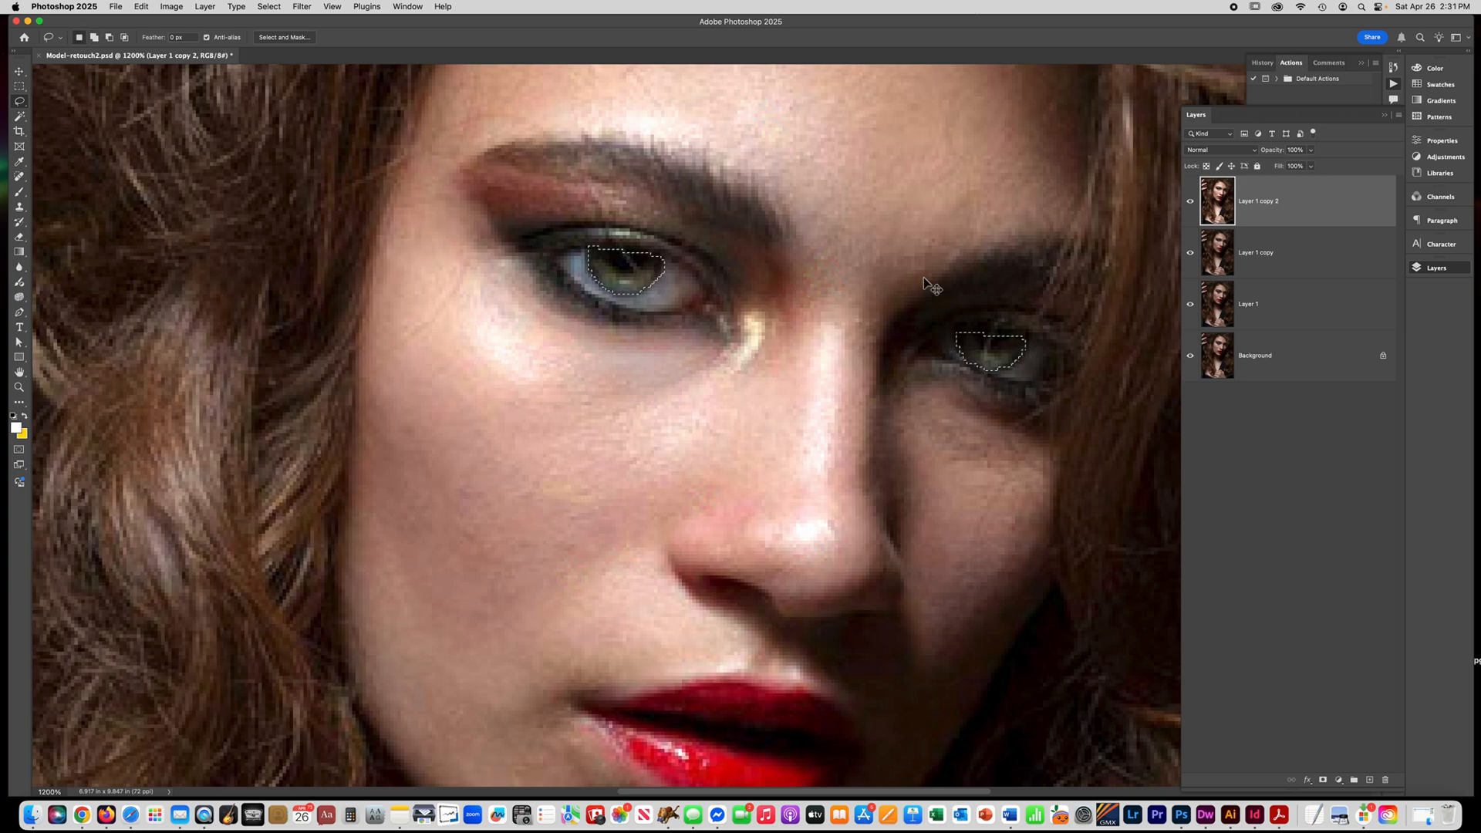
key("super+j")
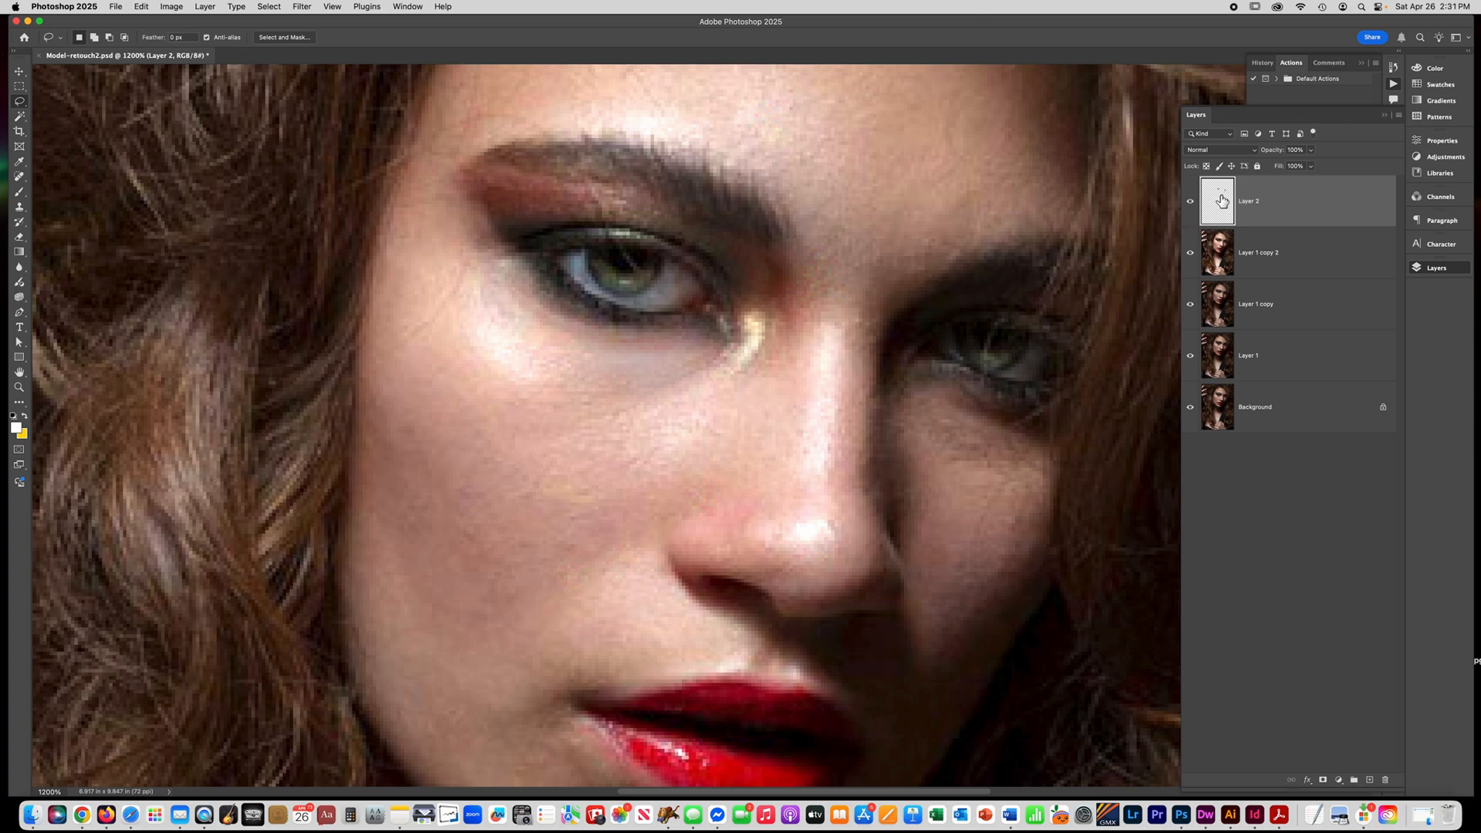
left_click(637, 277)
left_click(636, 278)
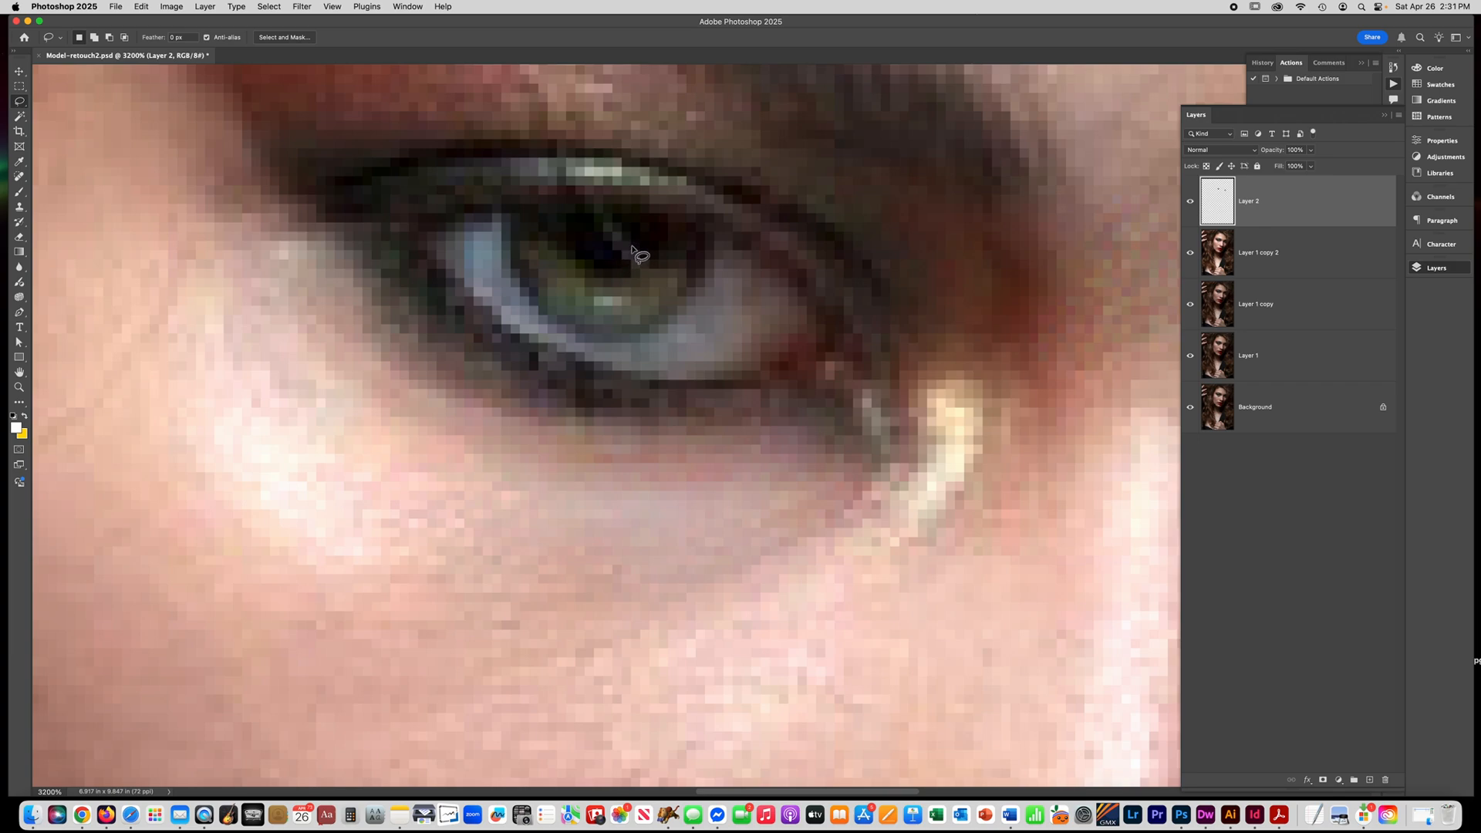
Sample the pupil's near-black color and paint over the light reflections in the pupils on Layer 2 with a very small brush.
key("j")
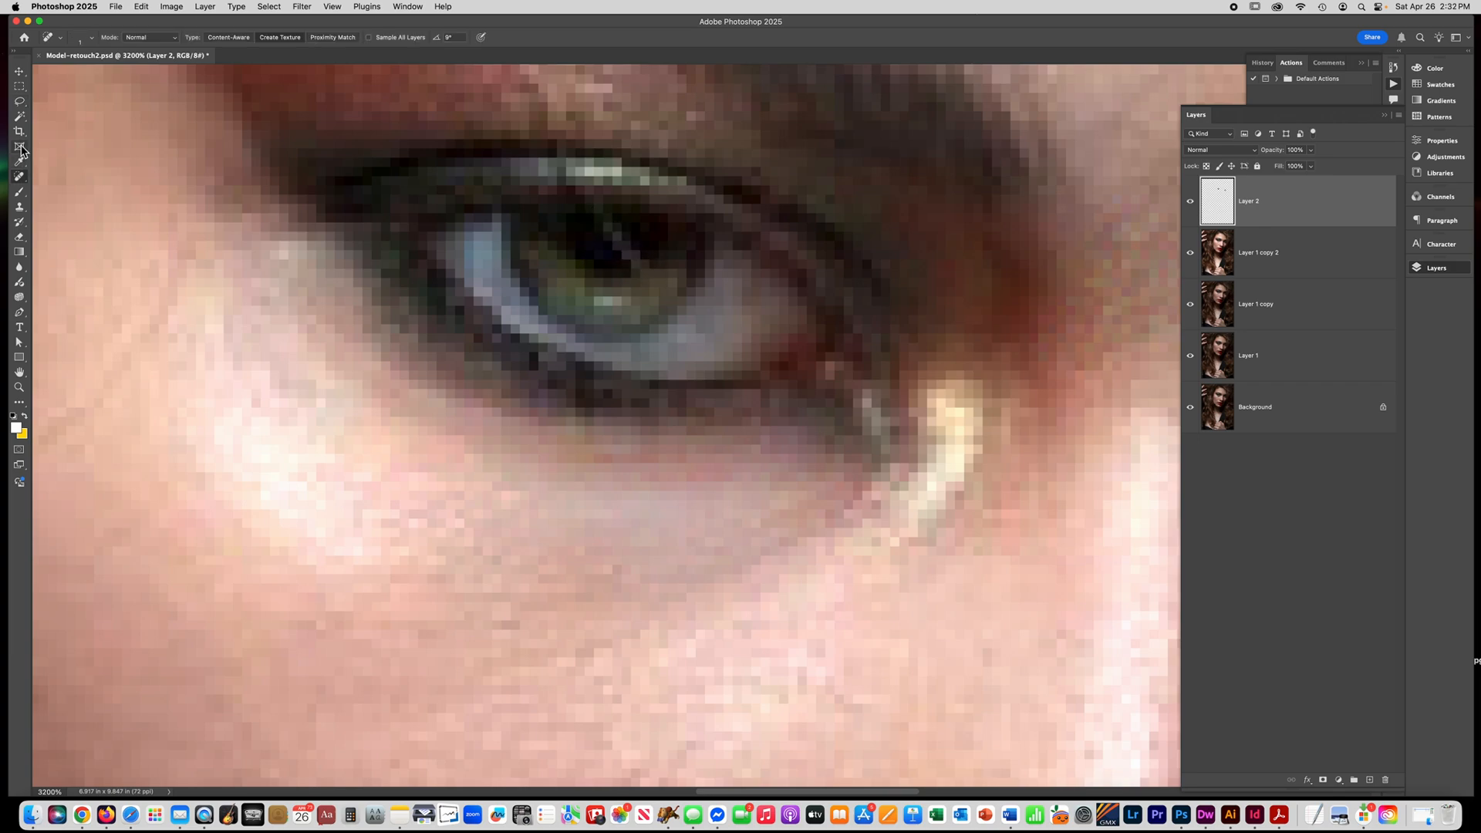
left_click(20, 162)
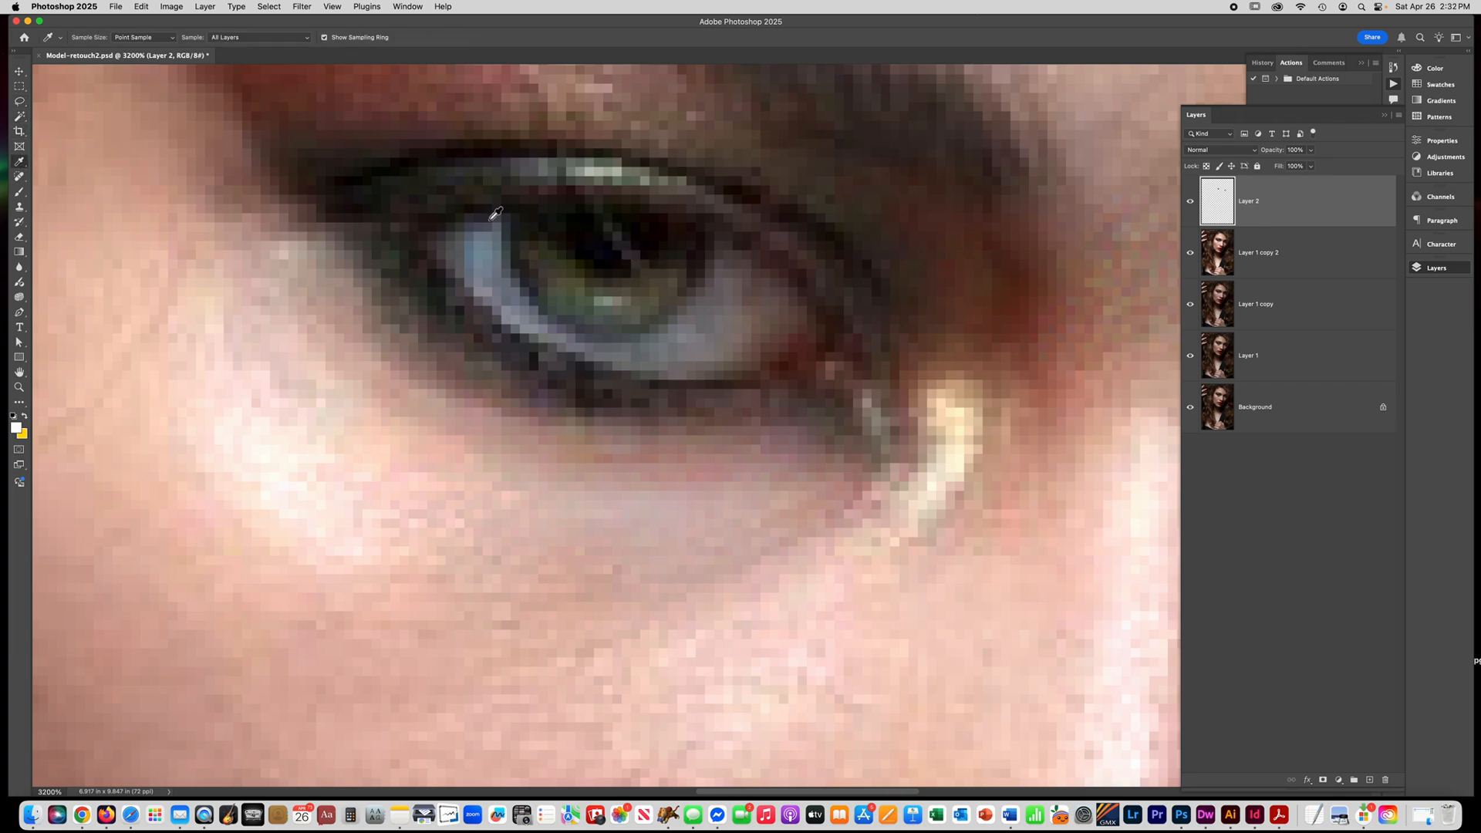
left_click(608, 242)
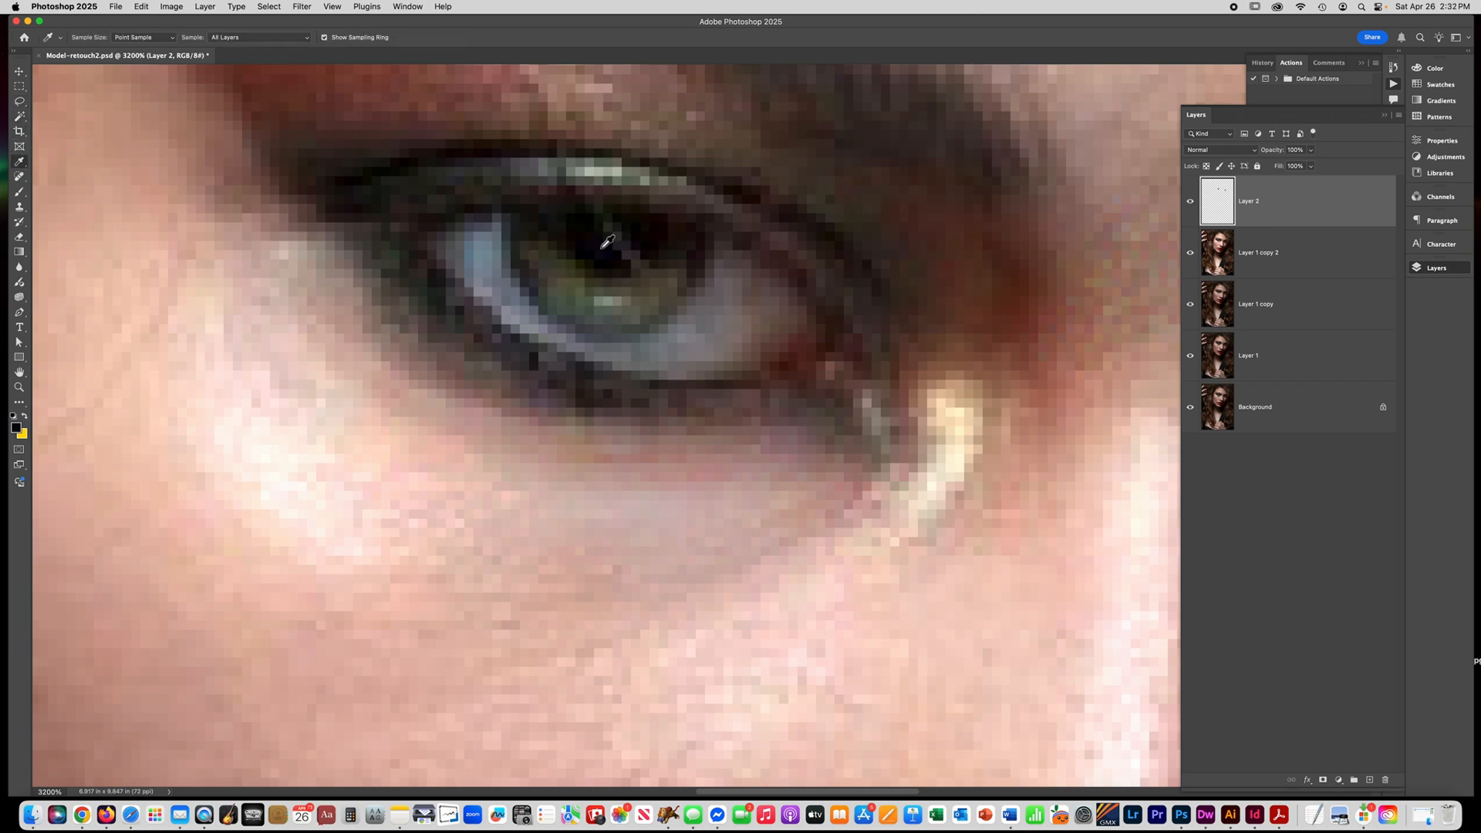
left_click(14, 191)
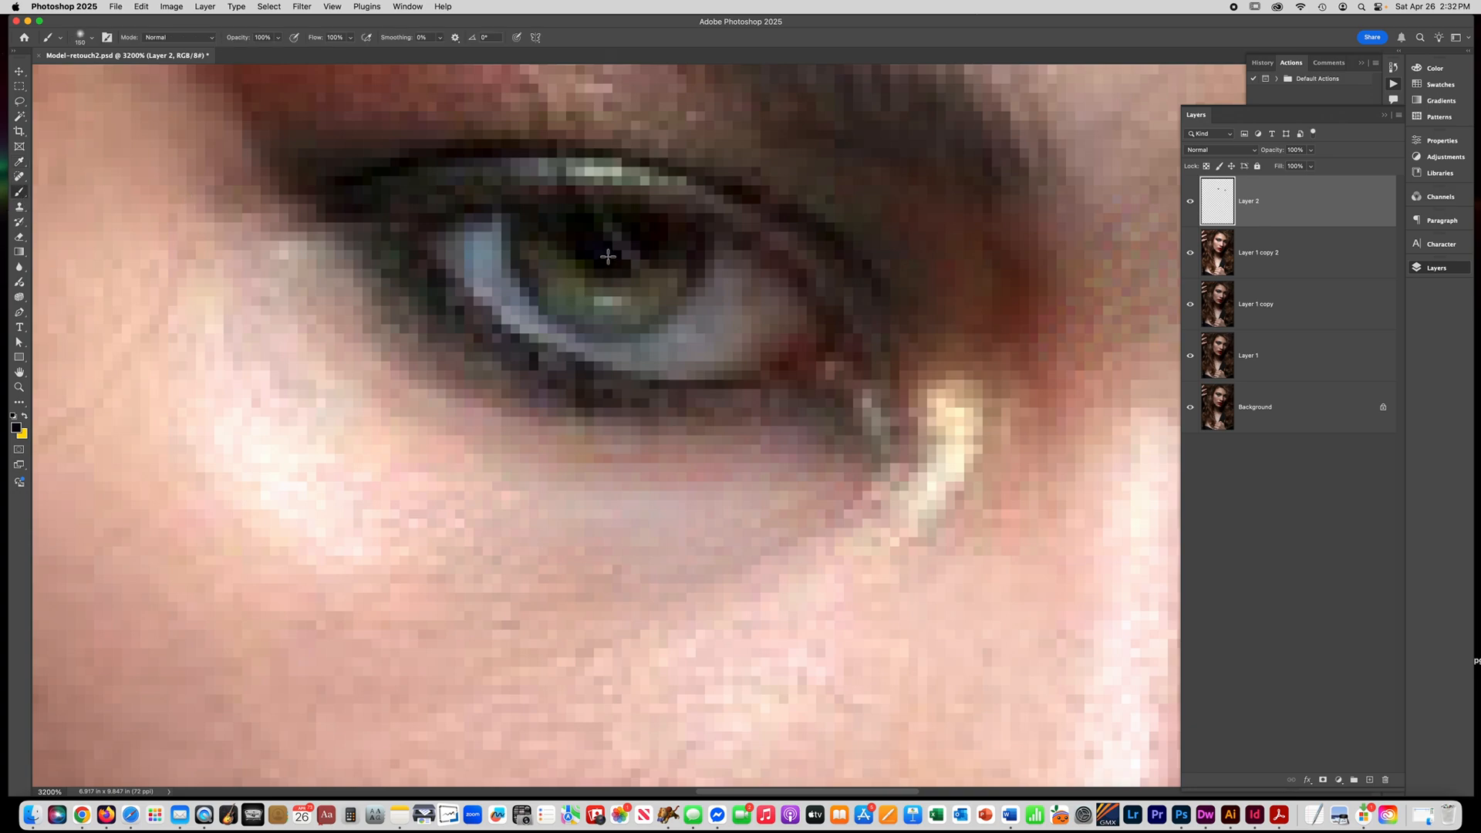
key("bracketleft")
key("bracketleft")
key("bracketleft")
key("bracketleft")
key("bracketleft")
key("bracketleft")
key("bracketleft")
key("bracketleft")
key("bracketleft")
key("bracketleft")
key("bracketleft")
key("bracketleft")
key("bracketleft")
key("bracketleft")
key("bracketleft")
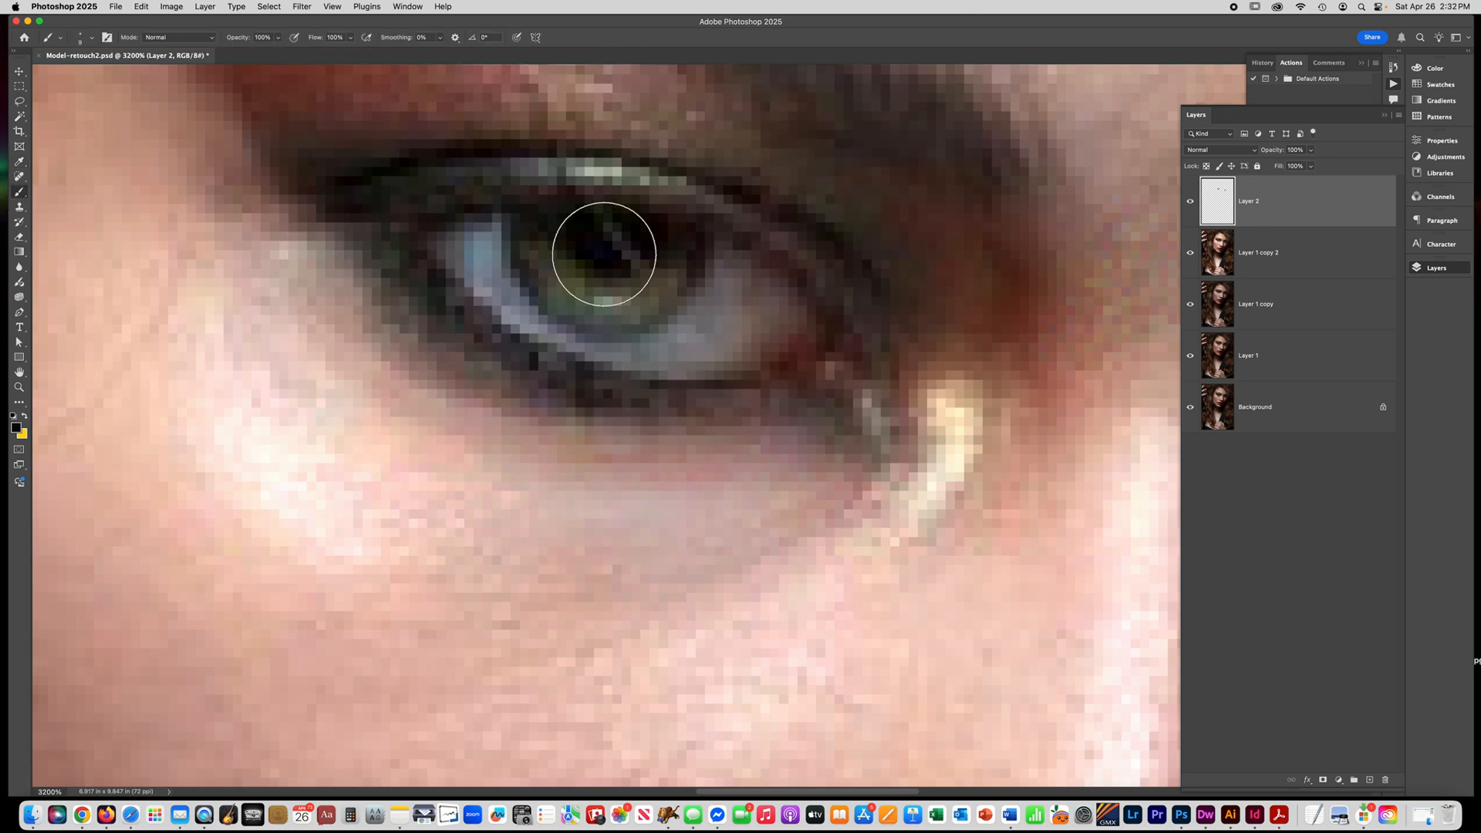
key("bracketleft")
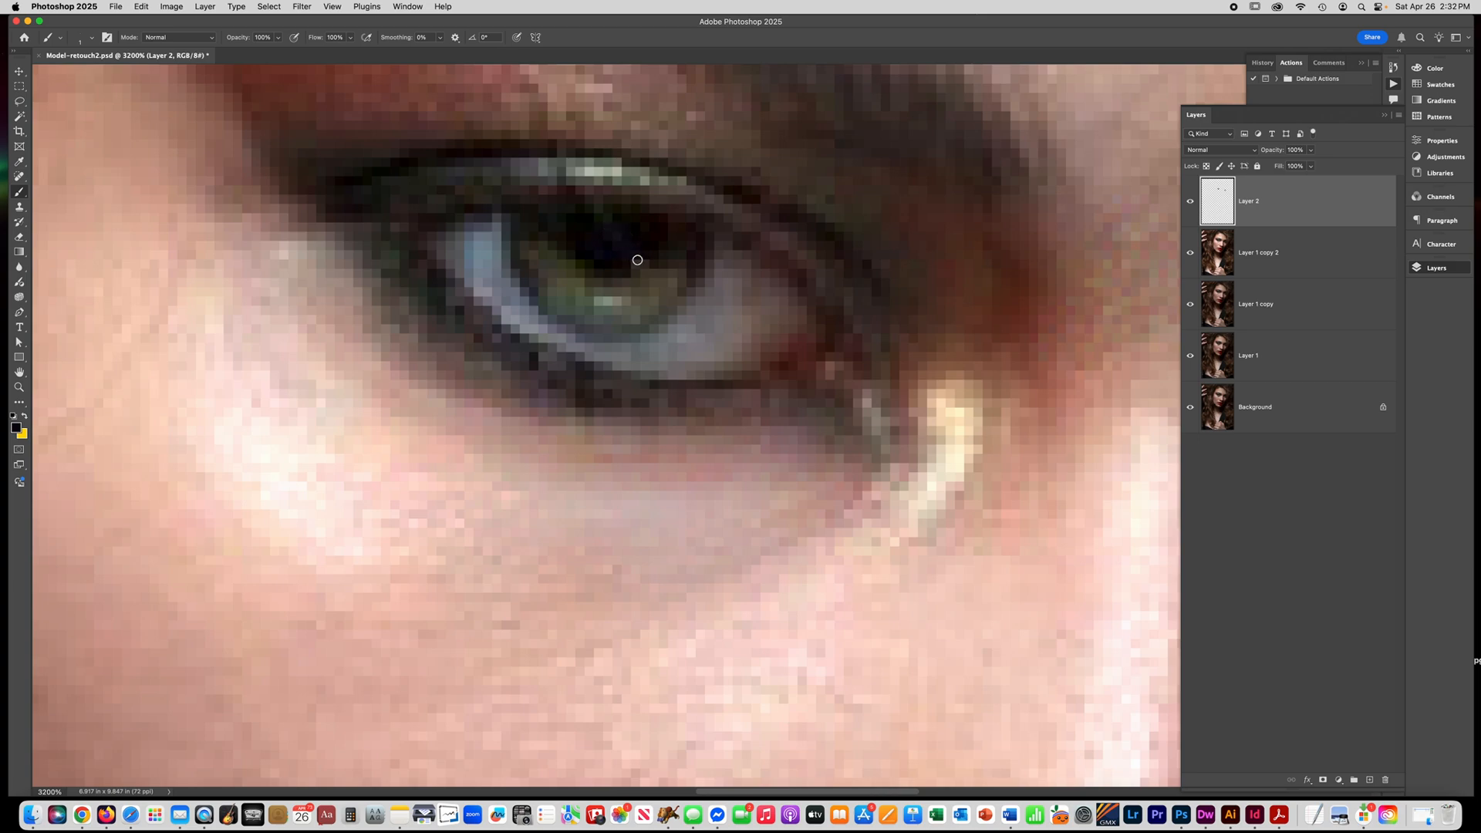
scroll(662, 304, "right", 10)
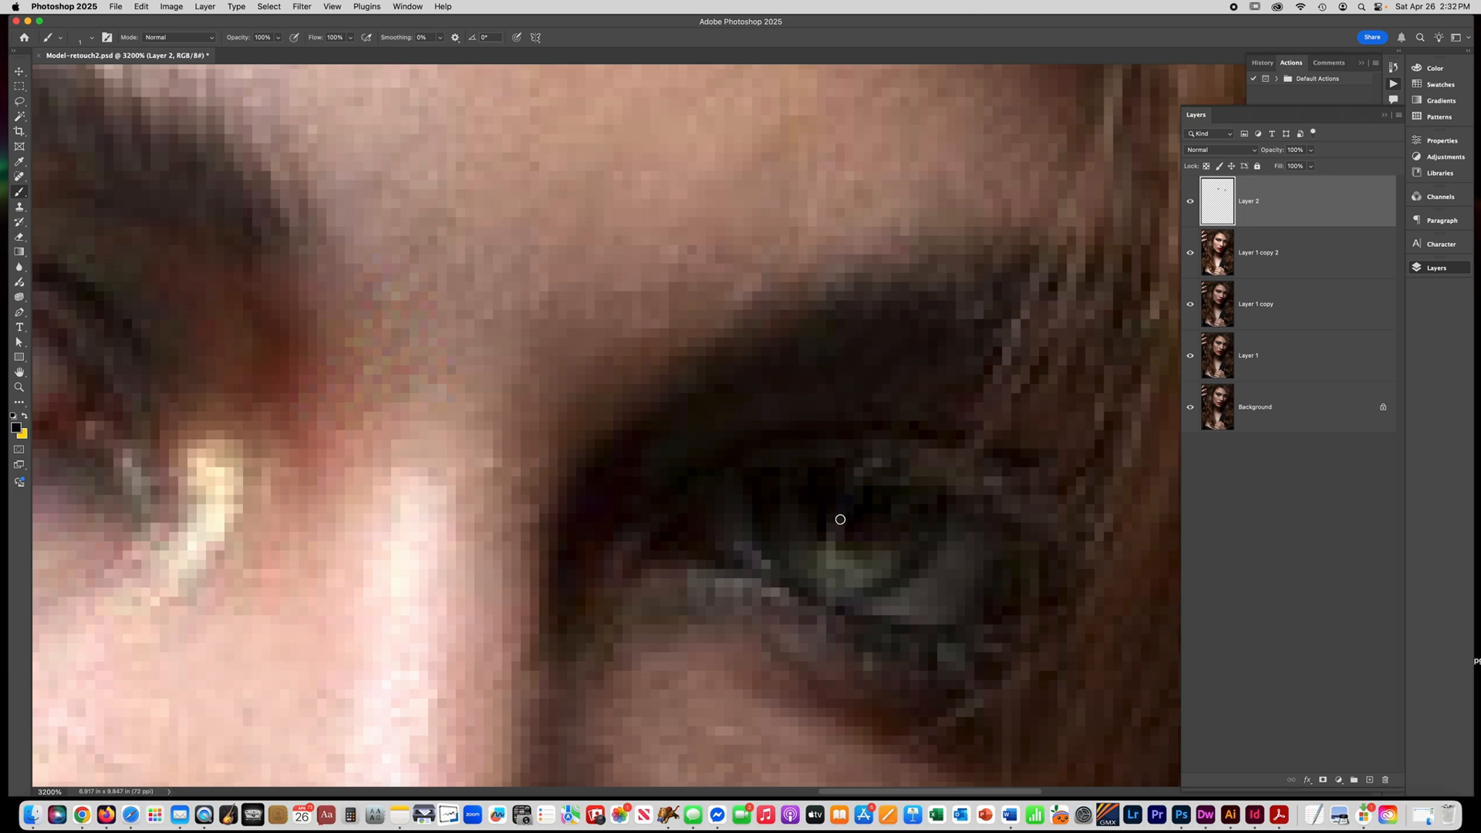
left_click_drag(337, 379, 758, 360)
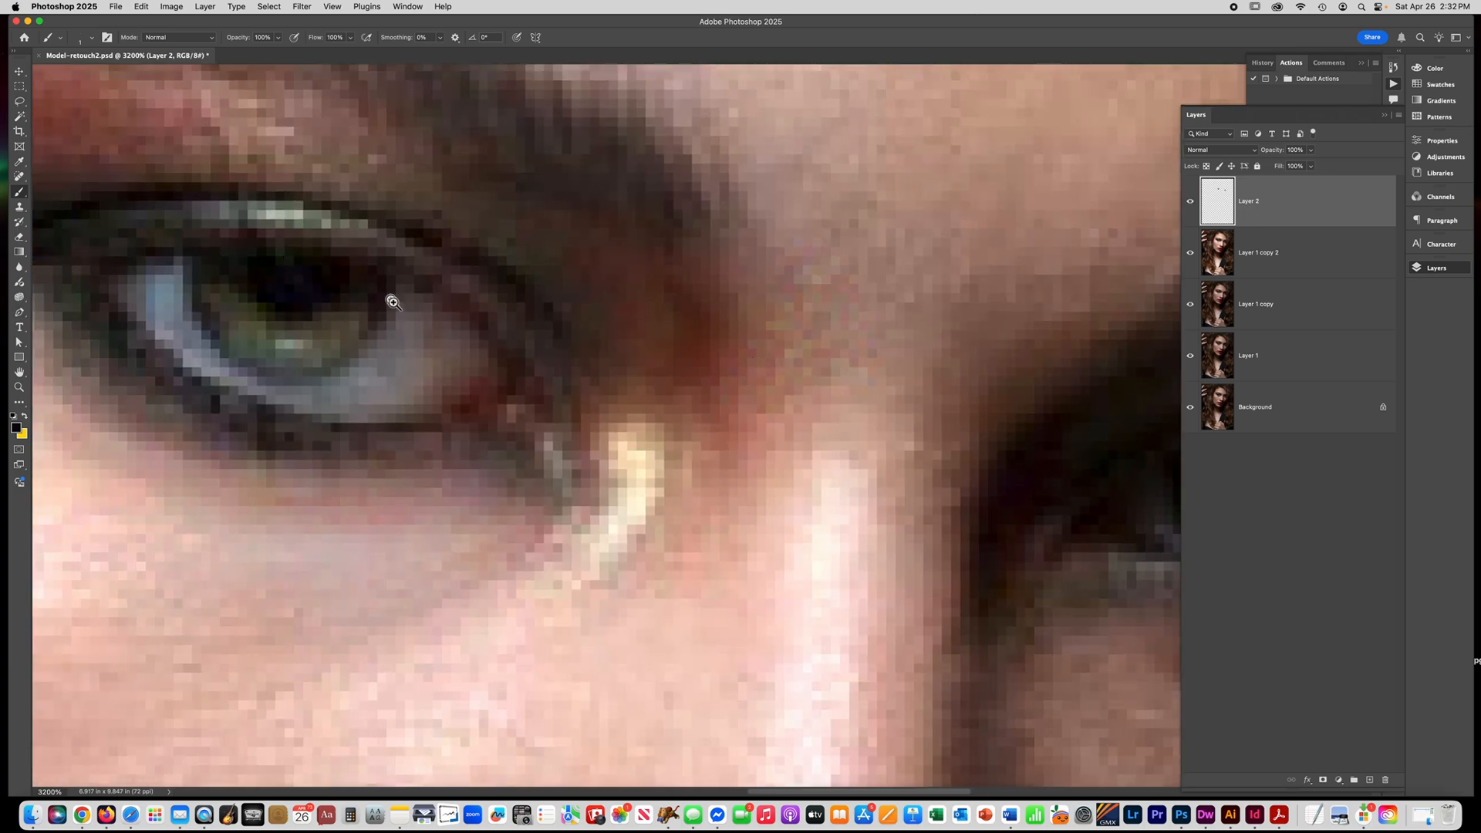
Colorize the irises on Layer 2 green with Hue/Saturation, using a hue of about 146 and a saturation of about 39.
key("super+minus")
key("super+minus")
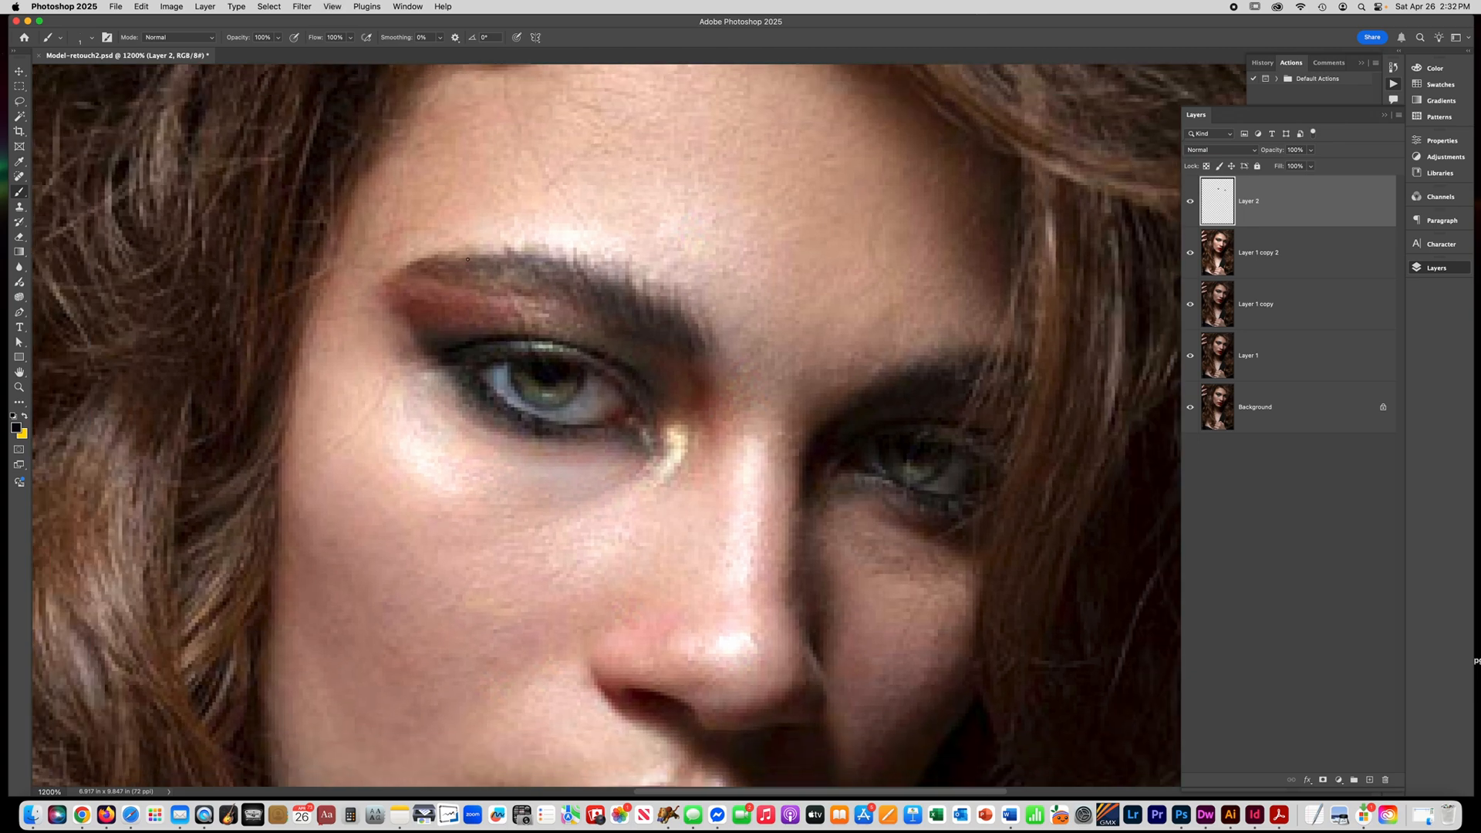
scroll(468, 260, "right", 5)
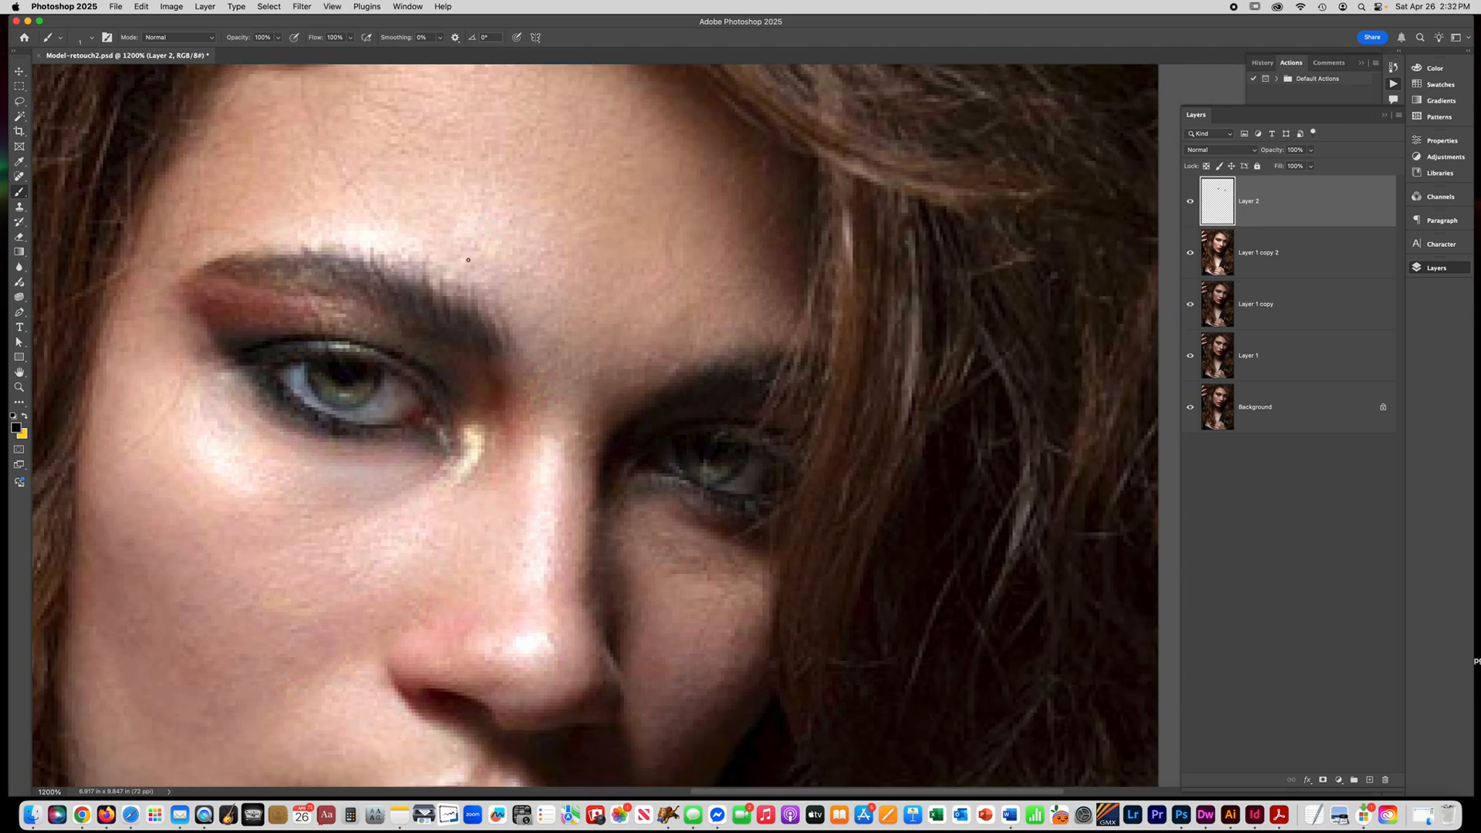
key("super+u")
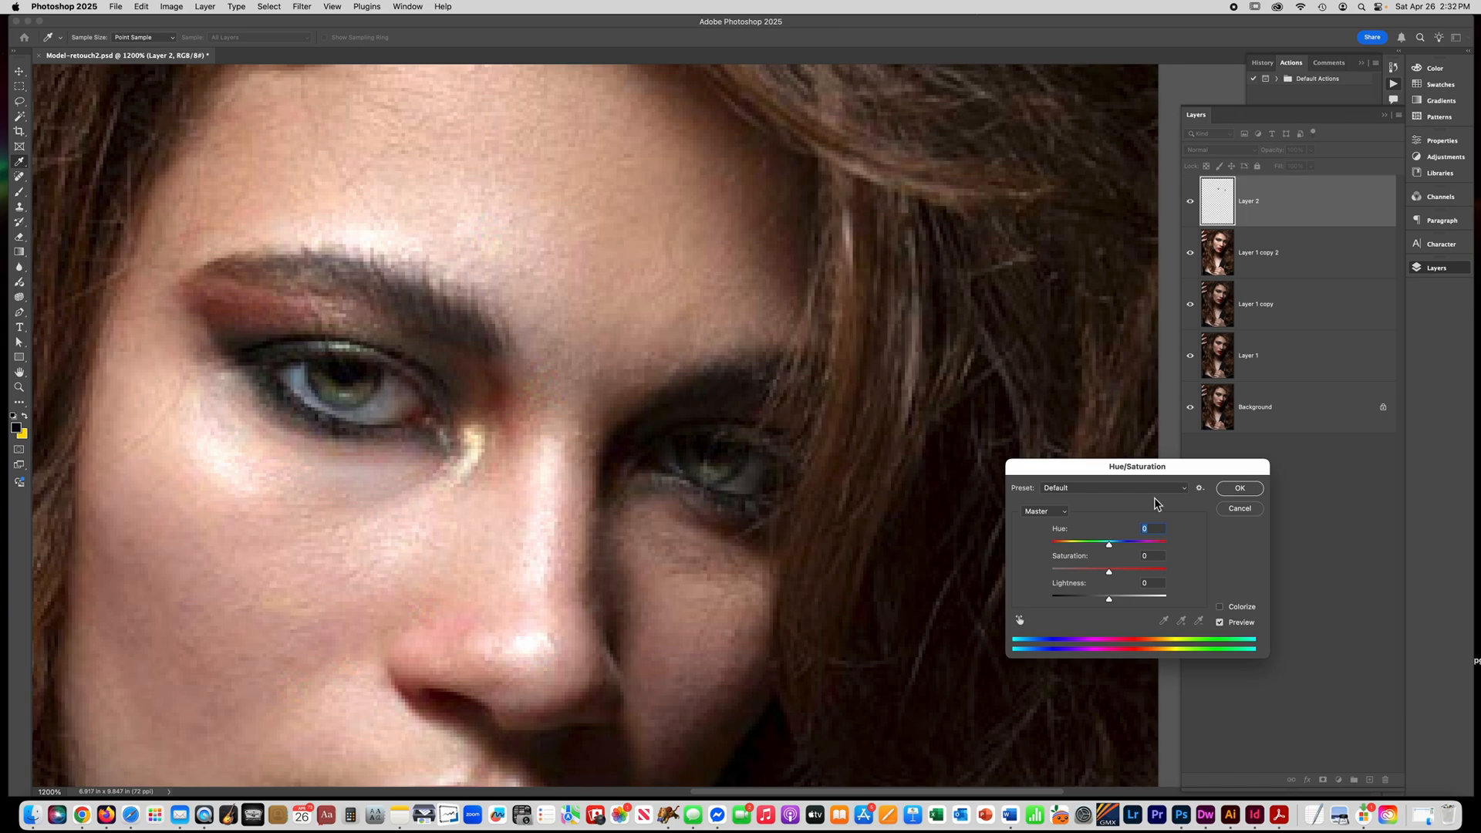
left_click_drag(1091, 467, 308, 508)
left_click(435, 648)
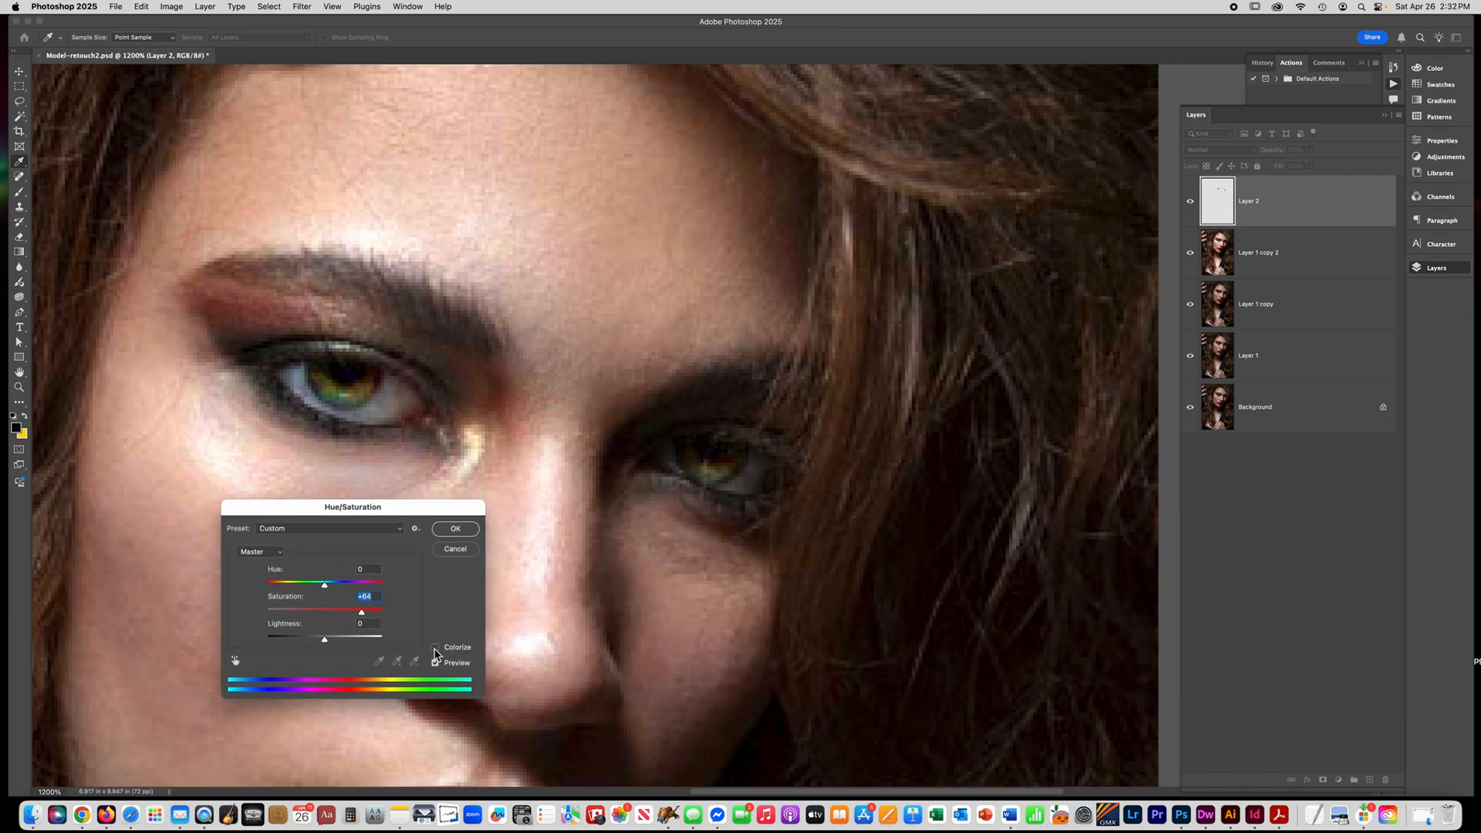
left_click_drag(297, 614, 320, 590)
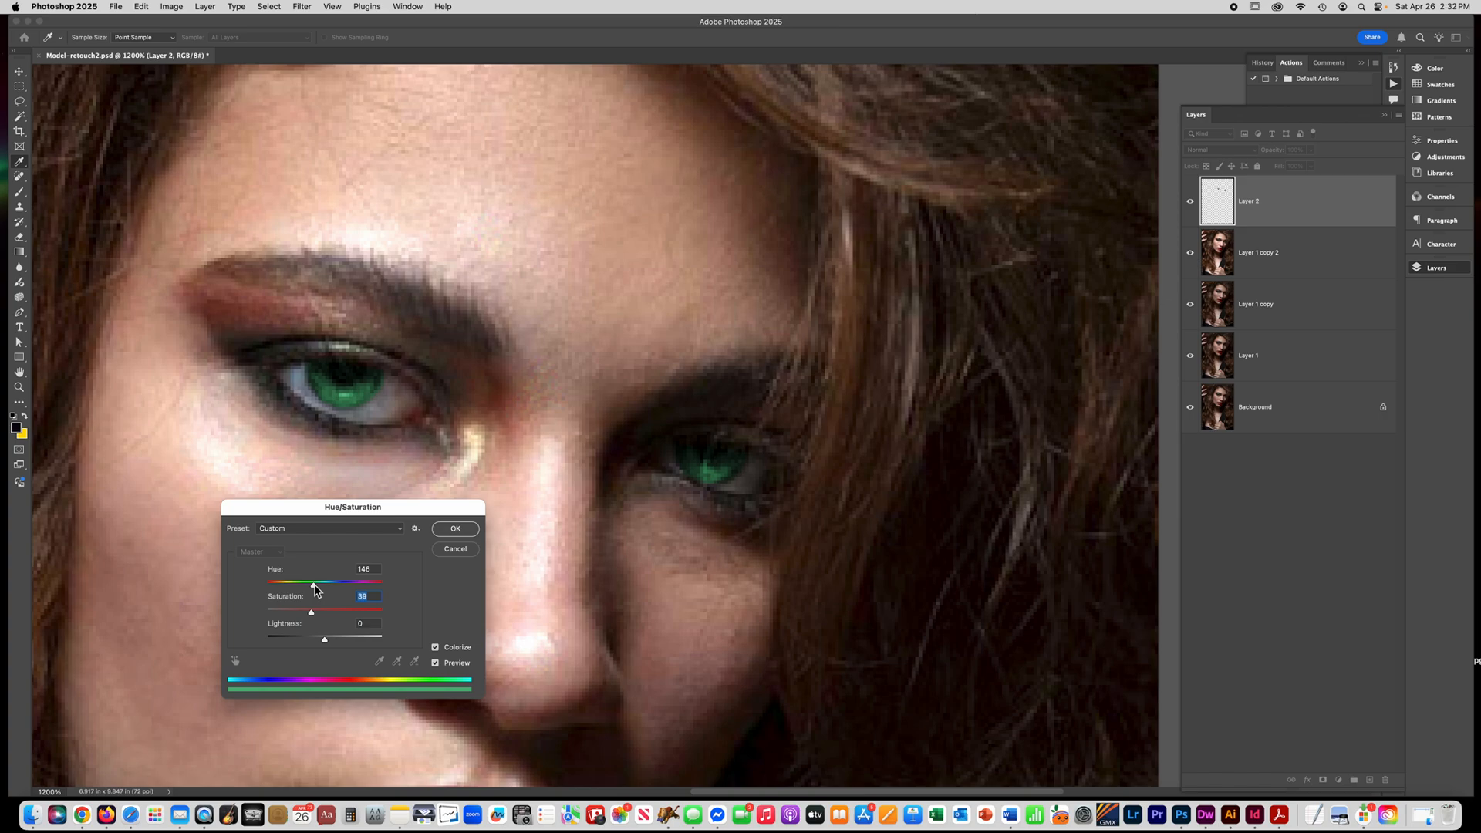
left_click_drag(315, 590, 313, 590)
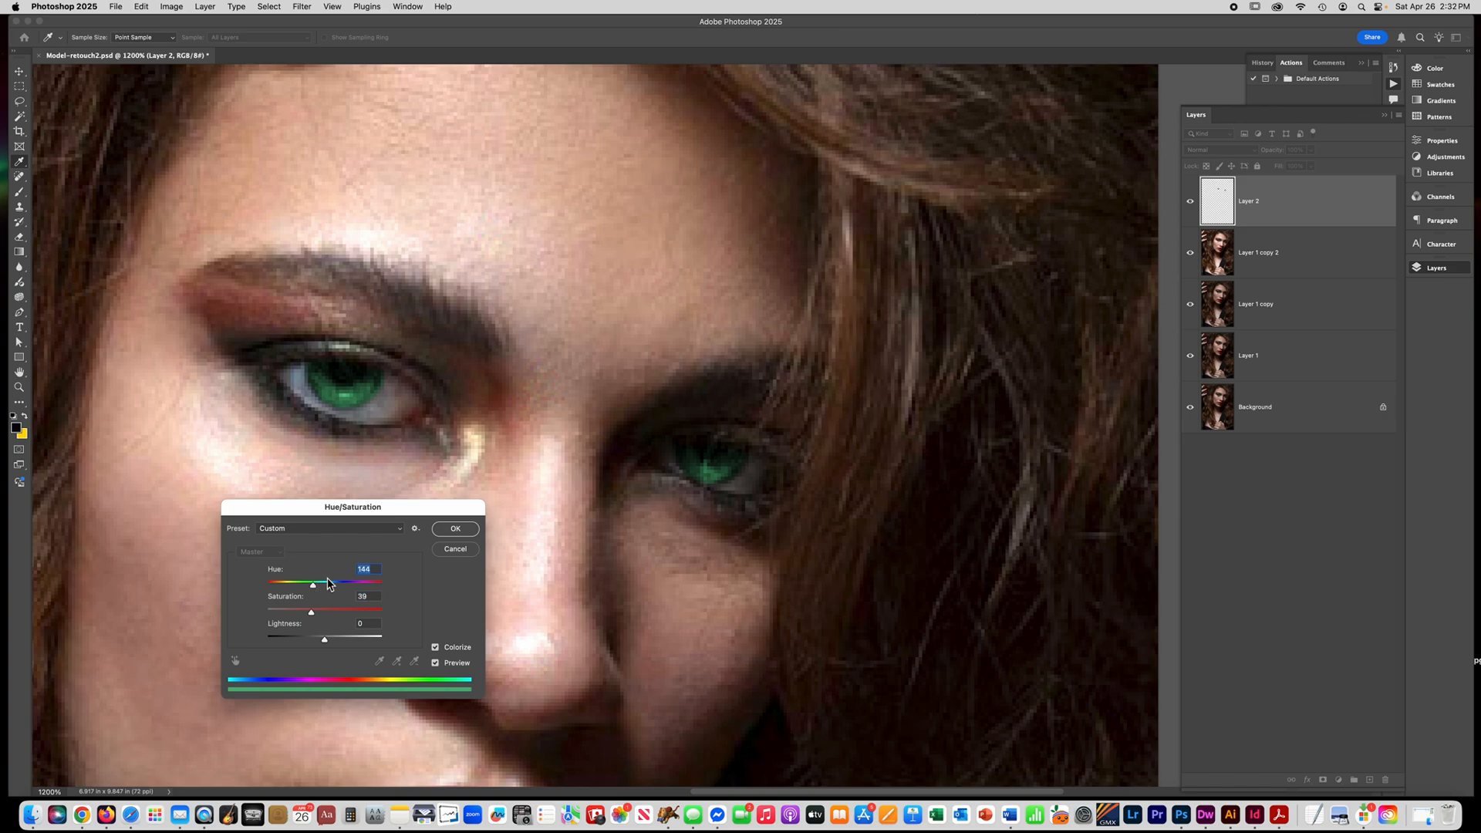
left_click(458, 532)
Reduce the opacity of Layer 2 to 49% and compare the eyes with and without the green irises.
key("super+minus")
key("super+minus")
key("super+minus")
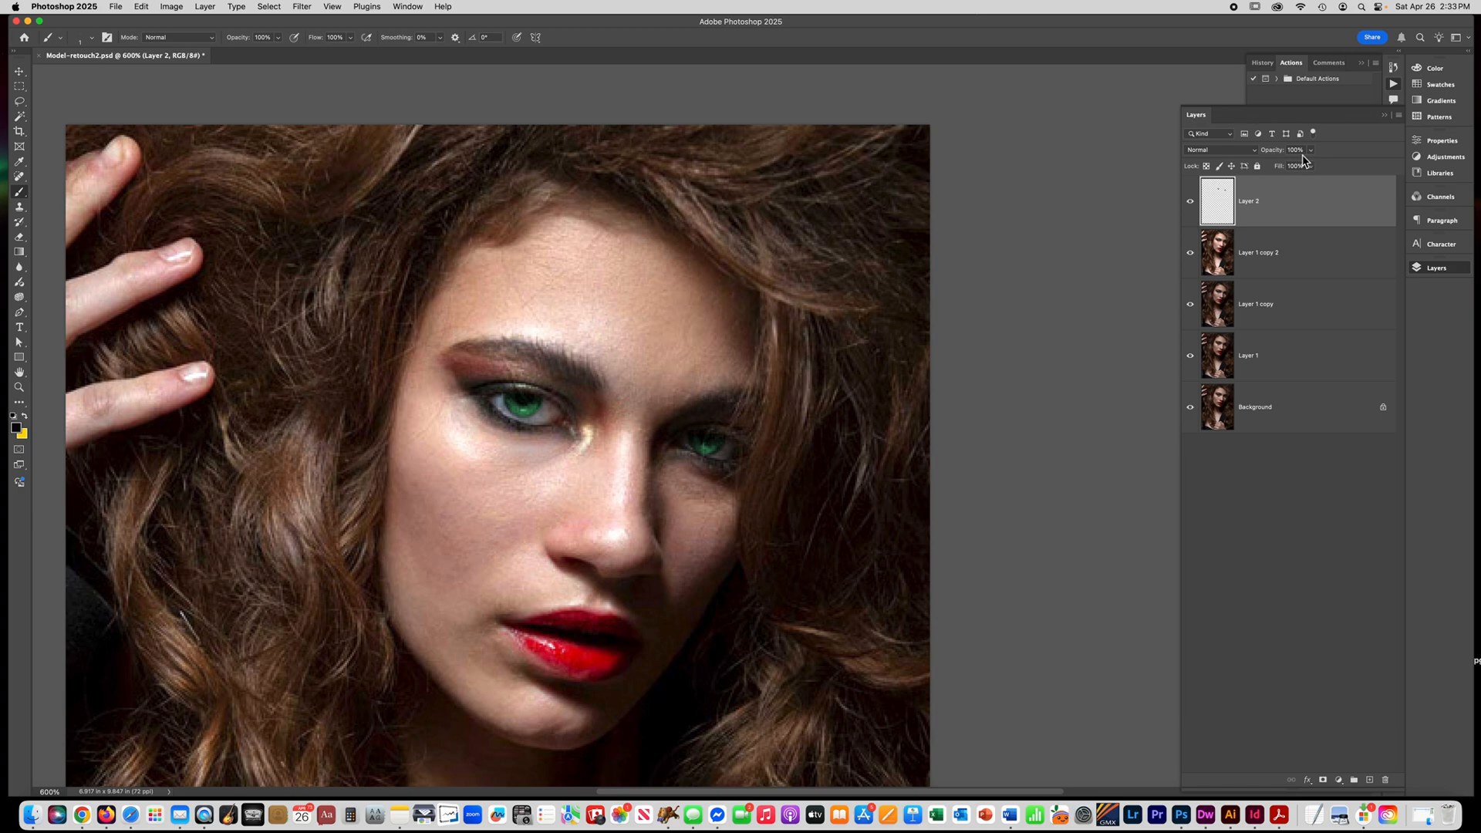
left_click(1311, 151)
left_click_drag(1310, 164, 1291, 166)
left_click(1190, 203)
left_click(1191, 204)
left_click(1192, 204)
left_click(1192, 204)
left_click(1192, 204)
left_click(1191, 204)
Examine the green irises up close and within the whole portrait to judge whether the color looks natural.
left_click(712, 463, "super")
left_click(712, 463, "super")
left_click(710, 458, "super")
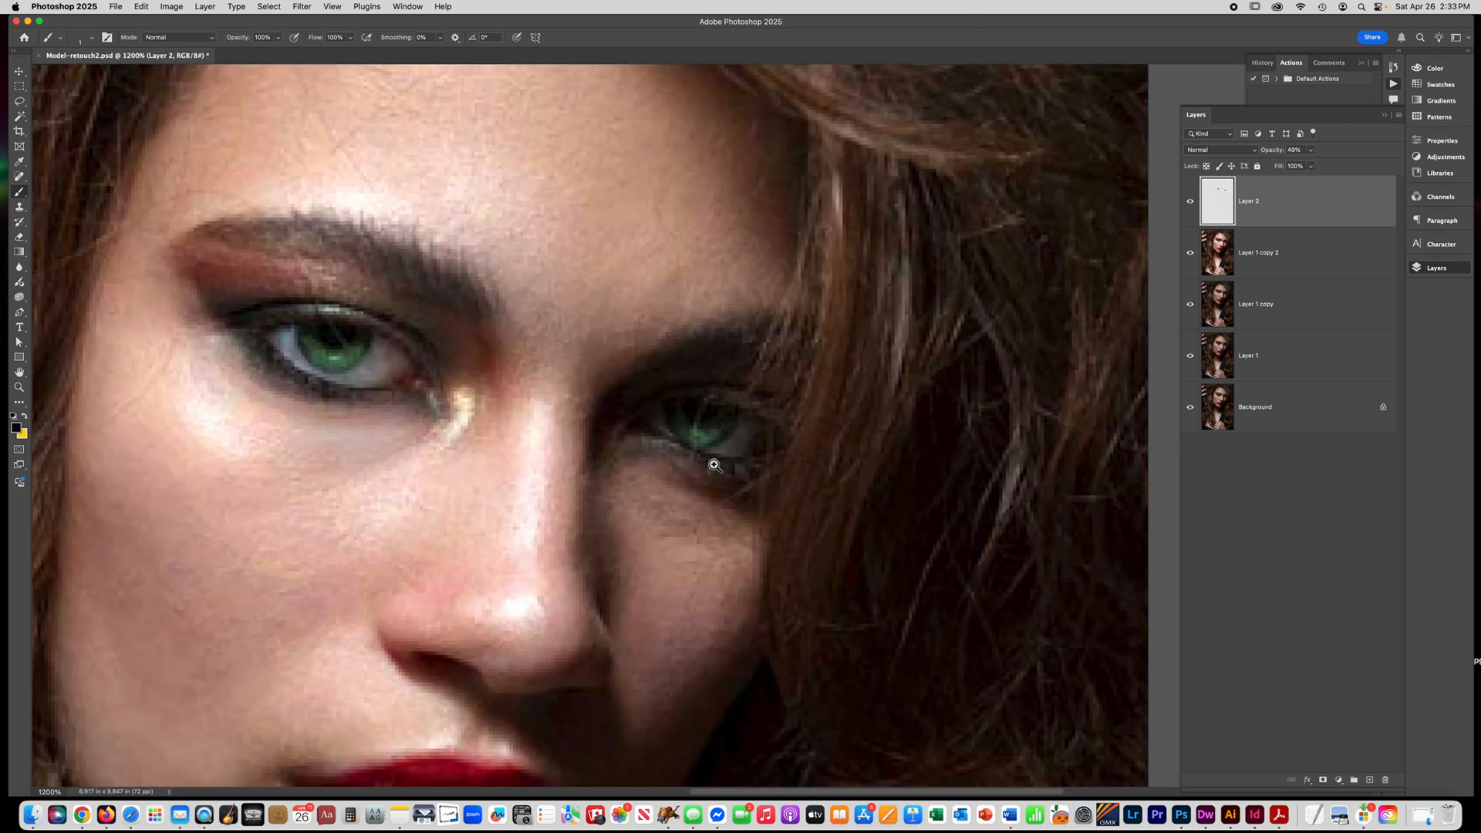
left_click(708, 453, "super")
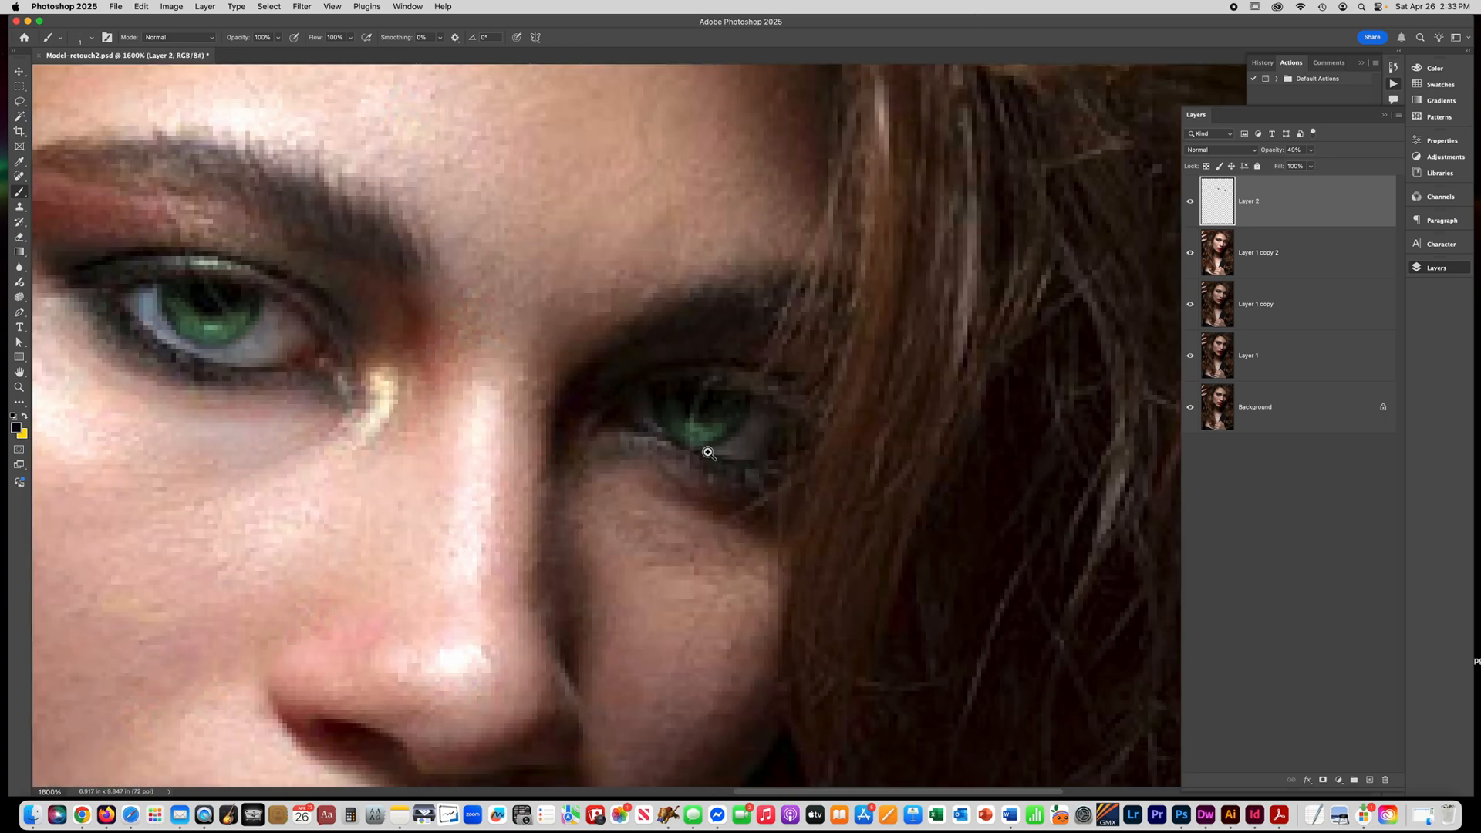
left_click(613, 455, "alt+super")
left_click(613, 456, "alt+super")
left_click(613, 456, "alt+super")
left_click(614, 456, "alt+super")
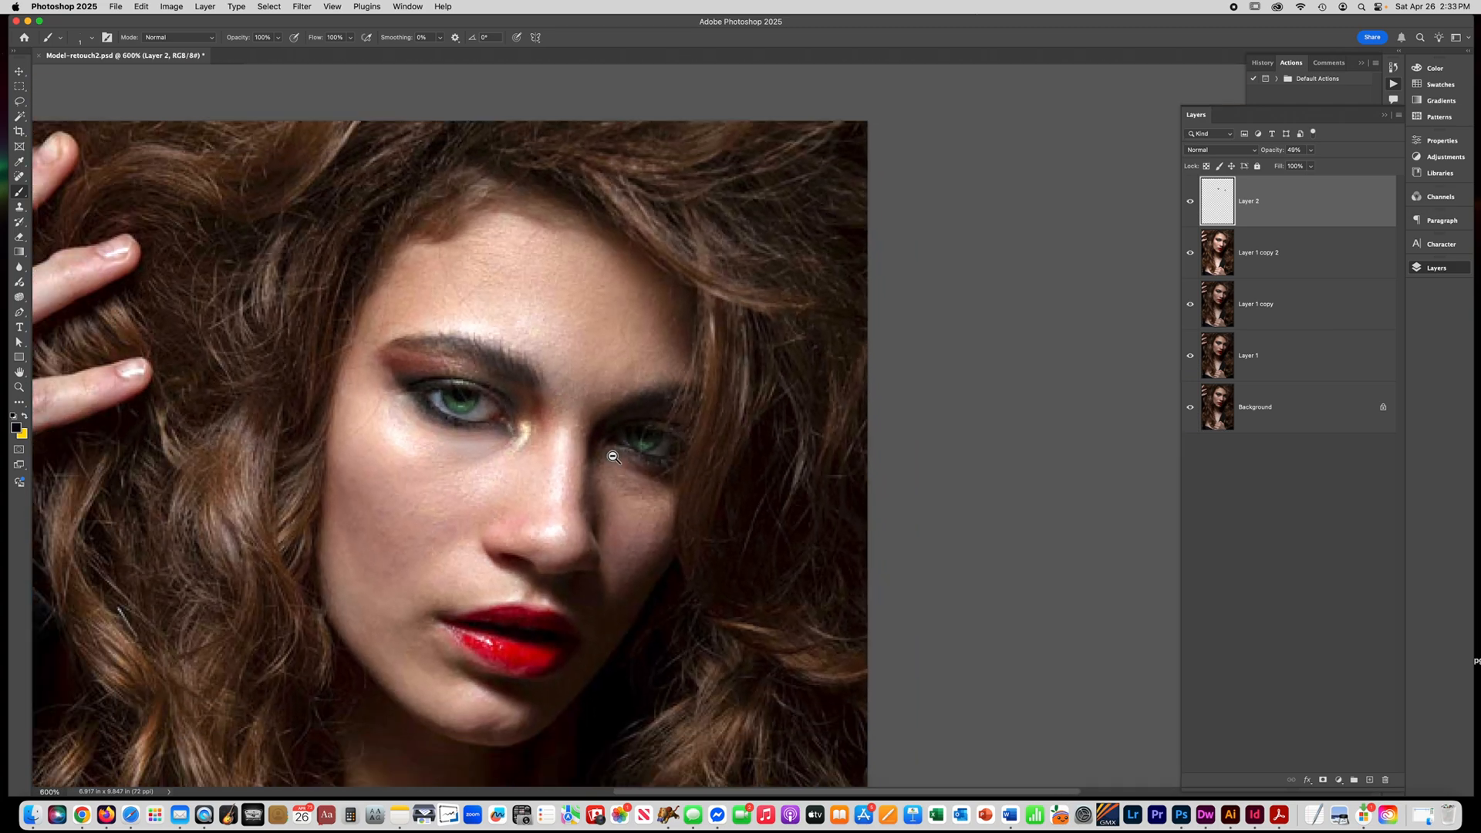
left_click(610, 458, "alt+super")
left_click(605, 460, "alt+super")
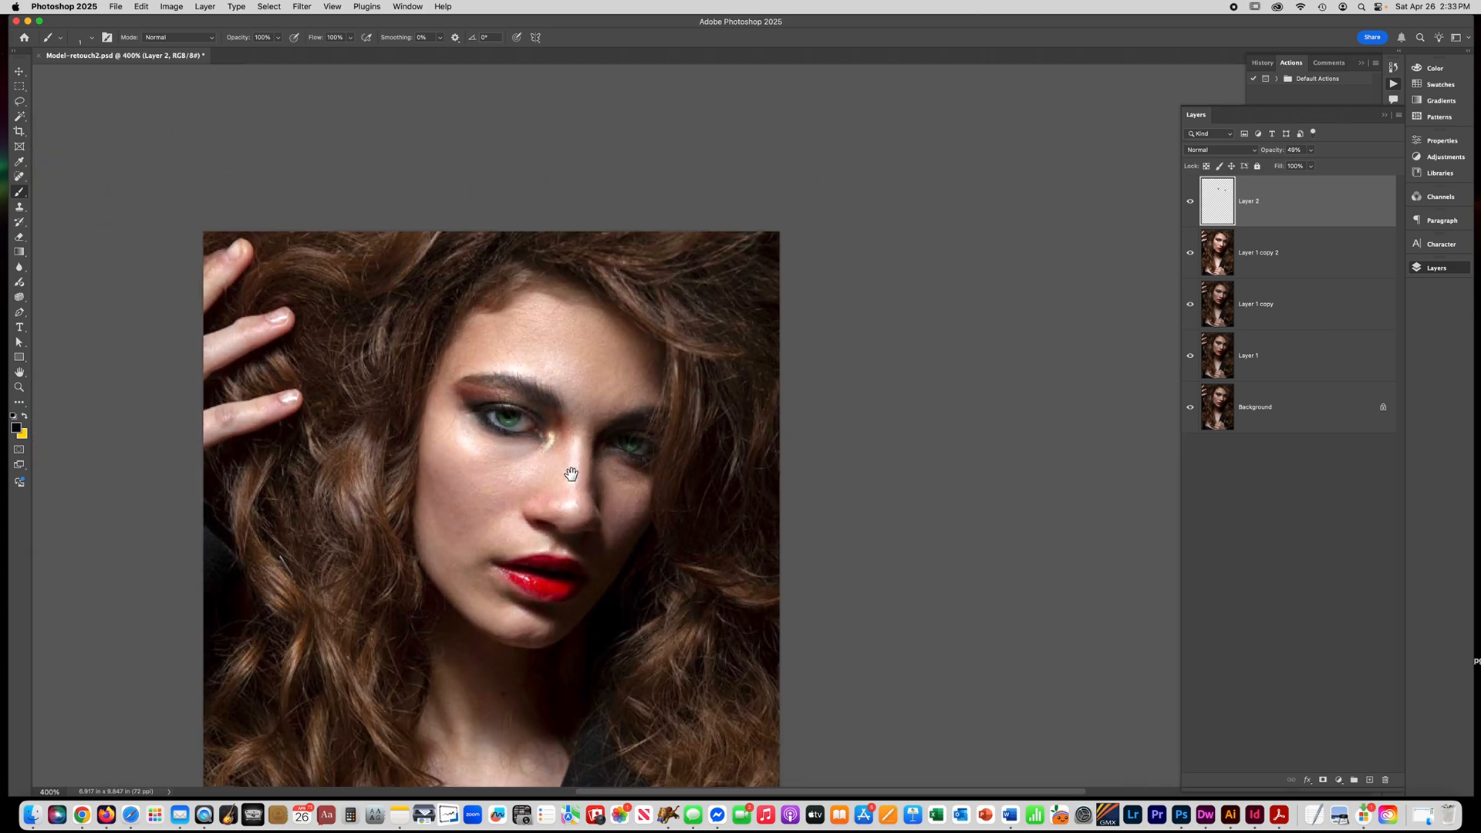
left_click_drag(565, 483, 592, 344)
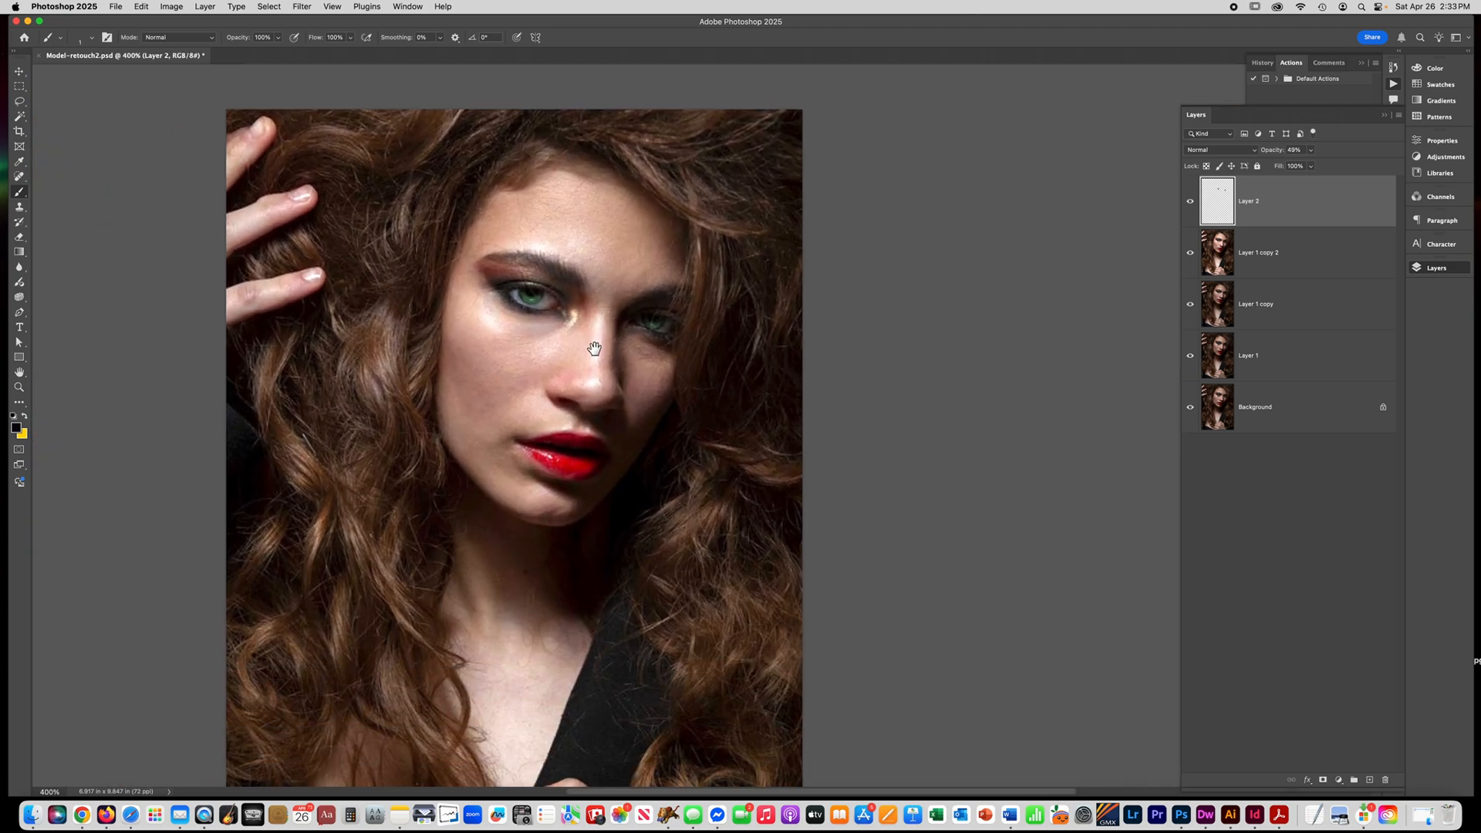
Duplicate Layer 1 copy 2 and smooth the duplicate with Surface Blur, lowering the threshold and slightly raising the radius.
left_click(1296, 268)
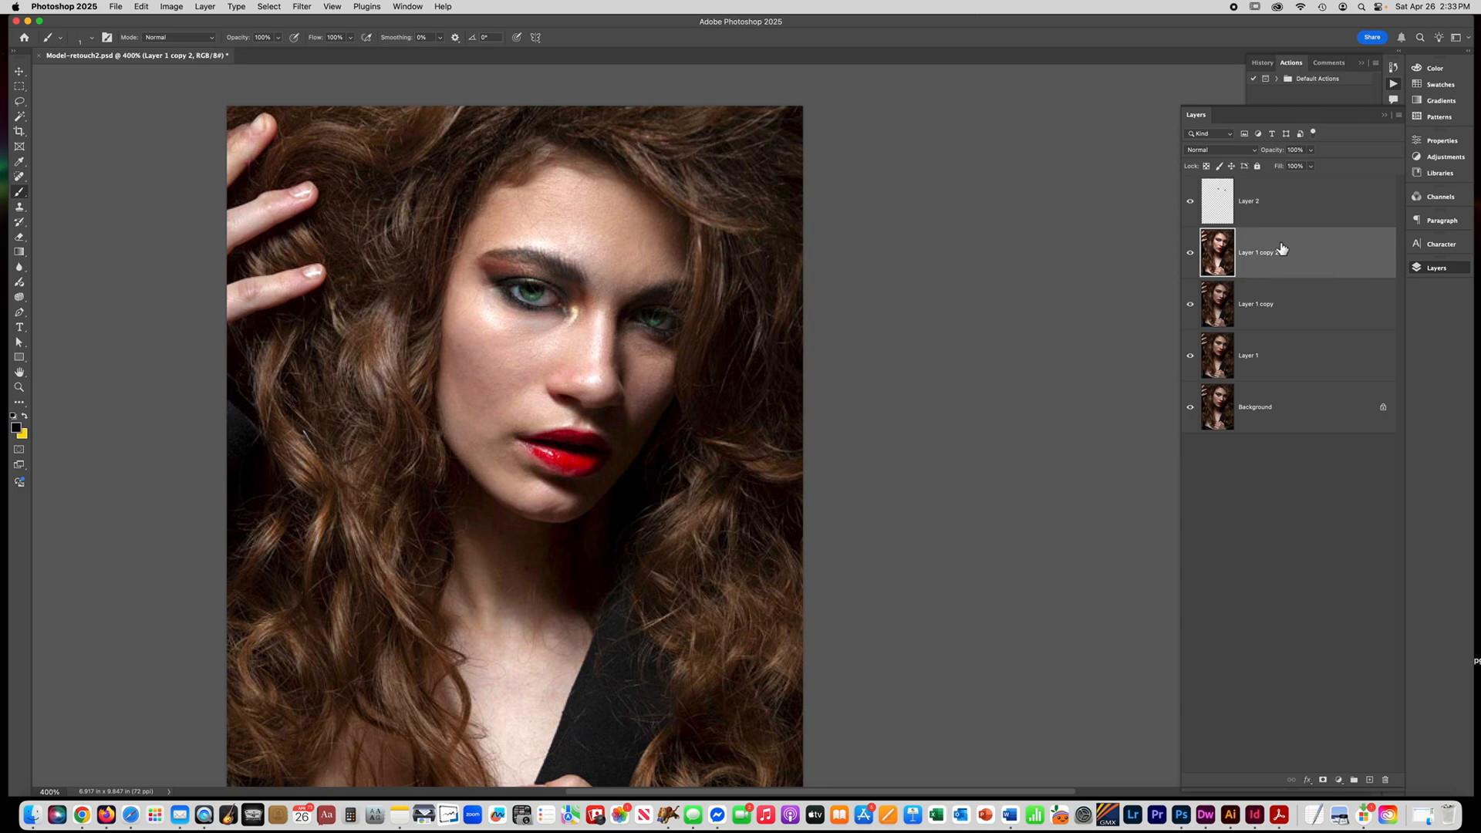
key("super+j")
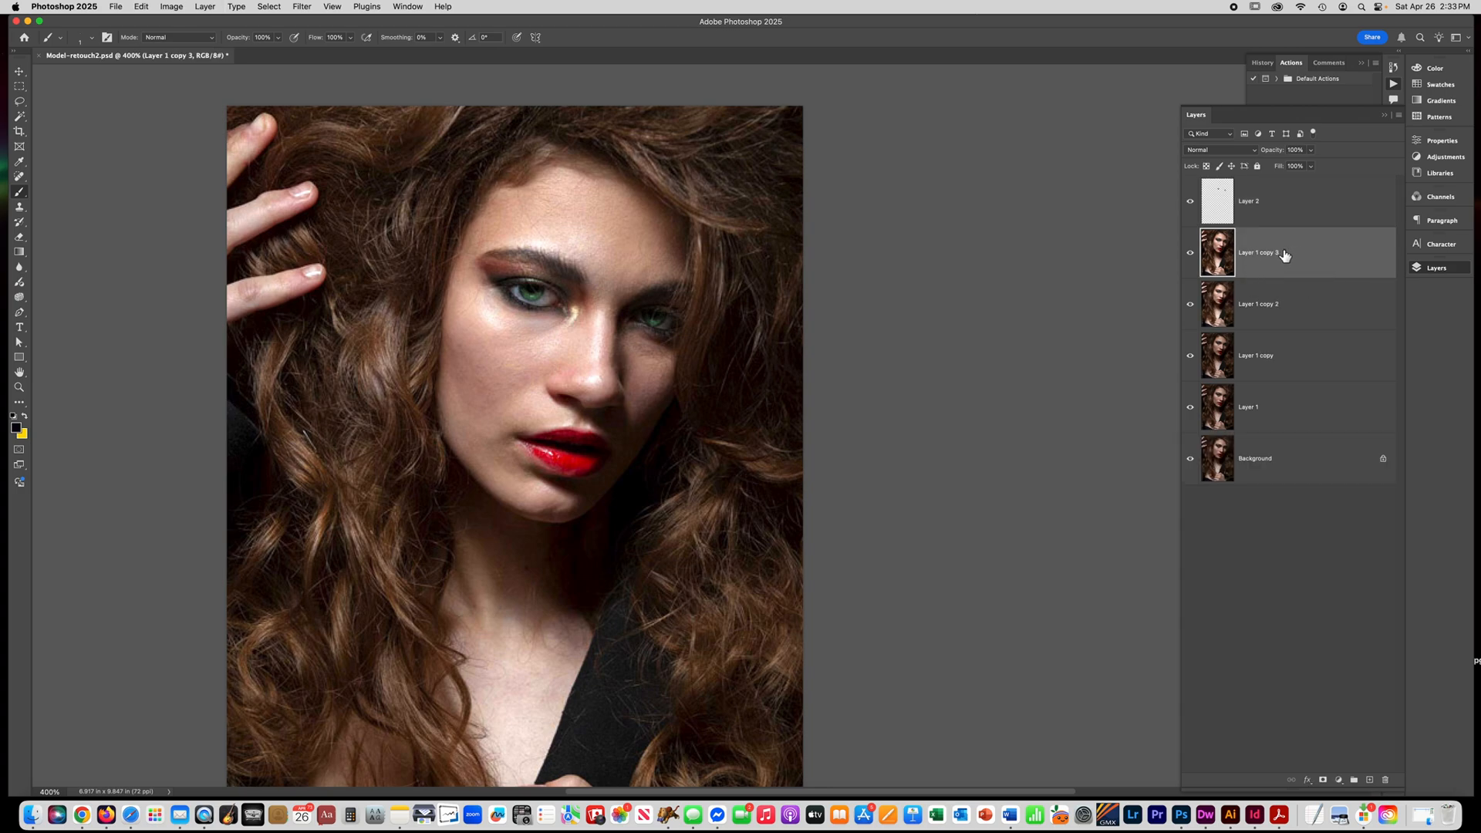
left_click(301, 7)
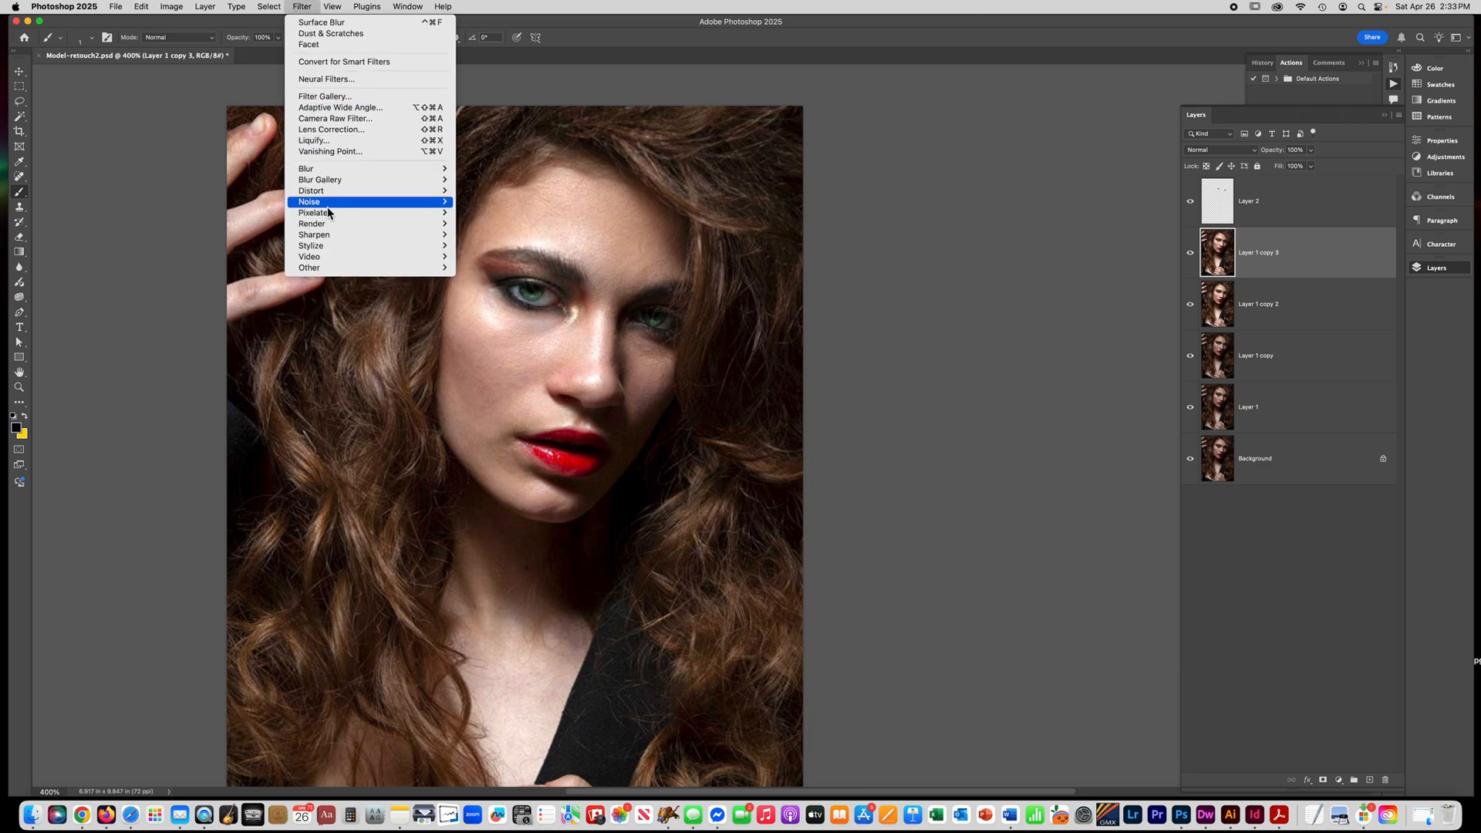
left_click(495, 279)
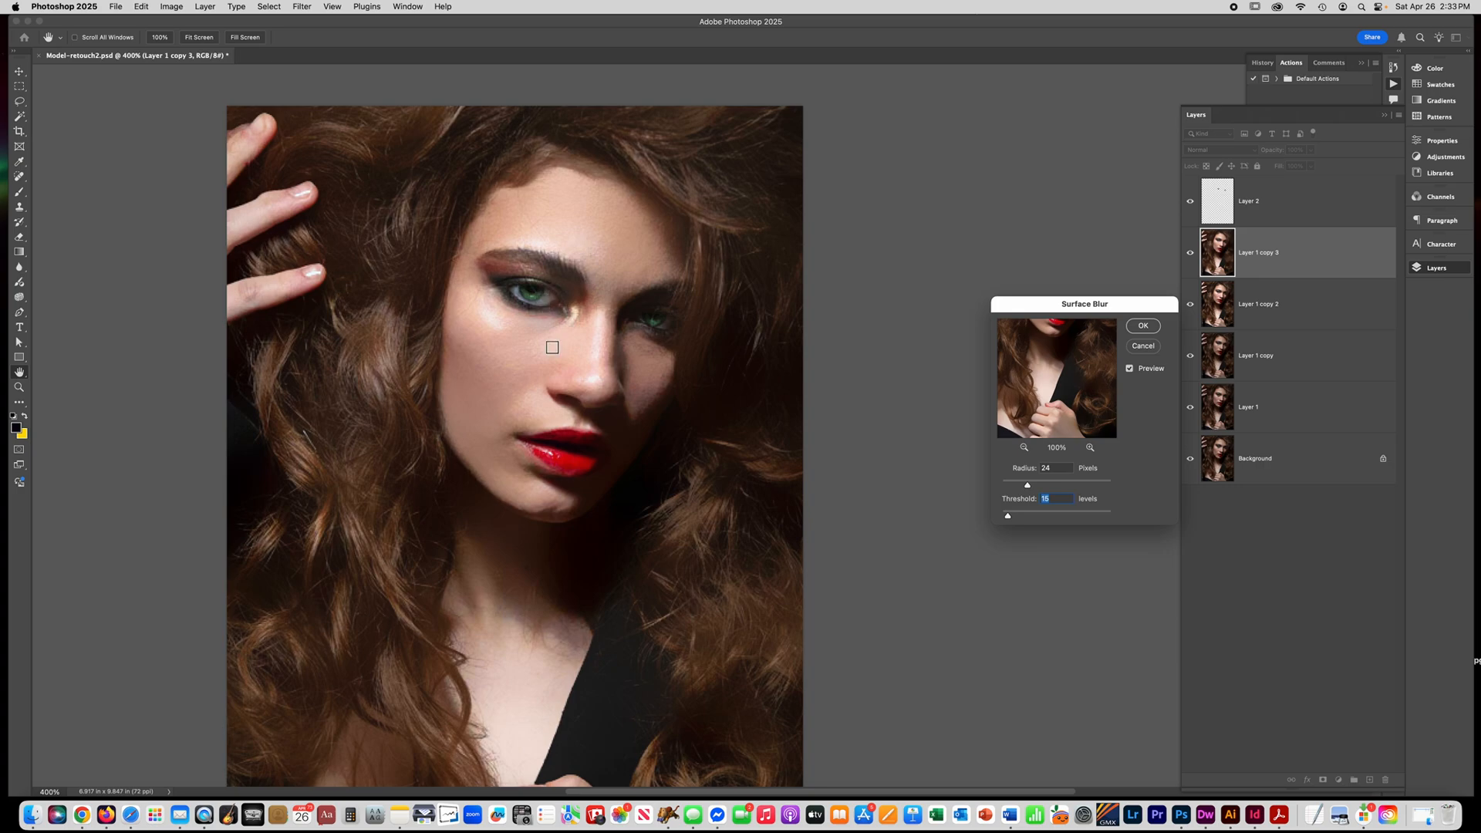
left_click(608, 332)
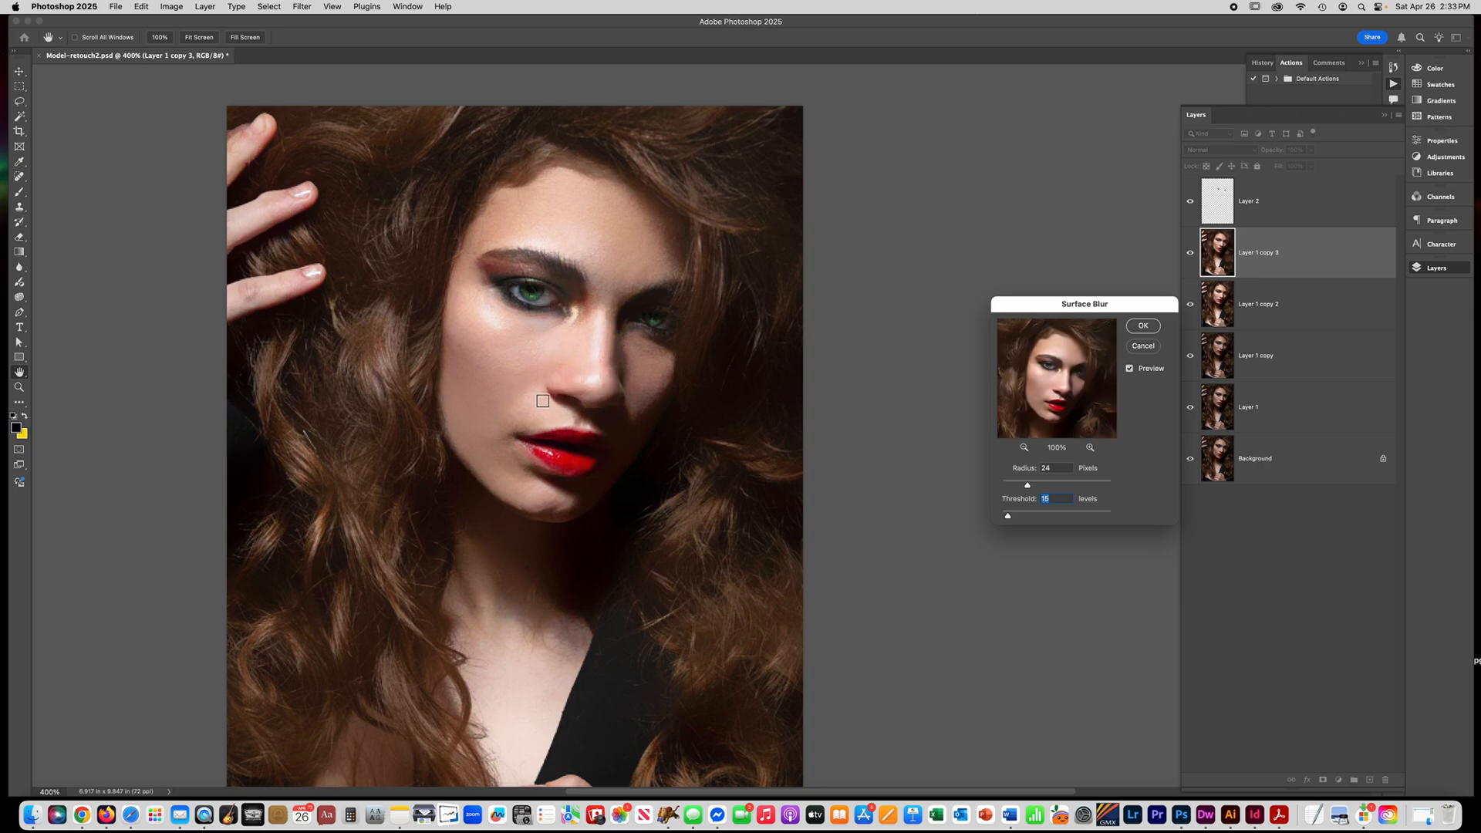
left_click(523, 418)
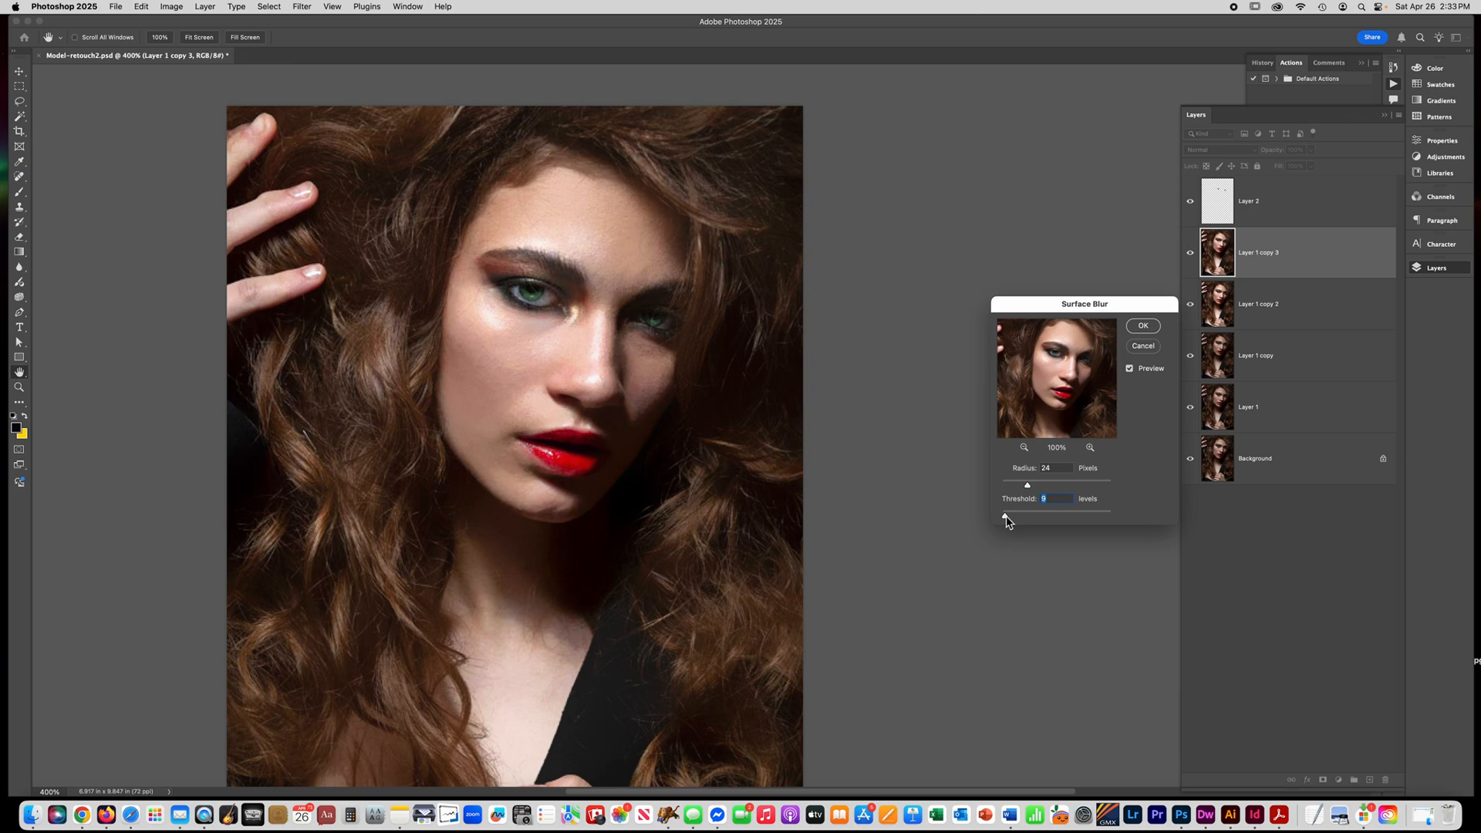
mouse_move(1006, 521)
left_mouse_down()
mouse_move(981, 521)
mouse_move(999, 519)
left_mouse_up()
mouse_move(1029, 488)
left_mouse_down()
mouse_move(1017, 490)
mouse_move(1035, 491)
left_mouse_up()
left_click(1136, 331)
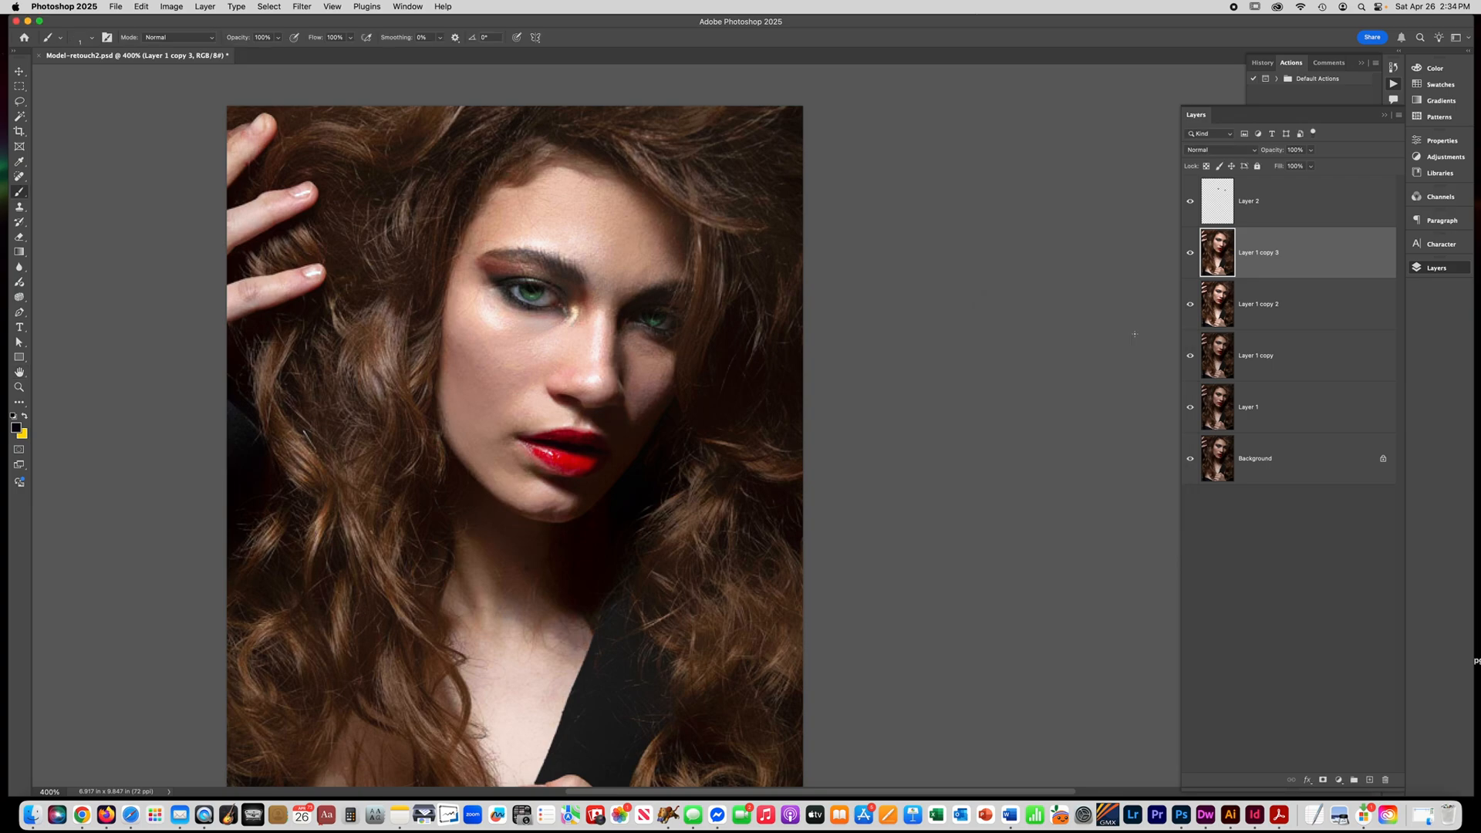
Compare the portrait with and without the surface-blurred layer.
left_click(1190, 253)
left_click(1191, 254)
left_click(1191, 254)
left_click(1190, 254)
left_click(1190, 254)
left_click(1190, 254)
left_click(1191, 254)
left_click(1190, 254)
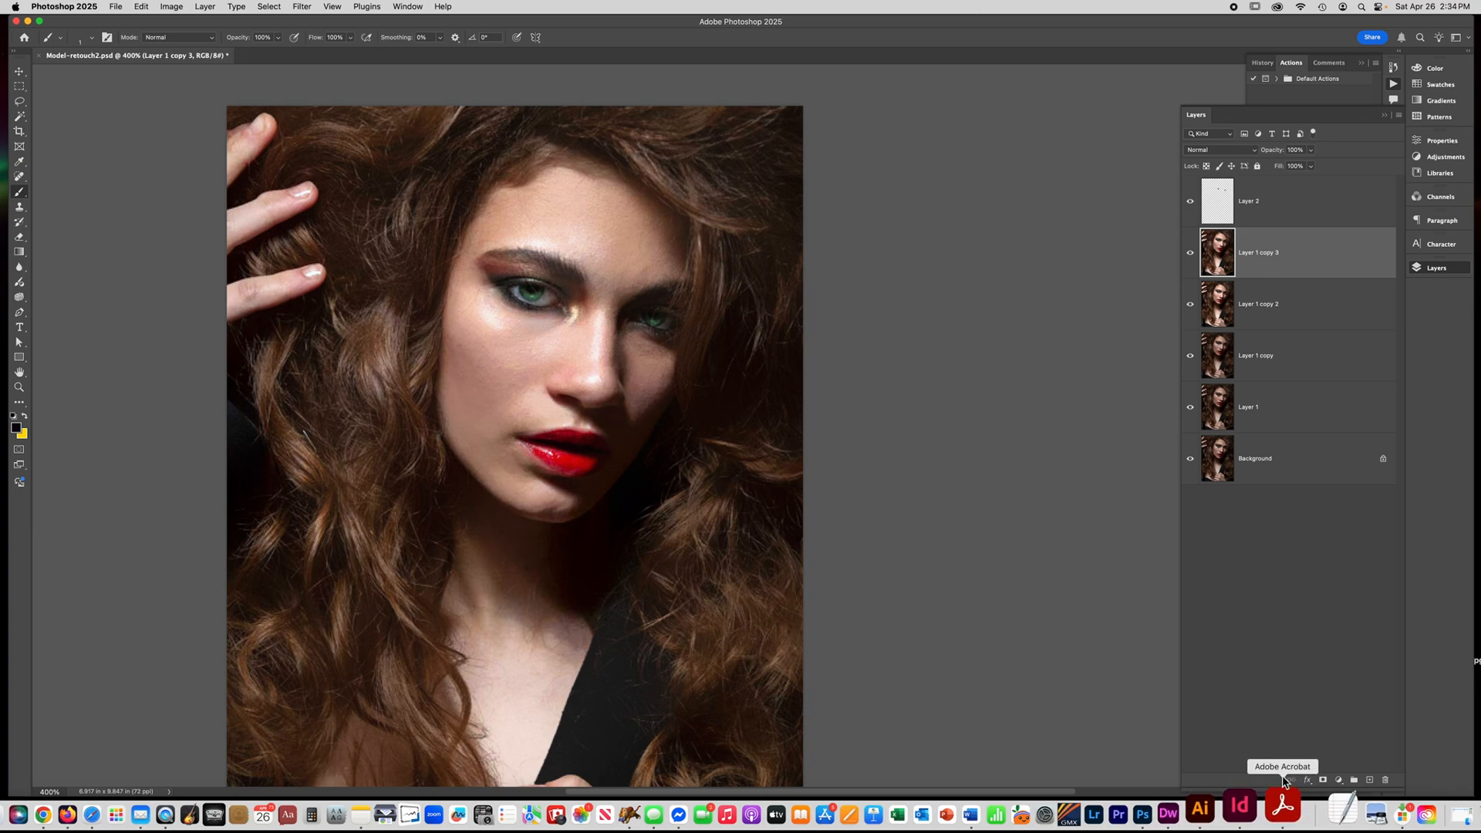
Add a layer mask to Layer 1 copy 3, paint black over the hair with a large soft brush, and compare before and after.
left_click(1325, 781)
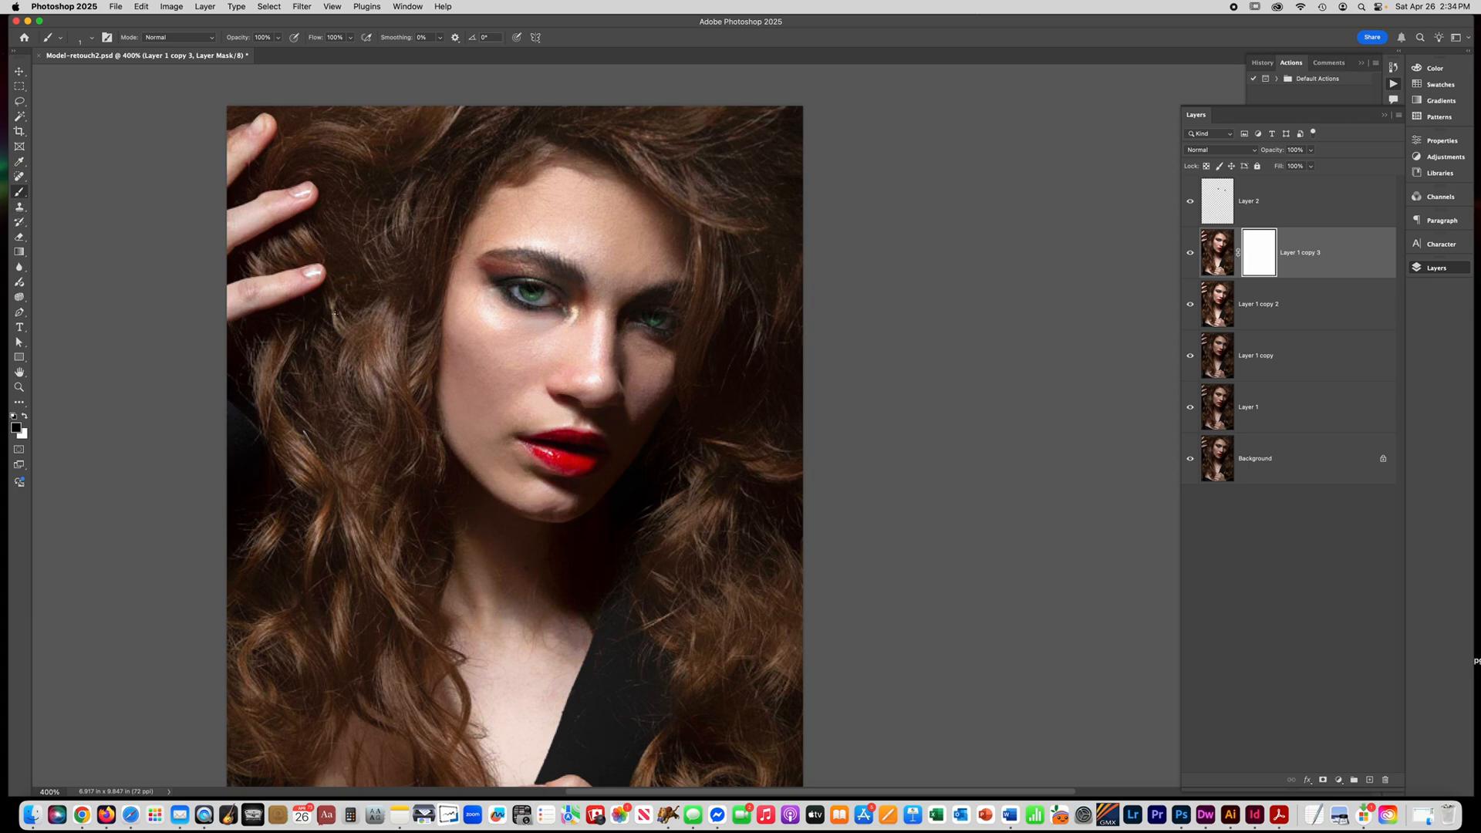
key("bracketright")
key("bracketright")
key("bracketright")
key("bracketright")
key("bracketright")
key("bracketright")
key("bracketright")
key("bracketright")
key("bracketright")
key("bracketright")
key("bracketright")
key("bracketright")
key("bracketright")
key("bracketright")
key("bracketright")
key("bracketright")
mouse_move(364, 283)
left_mouse_down()
mouse_move(365, 247)
mouse_move(342, 465)
mouse_move(343, 280)
mouse_move(330, 447)
left_mouse_up()
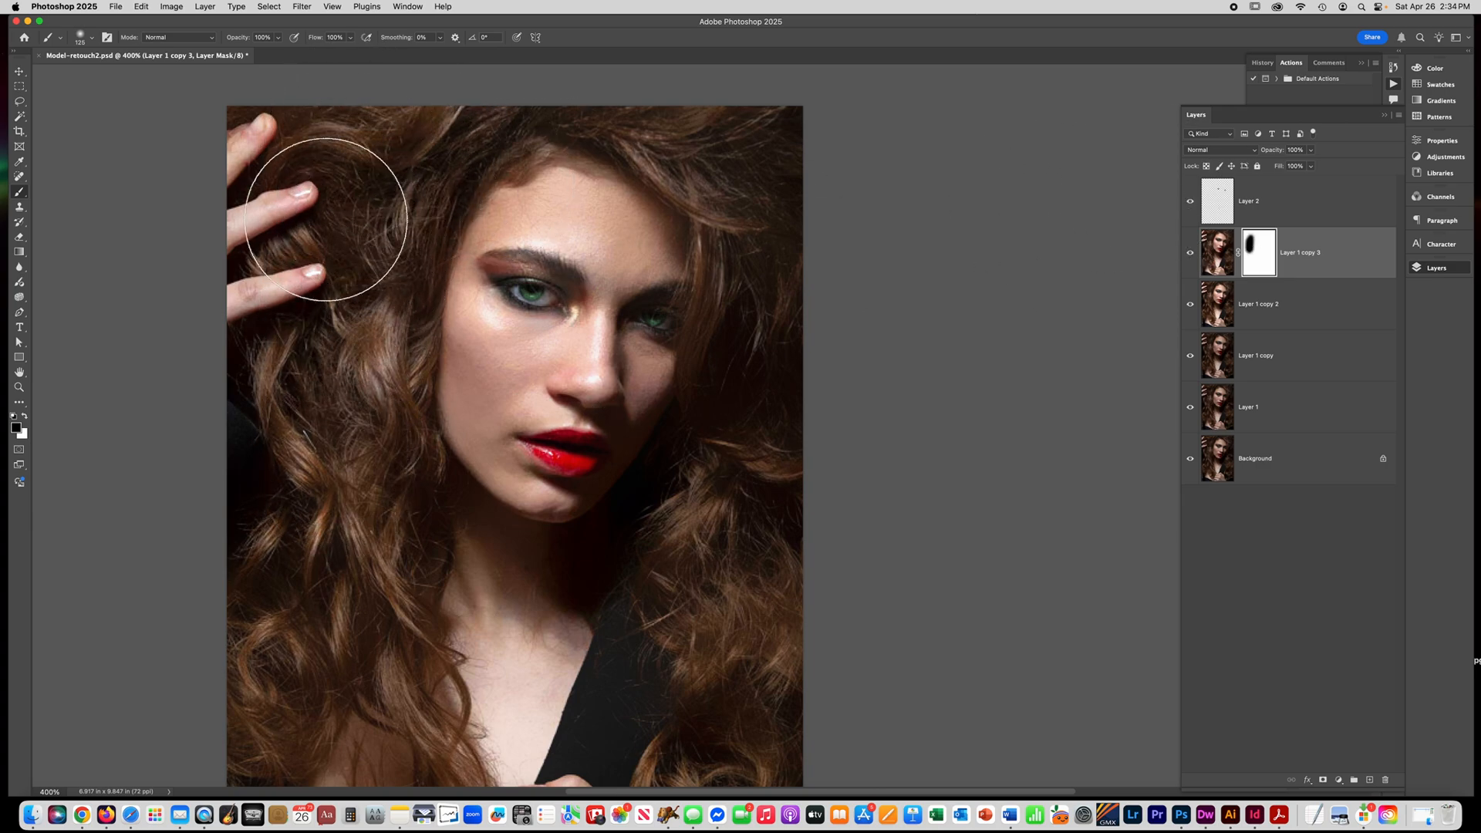
mouse_move(341, 475)
left_mouse_down()
mouse_move(271, 512)
mouse_move(340, 733)
left_mouse_up()
mouse_move(791, 529)
left_mouse_down()
mouse_move(777, 642)
mouse_move(700, 572)
mouse_move(720, 718)
mouse_move(699, 749)
mouse_move(813, 522)
mouse_move(837, 313)
mouse_move(812, 53)
left_mouse_up()
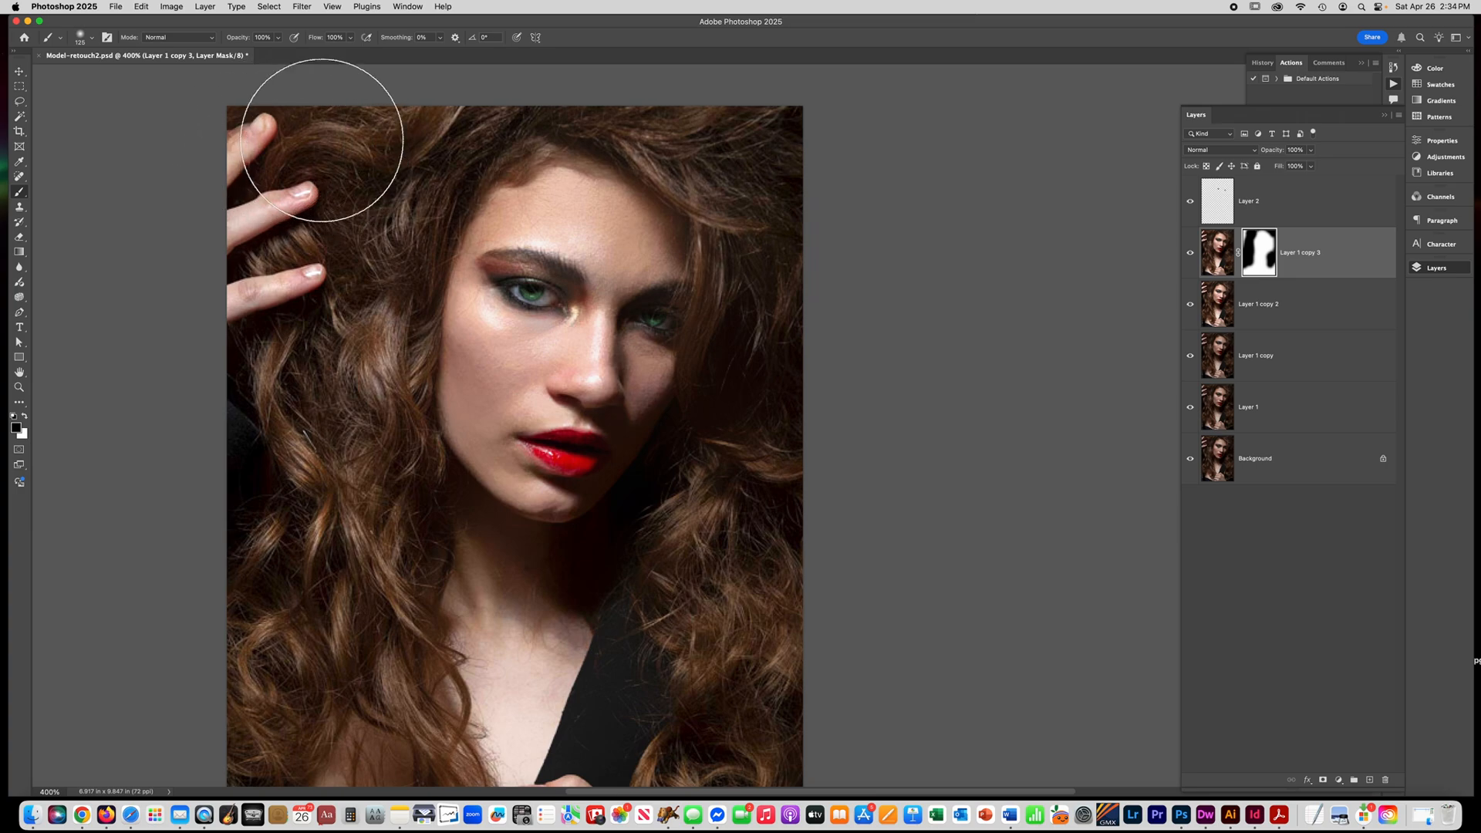
left_click(1196, 256)
left_click(1197, 256)
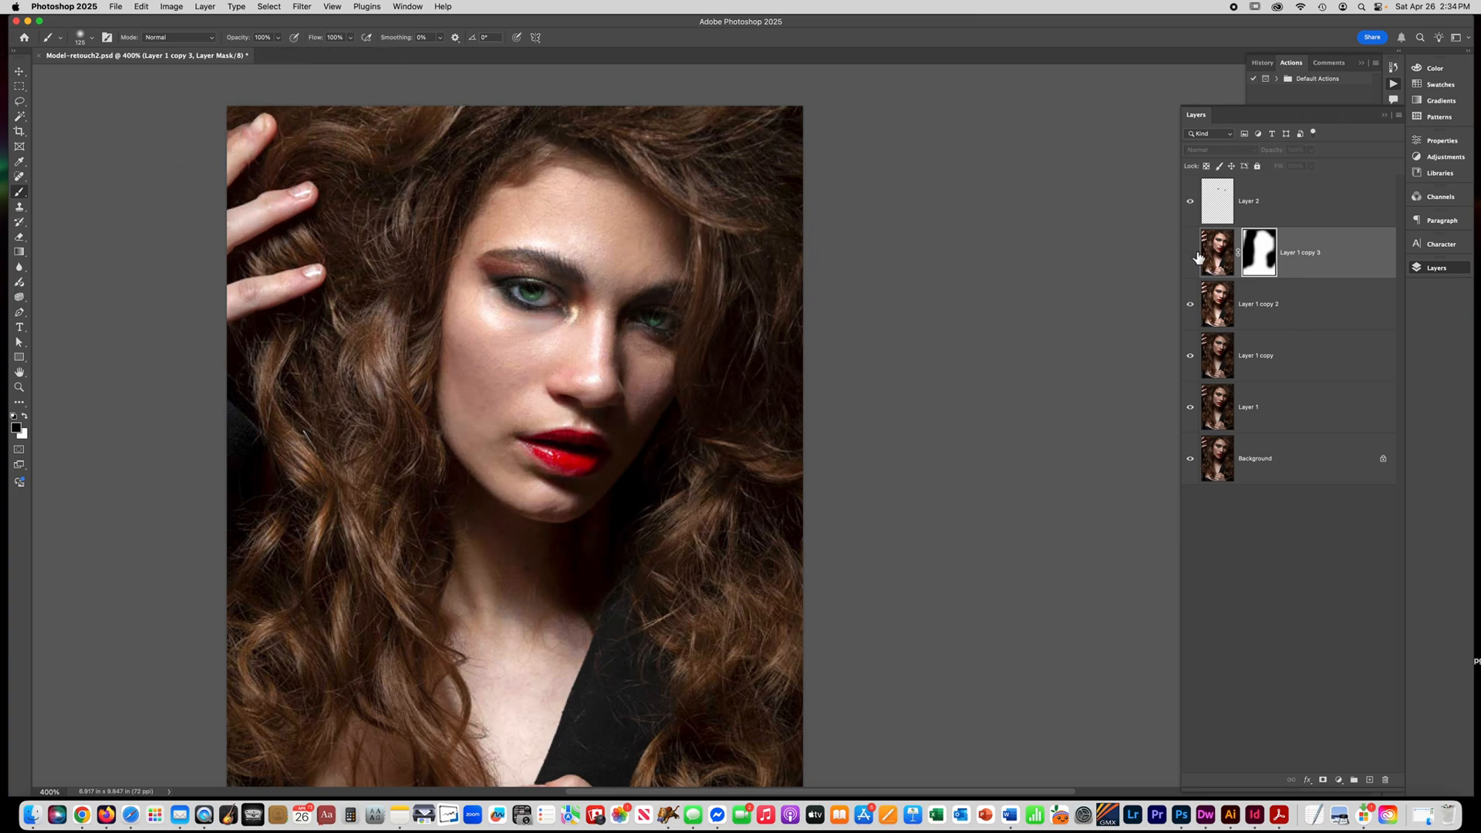
left_click(1196, 256)
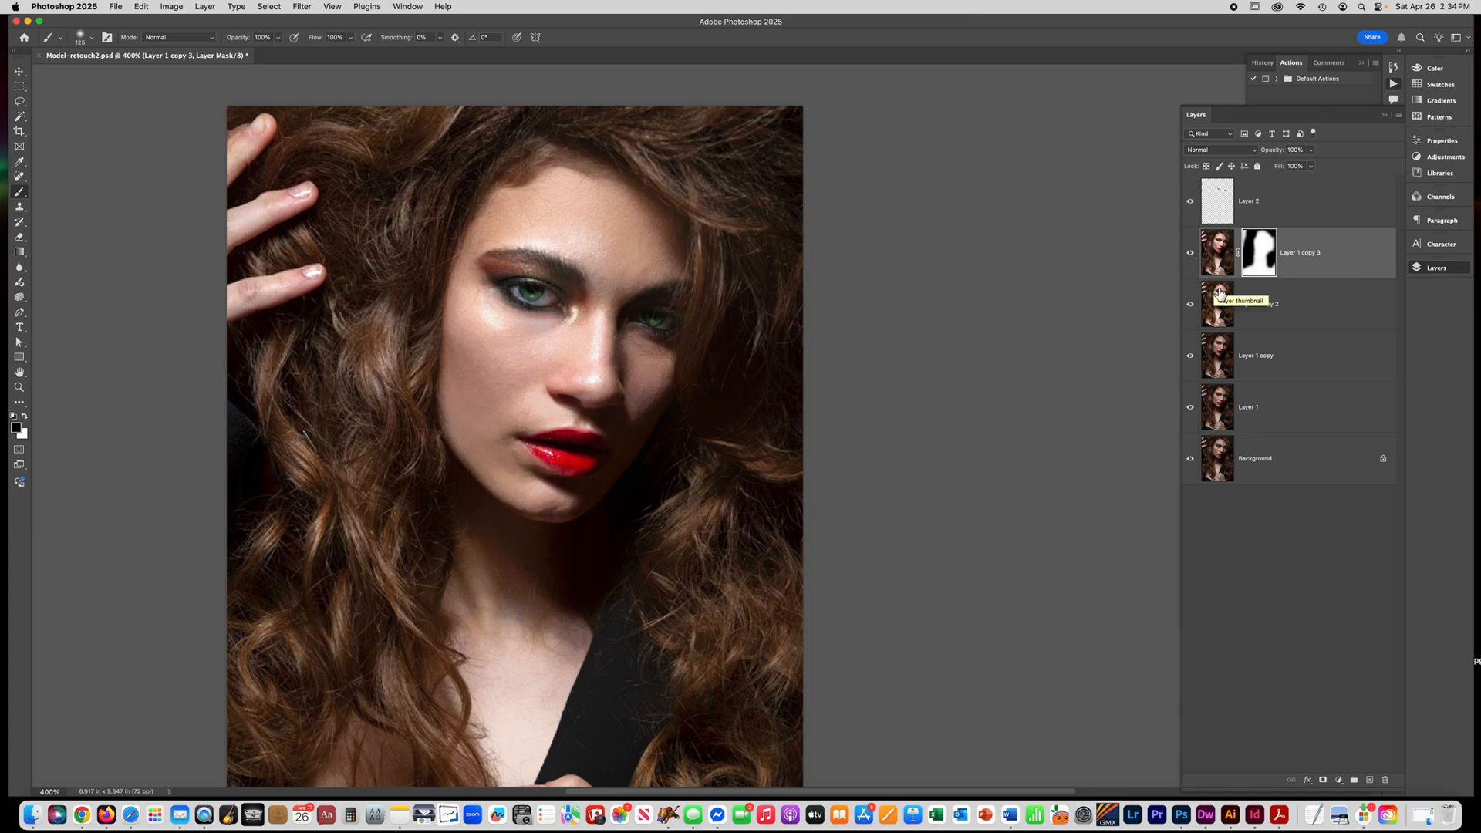
Duplicate Layer 1 copy 2, move the duplicate above Layer 1 copy 3, raise its saturation to +21, and compare before and after.
left_click(1274, 312)
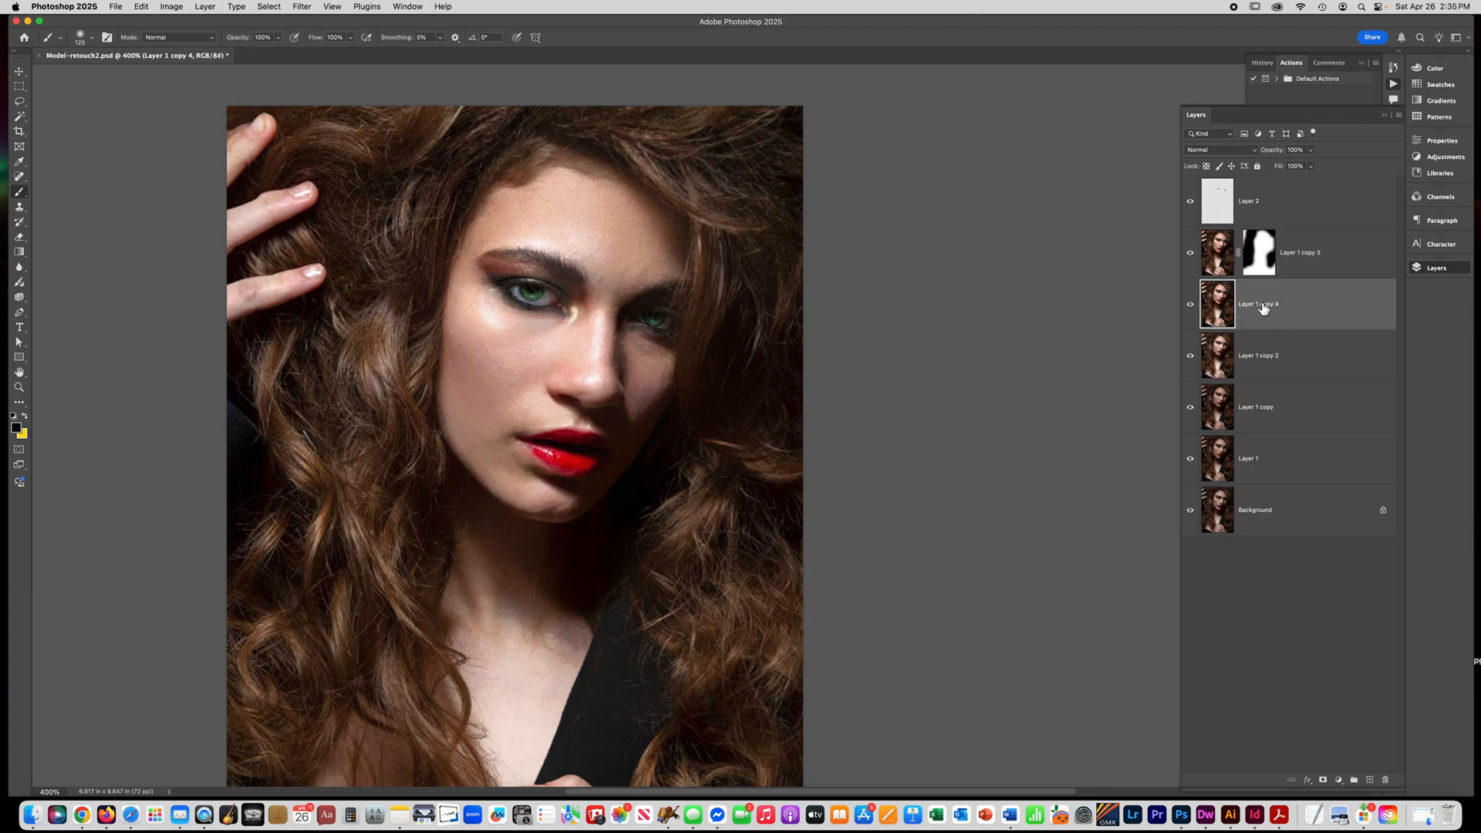
left_click_drag(1266, 307, 1272, 254)
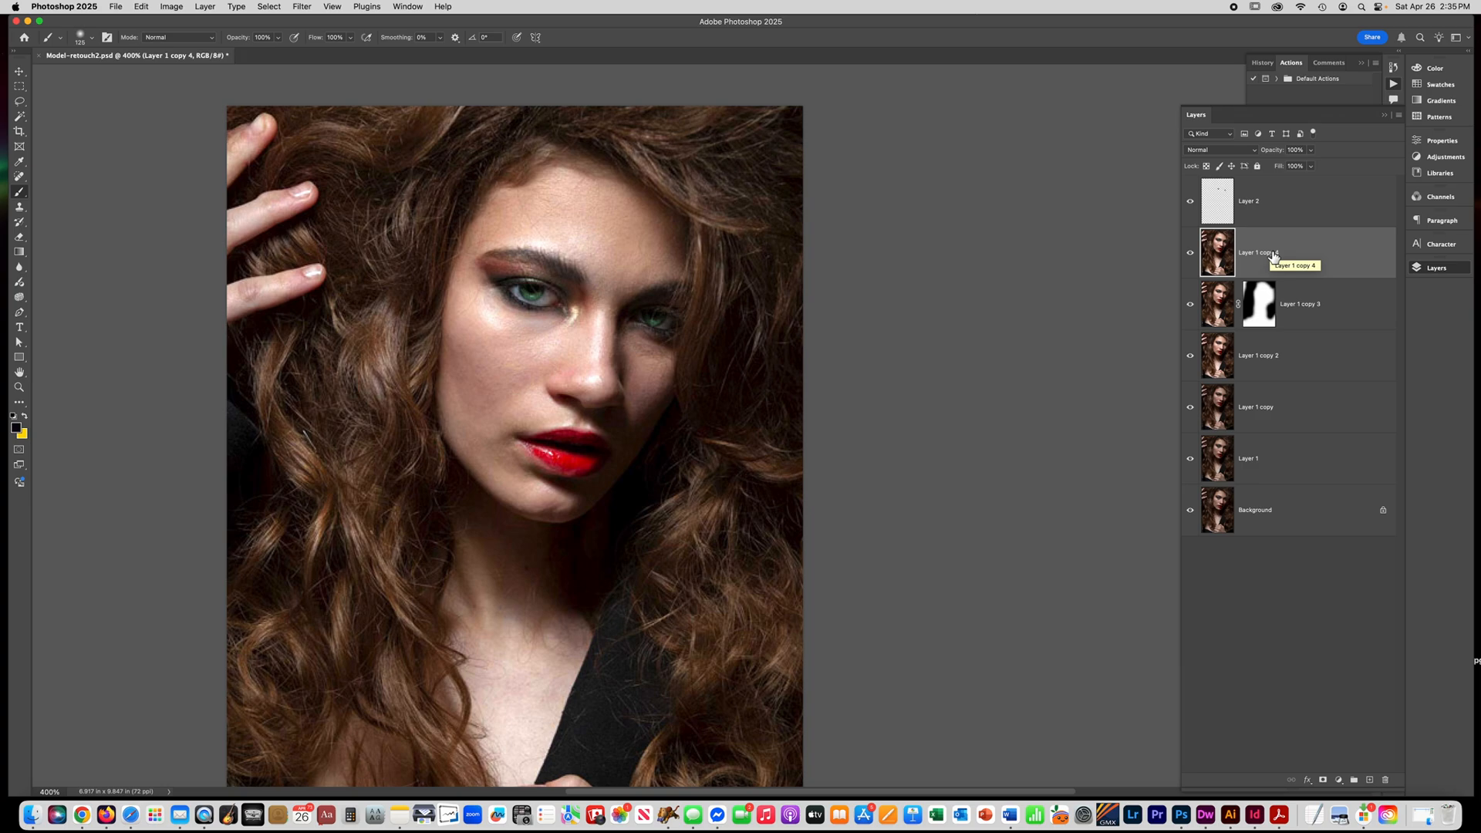
key("super+u")
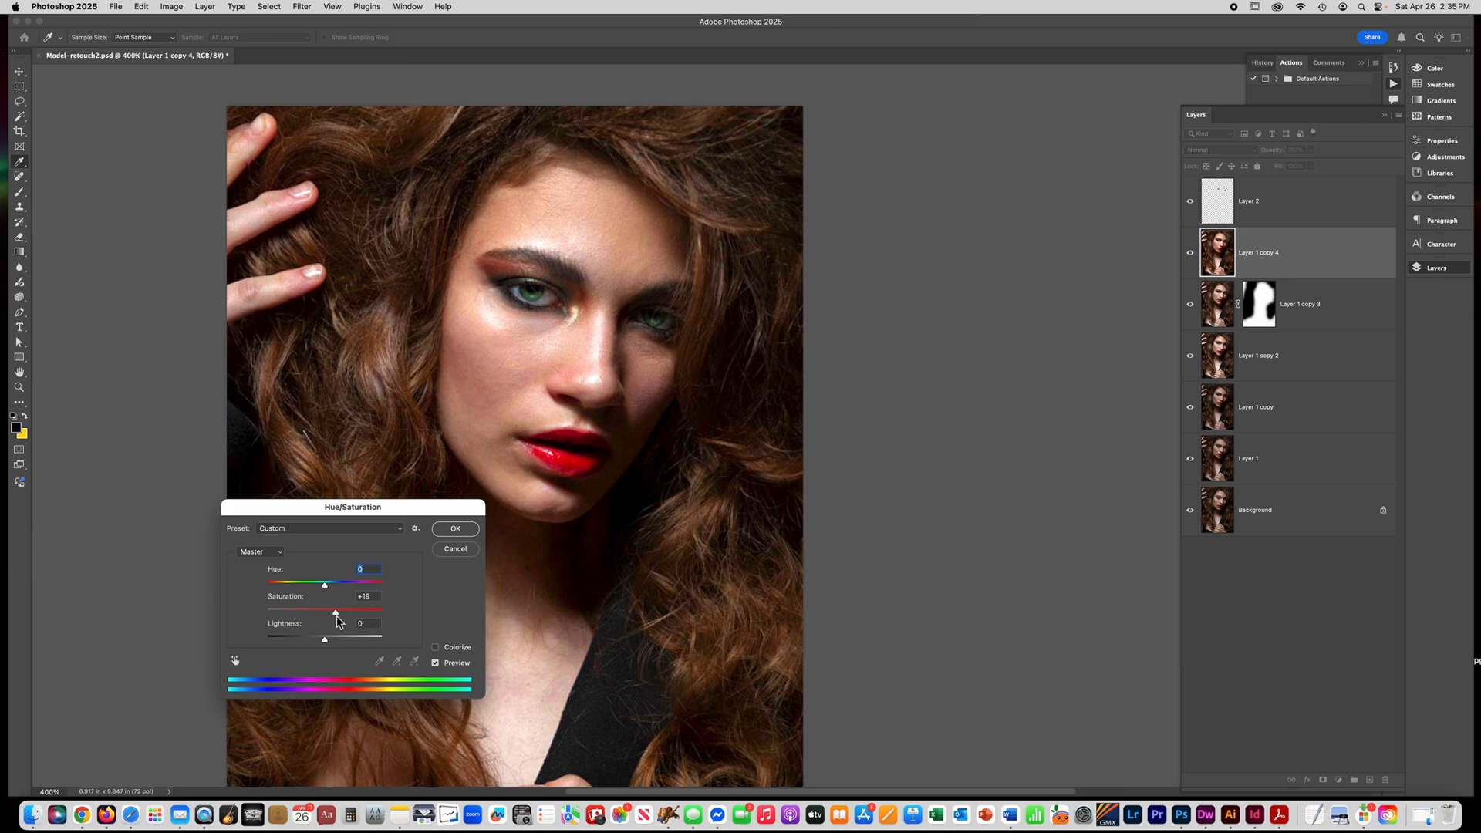
left_click(454, 528)
key("b")
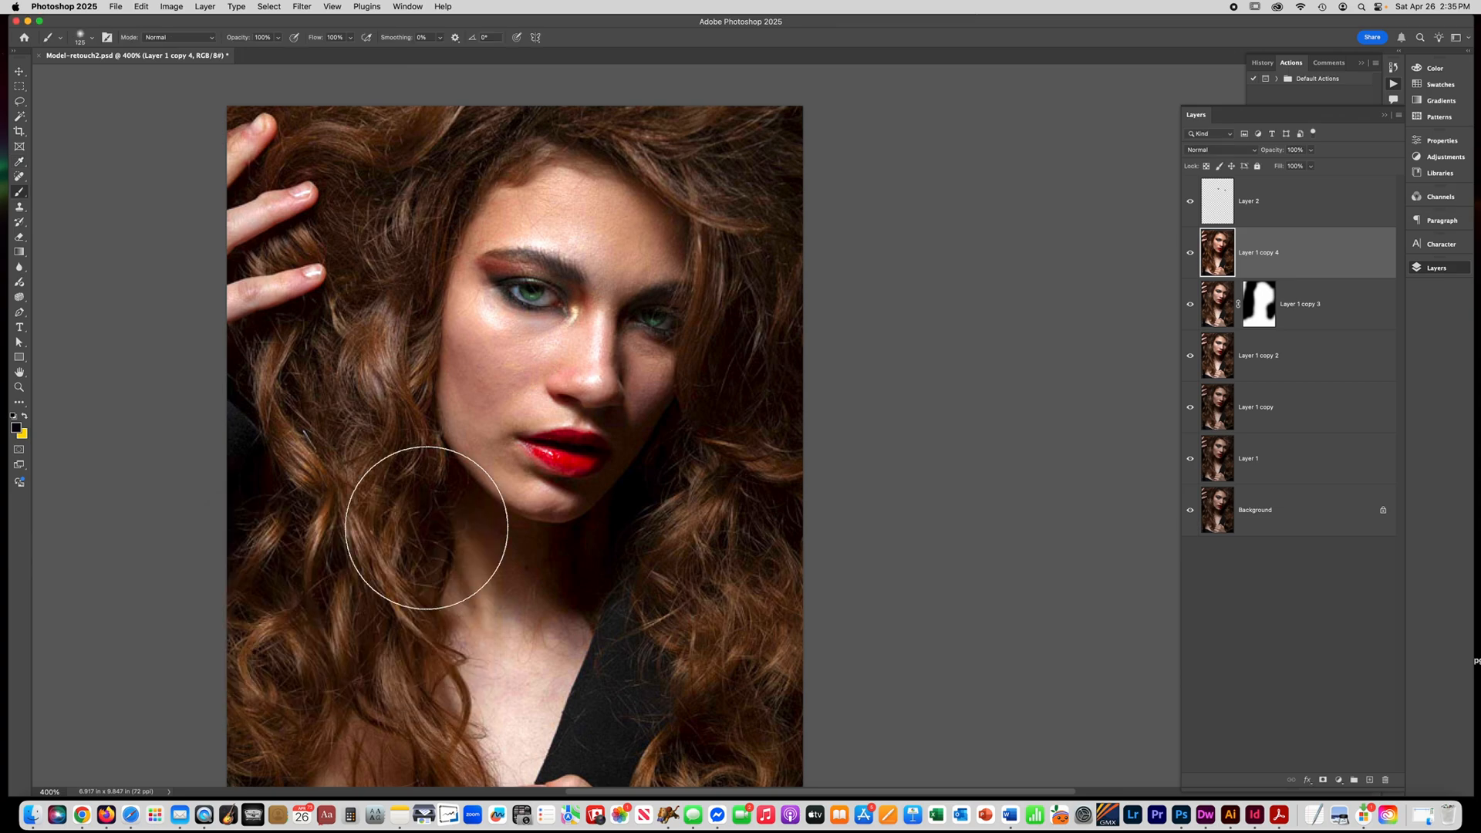
left_click(1192, 255)
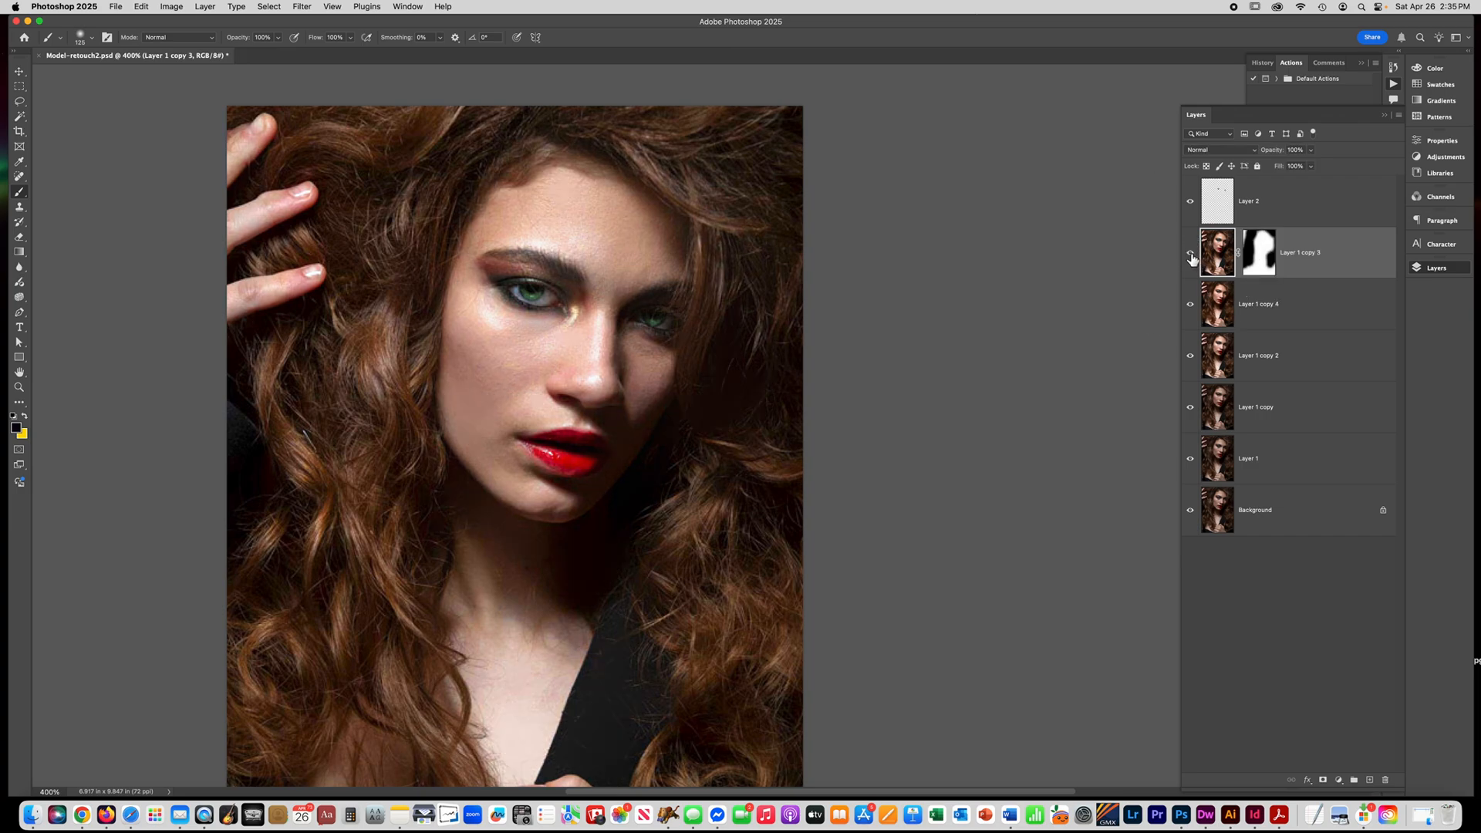
left_click(1190, 253)
left_click(1190, 254)
Duplicate Layer 1 copy 3 together with its layer mask.
left_click(19, 101)
left_click(561, 461)
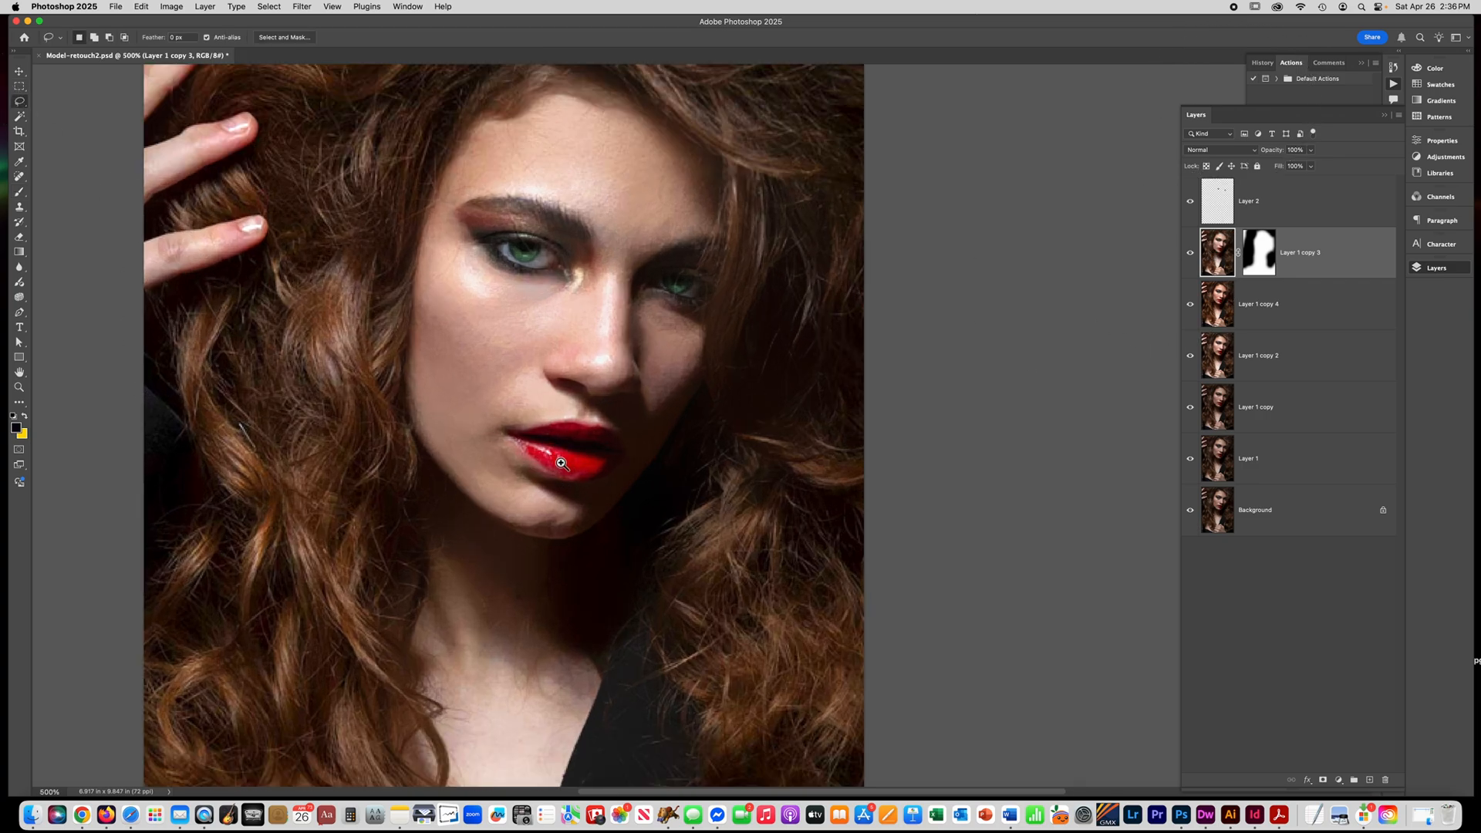
left_click(561, 460)
left_click(561, 461)
left_click(561, 463)
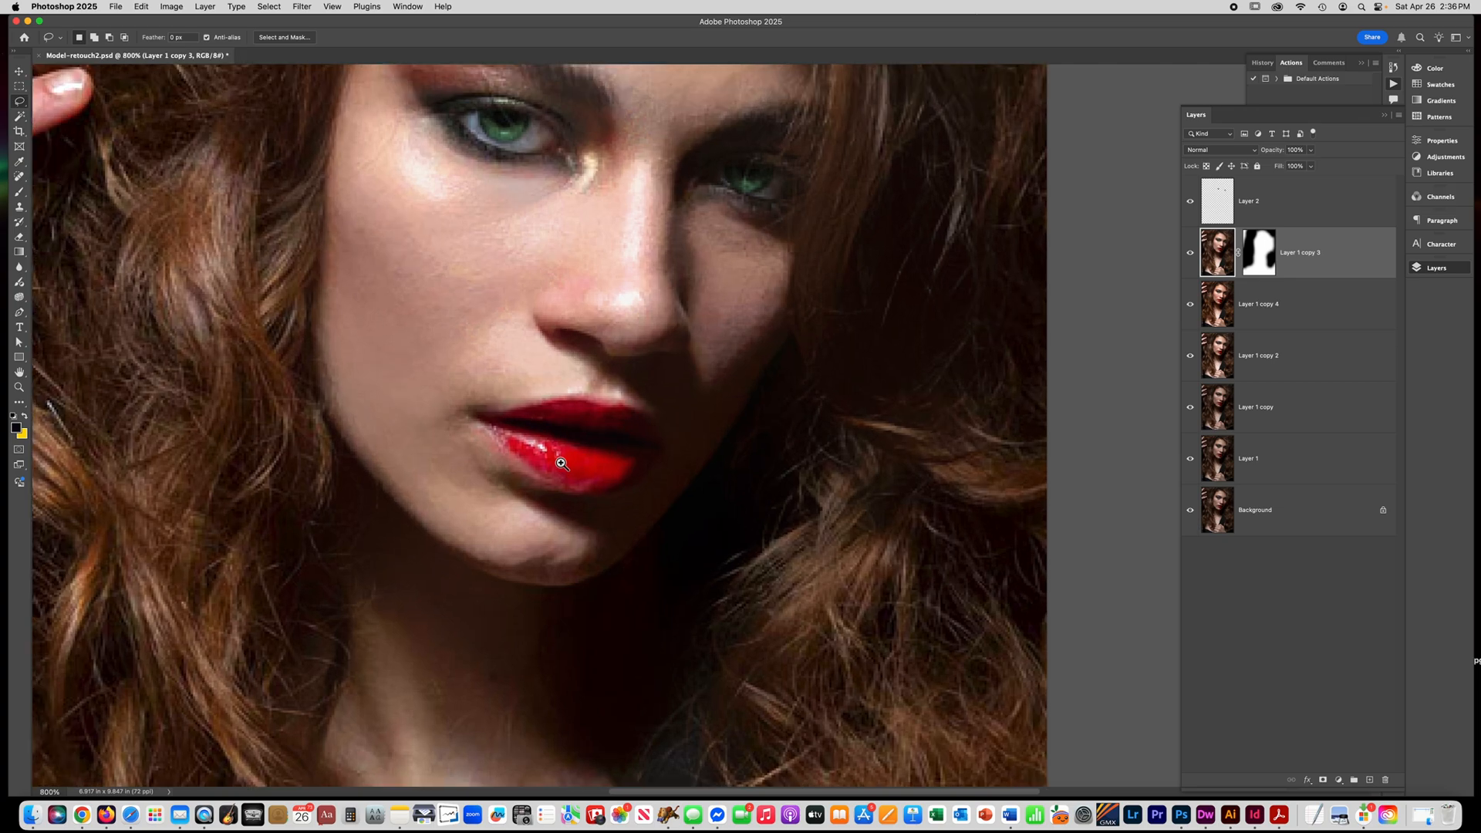
left_click(558, 462)
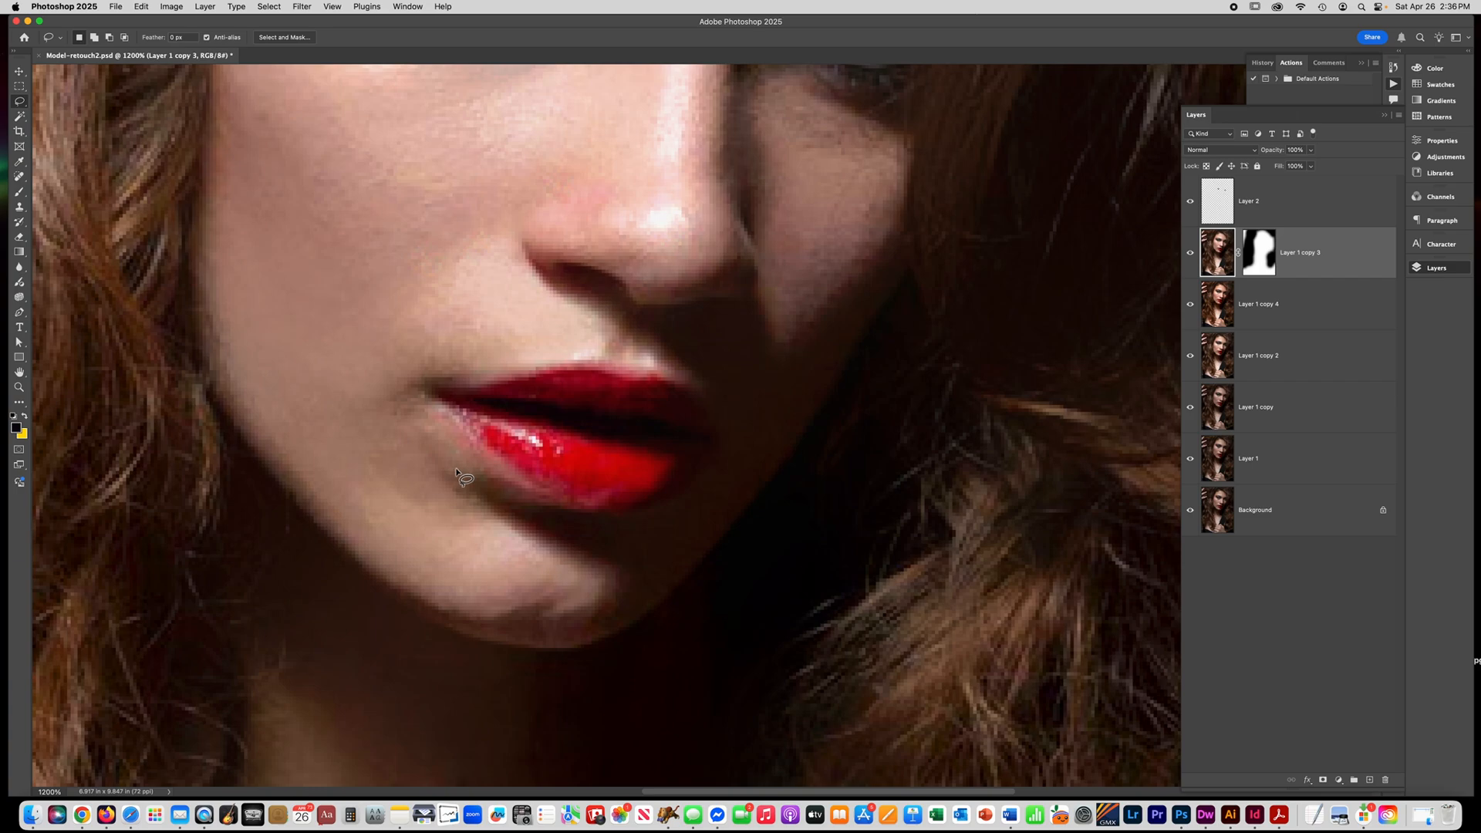
key("super+j")
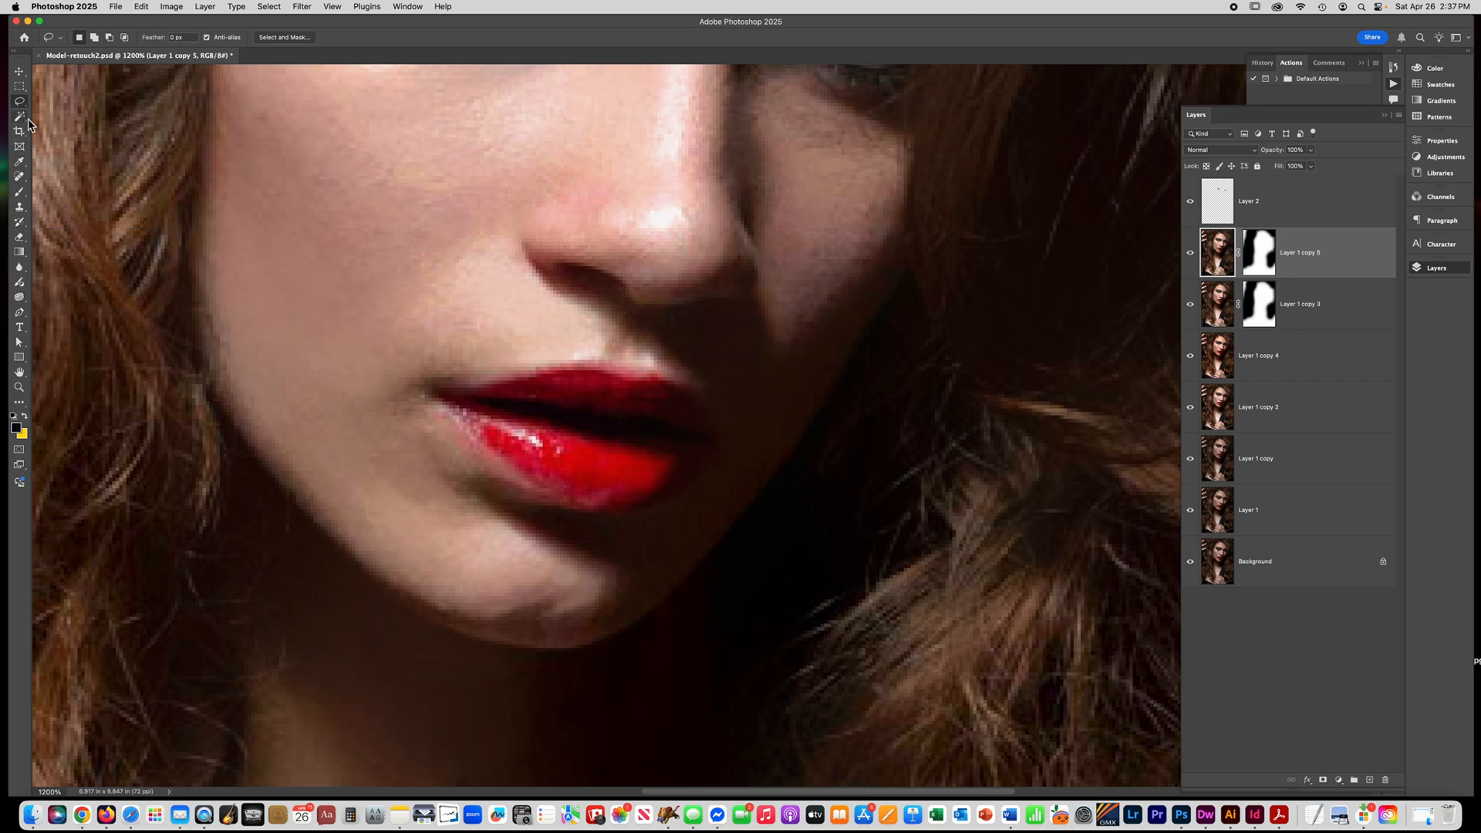
Retouch the shadowed skin beside and below the corner of the mouth with the Healing Brush, sampling clean skin nearby.
left_click(21, 178)
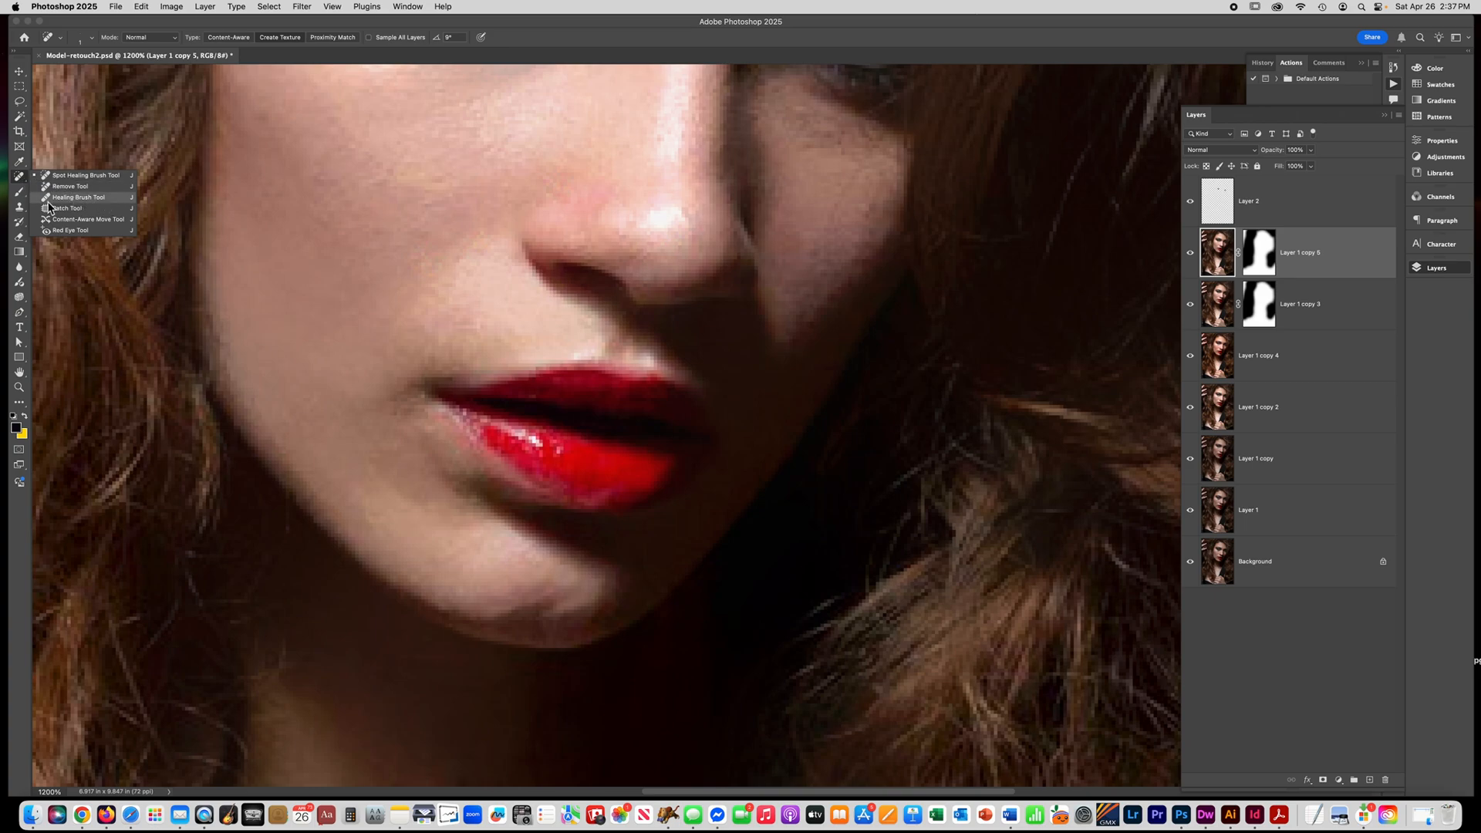
left_click(50, 198)
scroll(458, 455, "up", 1)
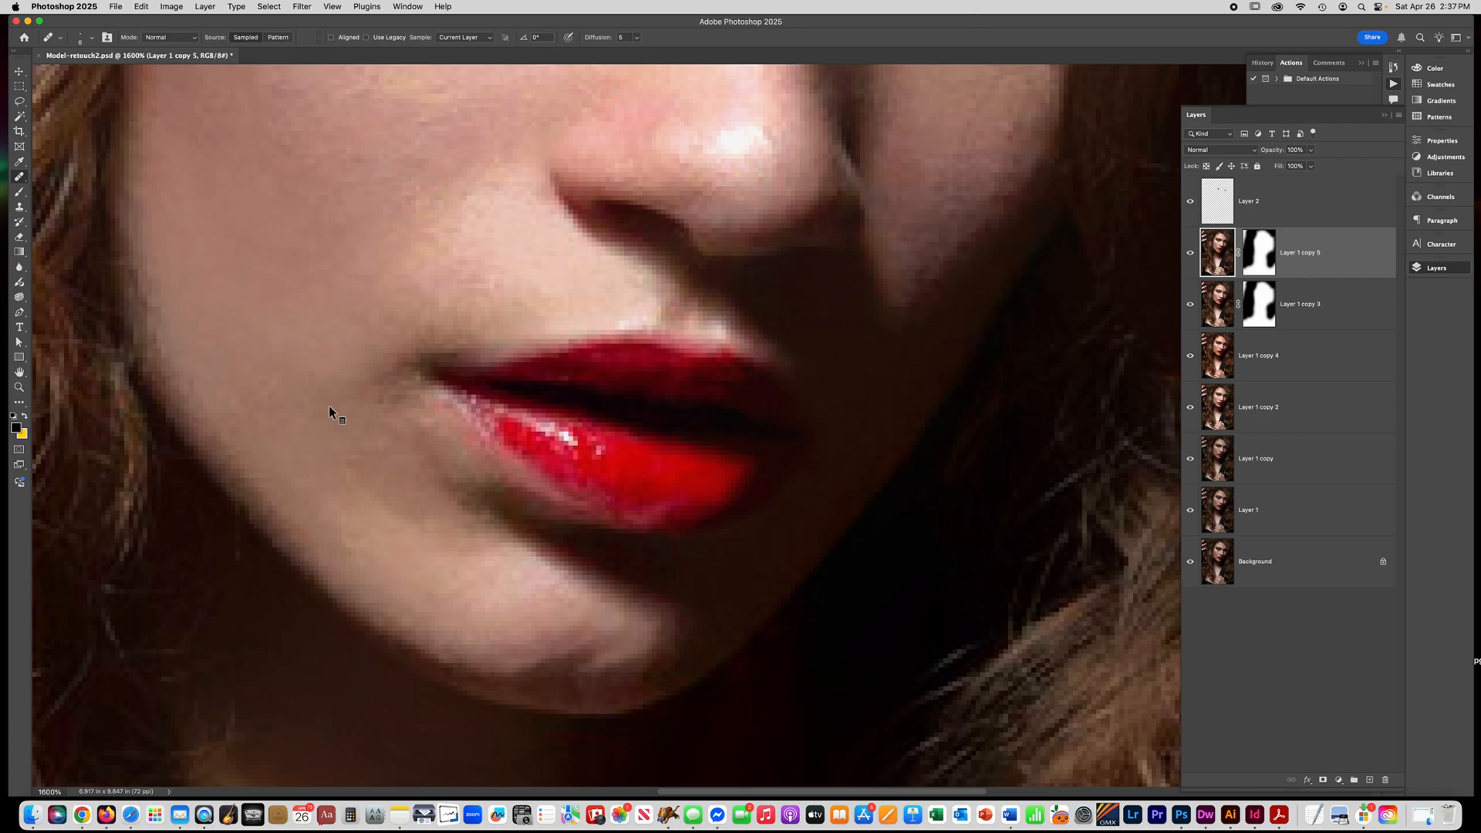
left_click(330, 407, "alt")
mouse_move(407, 403)
left_mouse_down()
mouse_move(459, 453)
mouse_move(440, 464)
left_mouse_up()
left_click(395, 521, "alt")
left_click_drag(423, 490, 423, 469)
Choose the Dodge tool and set its range to Midtones.
left_click_drag(20, 303, 67, 307)
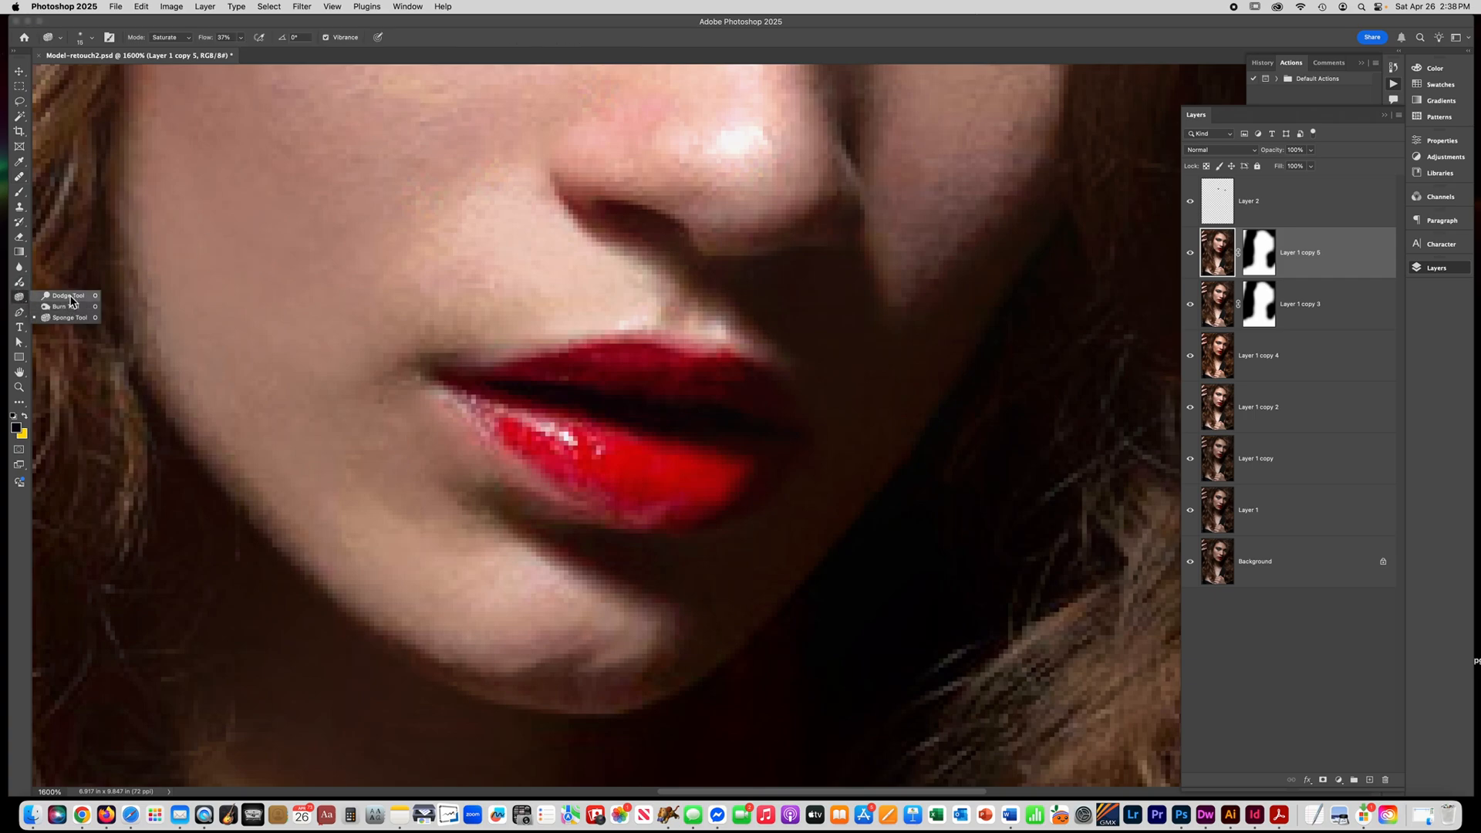
left_click(71, 298)
left_click(163, 36)
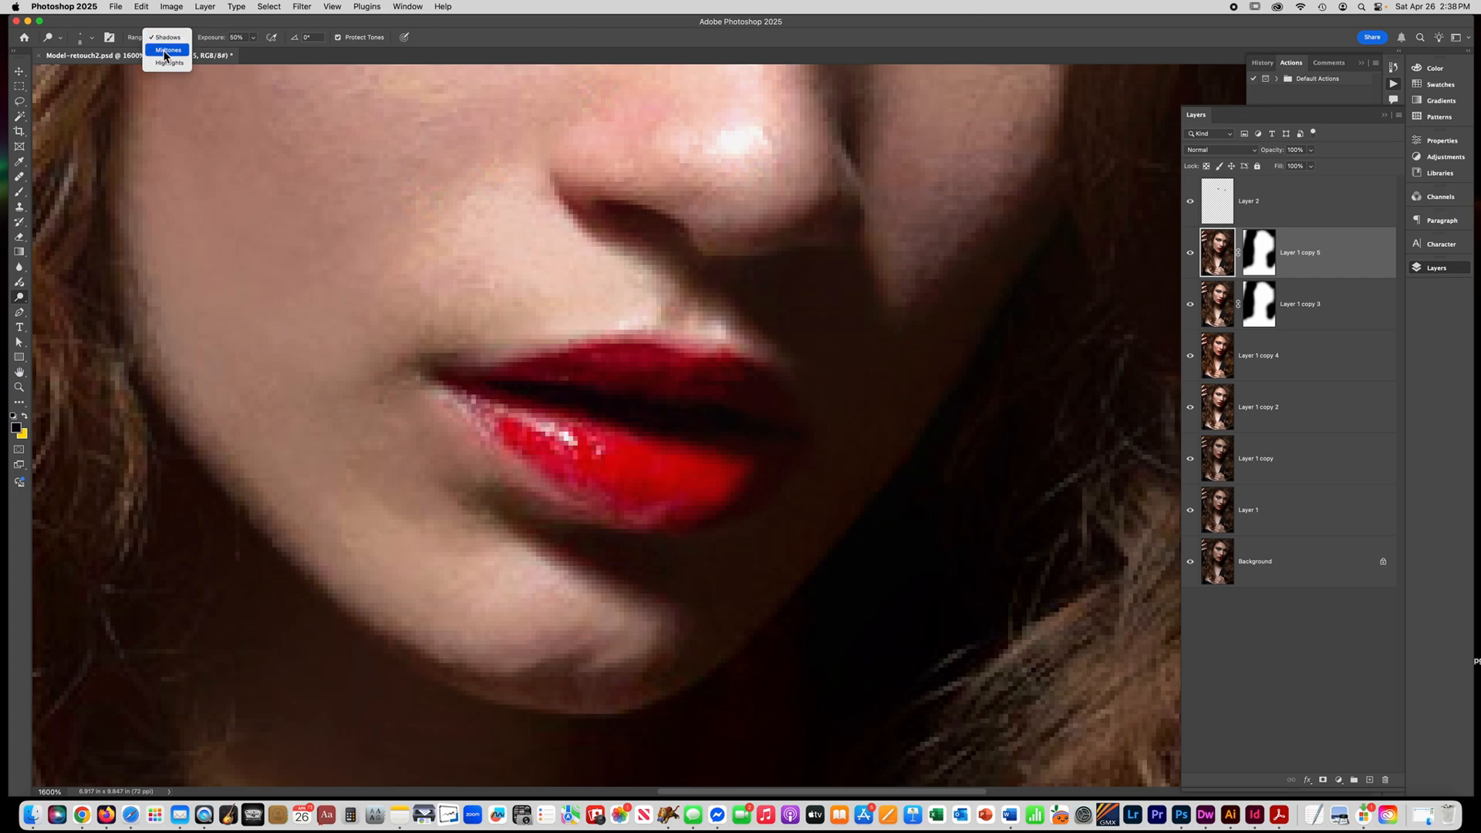
left_click(166, 50)
Try dodging the shadowed skin beside the corner of the mouth, reducing the exposure to 25% and adjusting the brush size between attempts.
left_click_drag(407, 391, 472, 482)
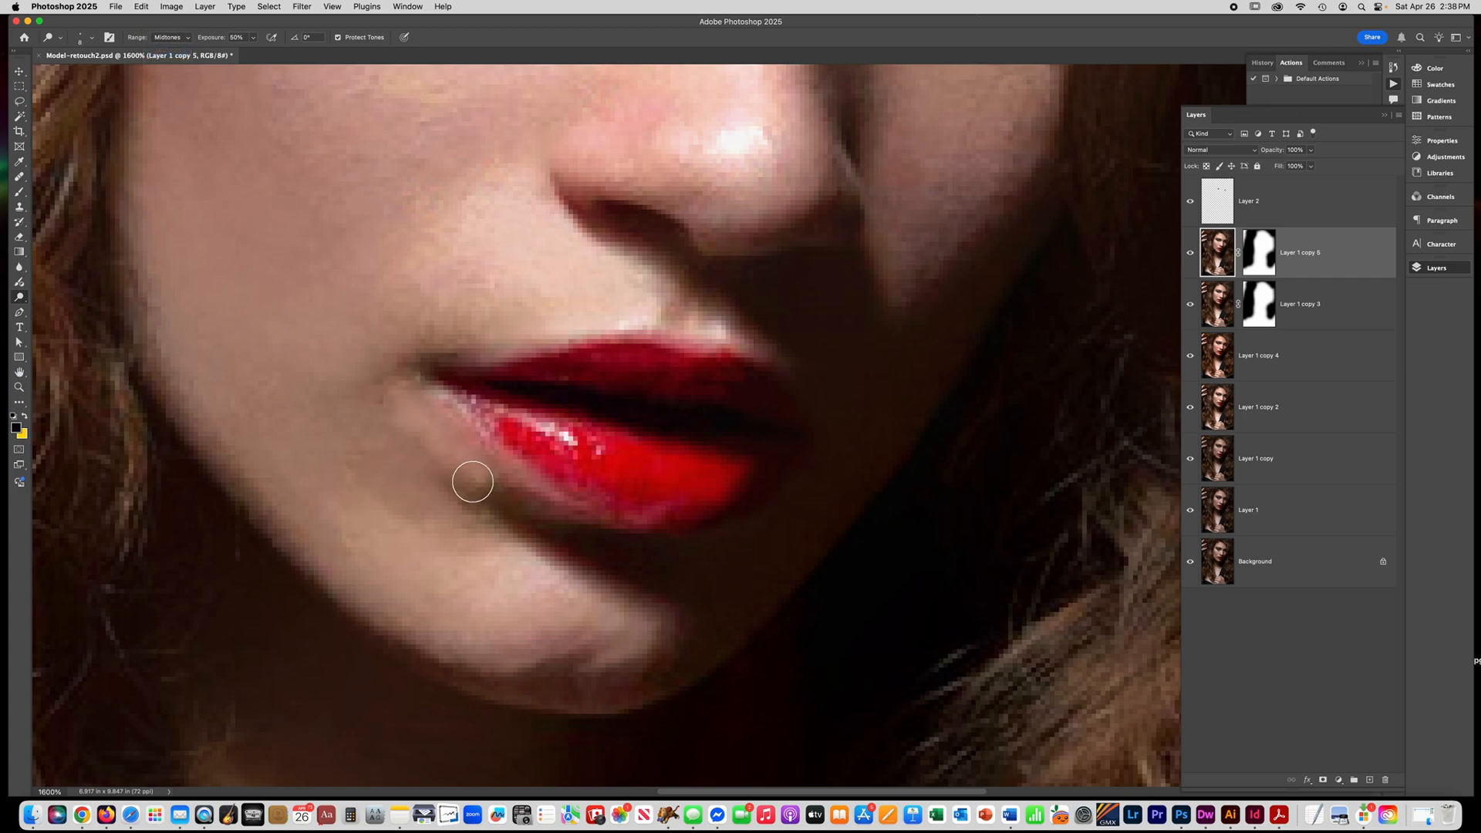
key("super+z")
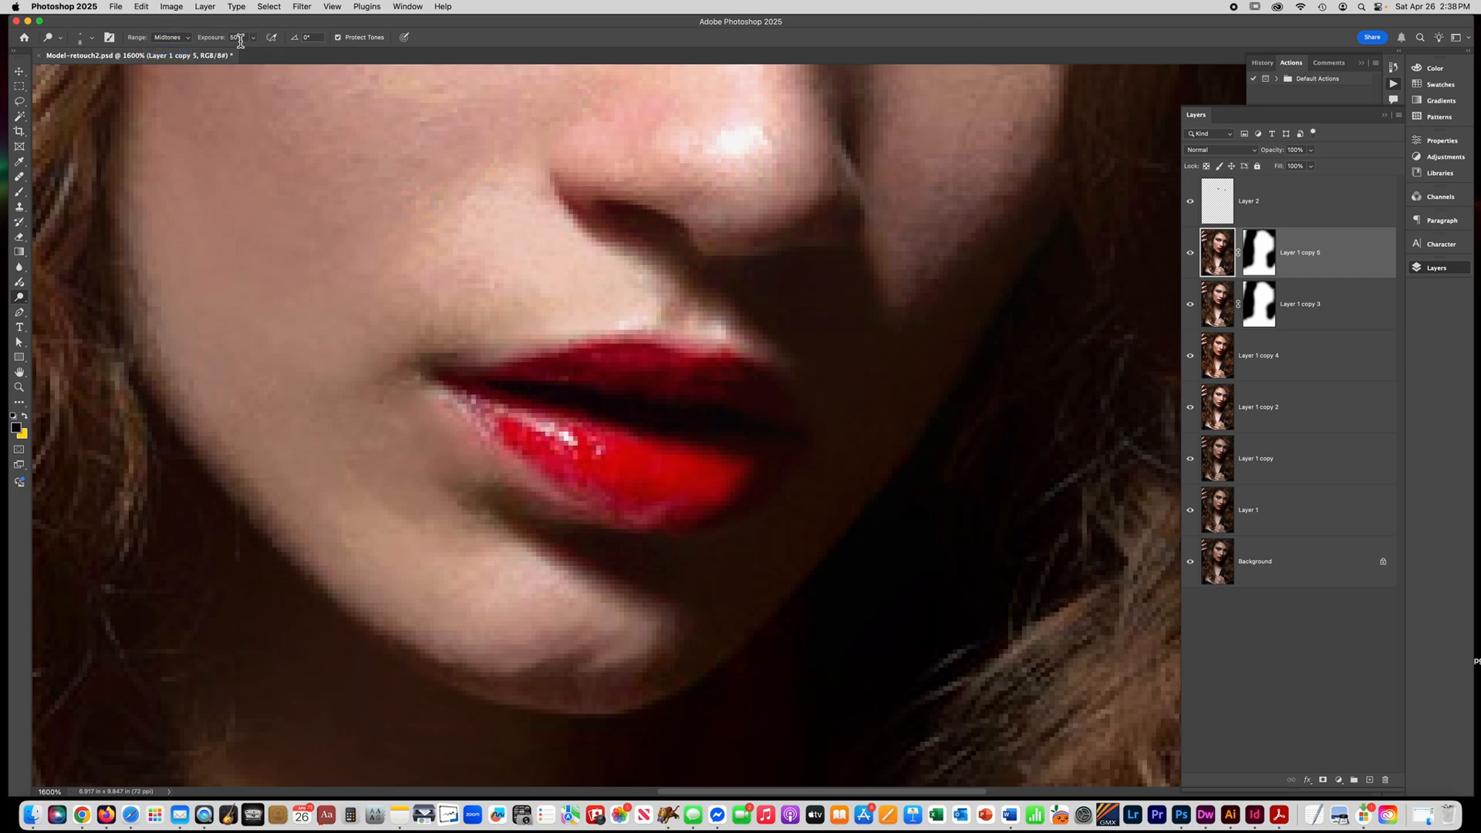
left_click(253, 39)
left_click_drag(243, 54, 242, 55)
key("bracketright")
key("bracketright")
key("bracketright")
key("bracketright")
key("bracketright")
key("bracketright")
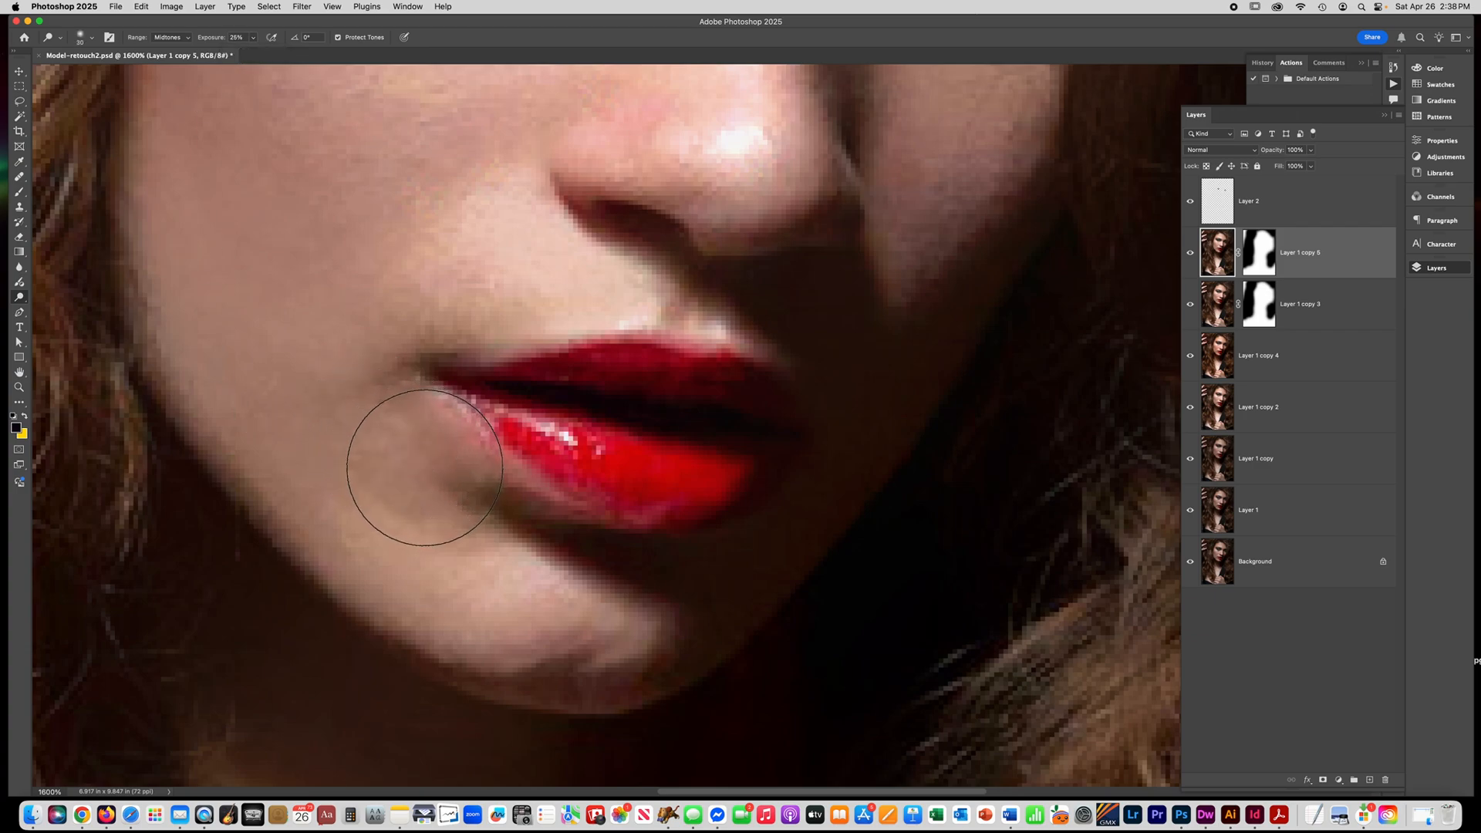
key("bracketleft")
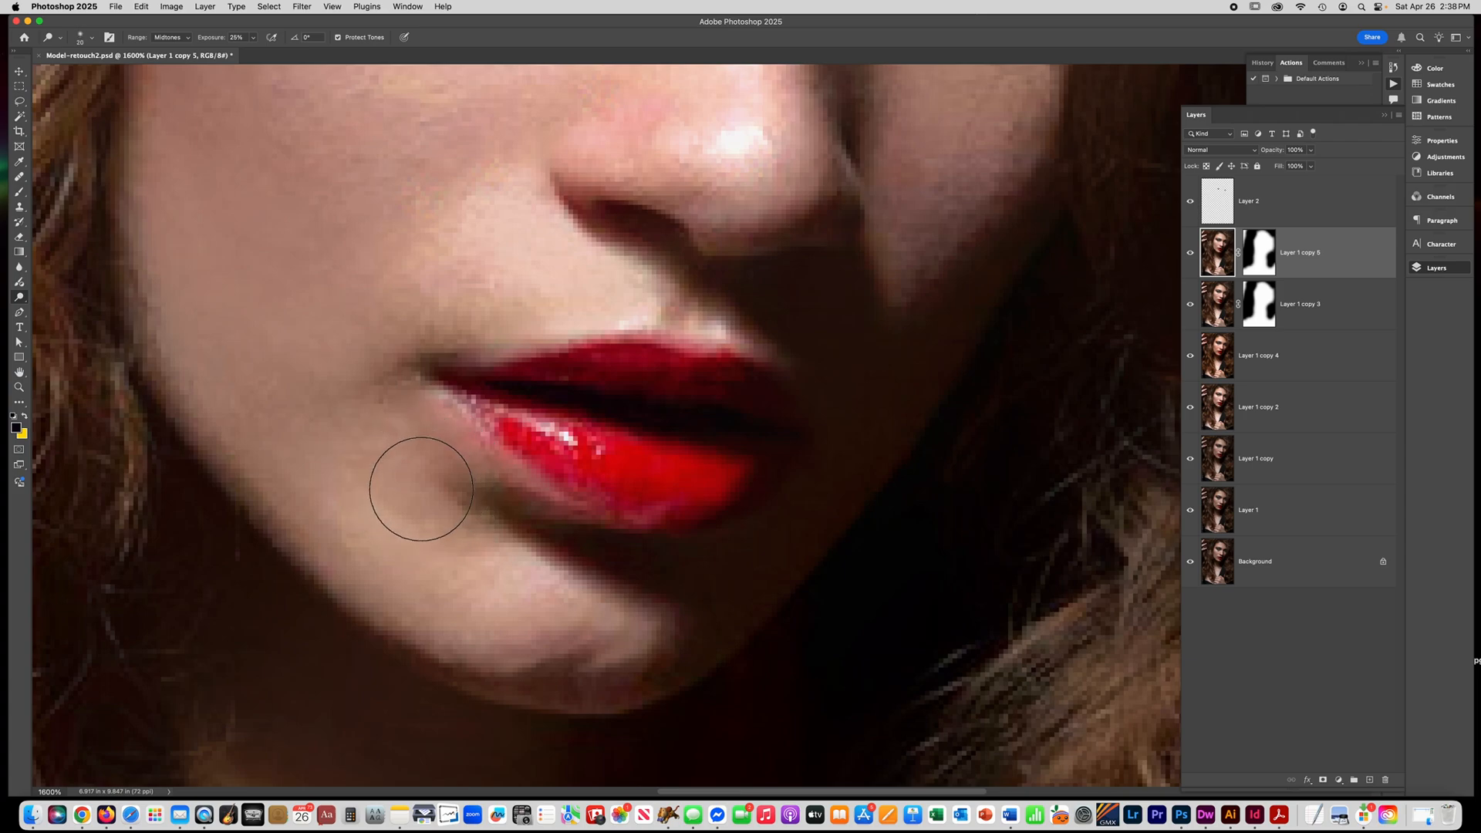
key("bracketleft")
key("bracketleft")
key("bracketleft")
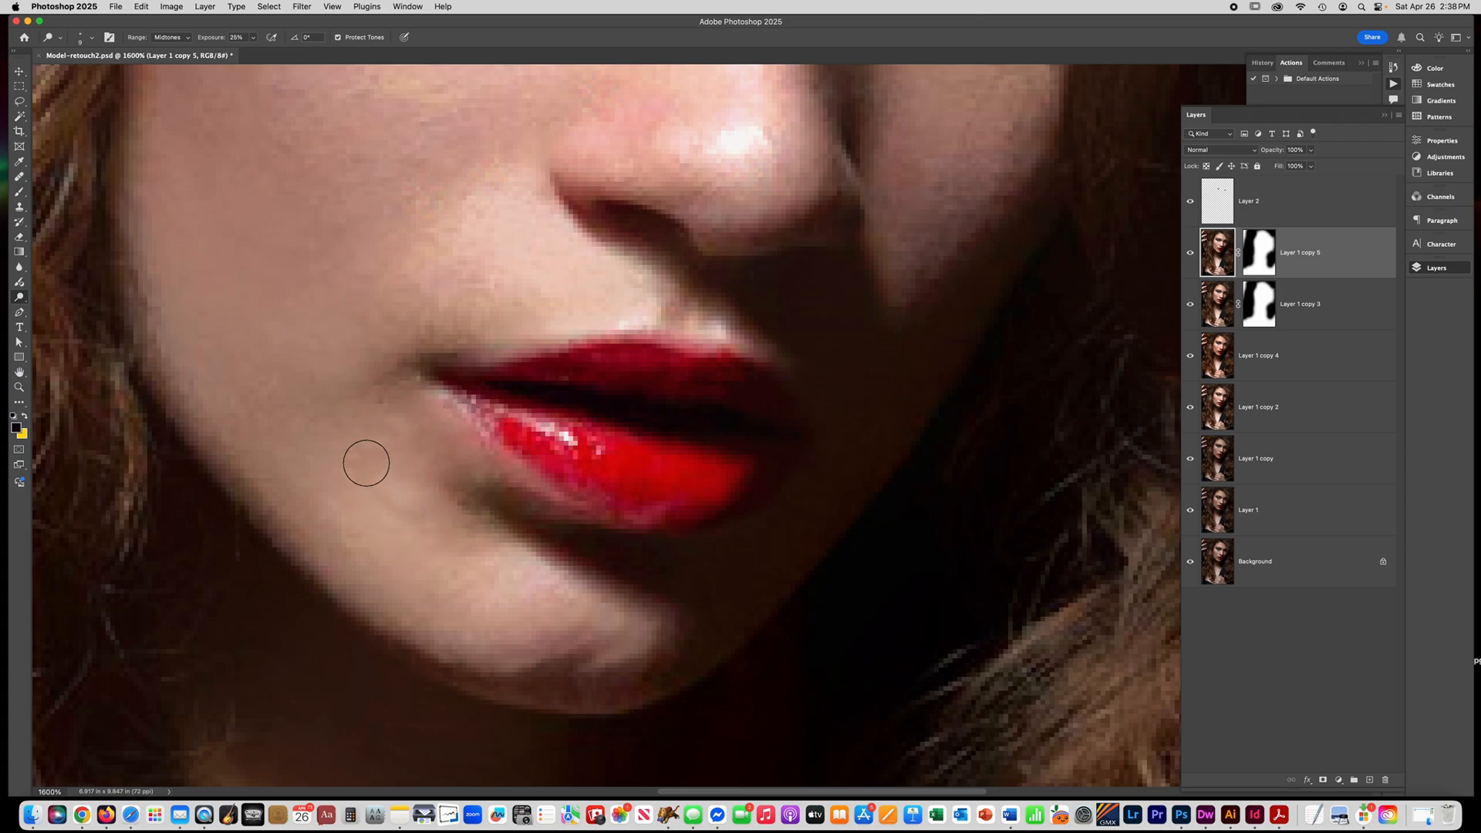
mouse_move(377, 489)
left_mouse_down()
mouse_move(381, 453)
mouse_move(393, 462)
mouse_move(352, 413)
mouse_move(413, 497)
mouse_move(327, 428)
mouse_move(340, 429)
mouse_move(328, 464)
mouse_move(391, 465)
left_mouse_up()
key("super+z")
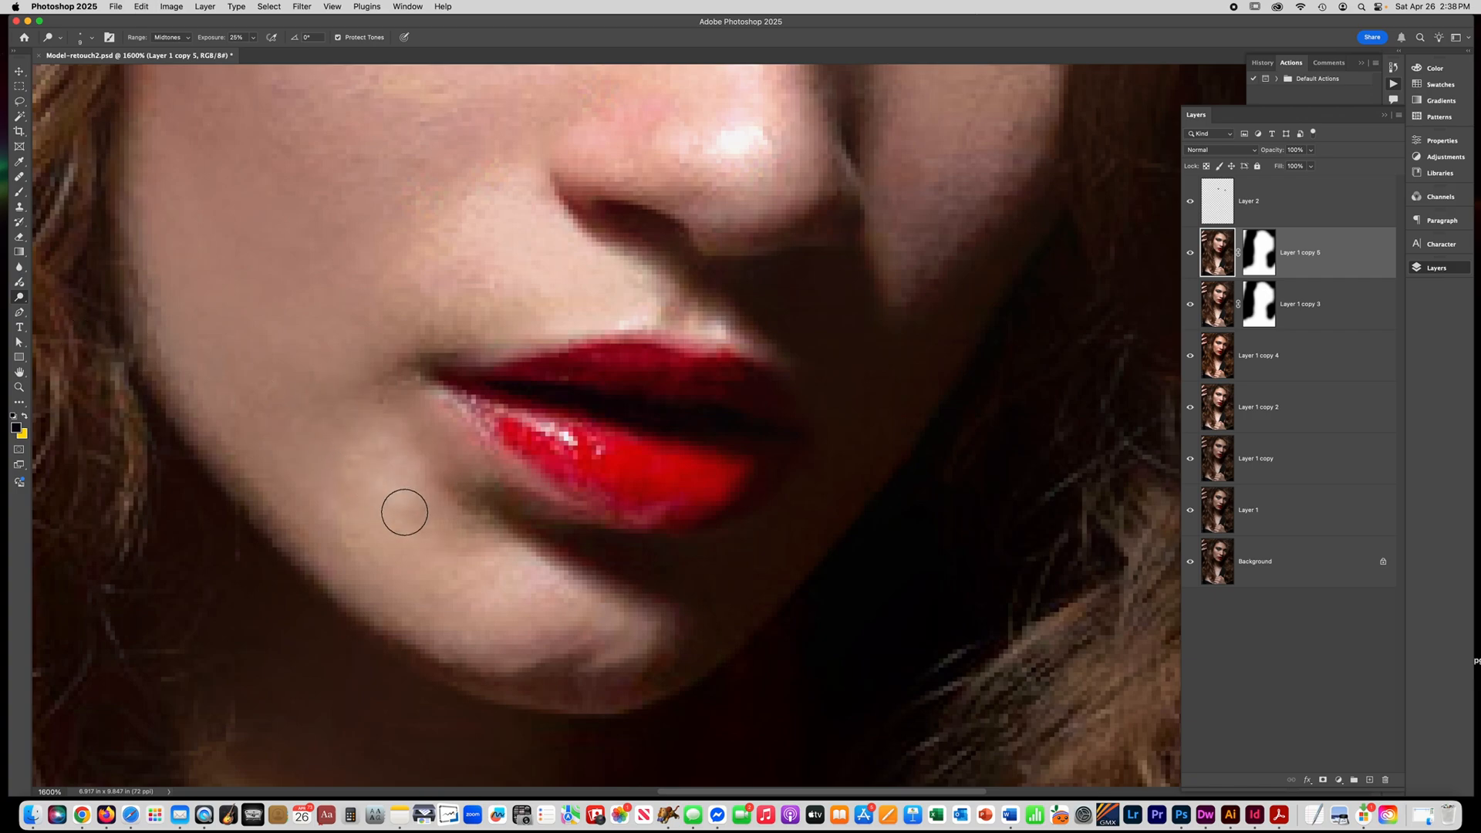
key("super+z")
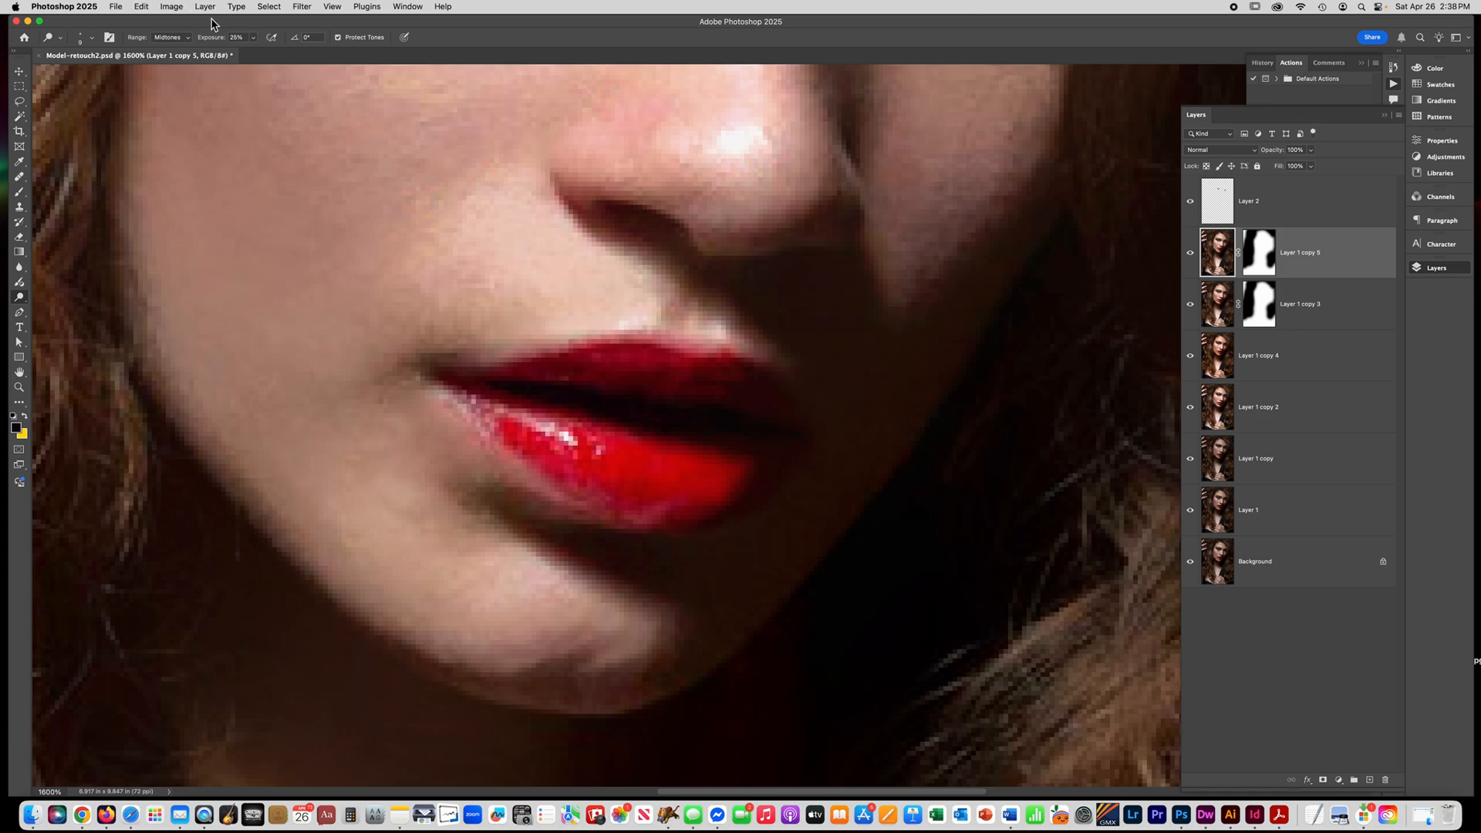
Lower the Dodge exposure to 13%, enlarge the brush and lighten the skin beside the corner of the mouth.
left_click(253, 38)
key("bracketright")
key("bracketright")
left_click(314, 435, "ctrl+alt+super")
Examine the retouched mouth area in the context of the whole portrait.
key("super+minus")
key("super+minus")
key("super+minus")
key("super+minus")
key("super+minus")
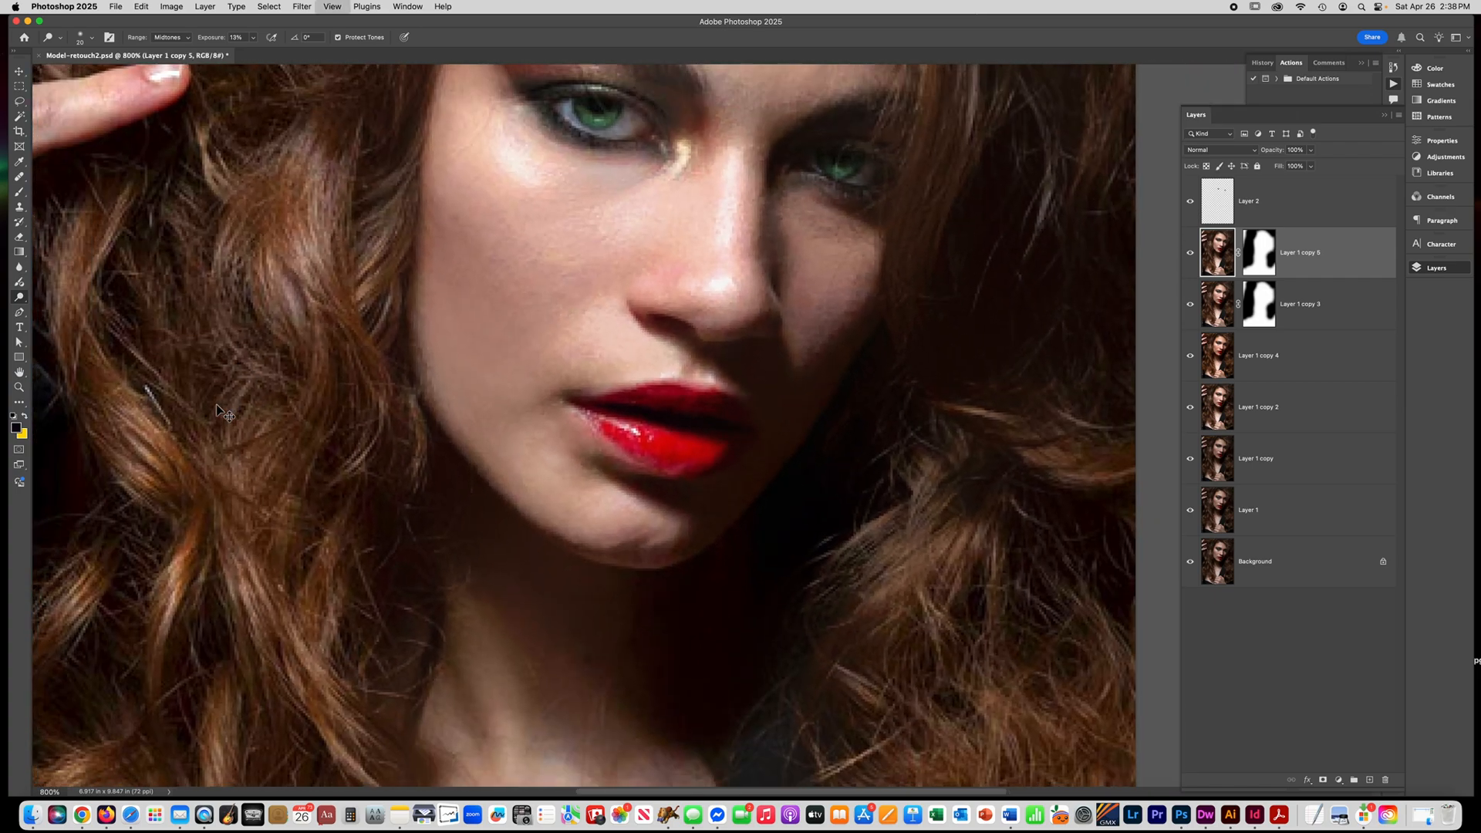
key("super+minus")
key("super+minus")
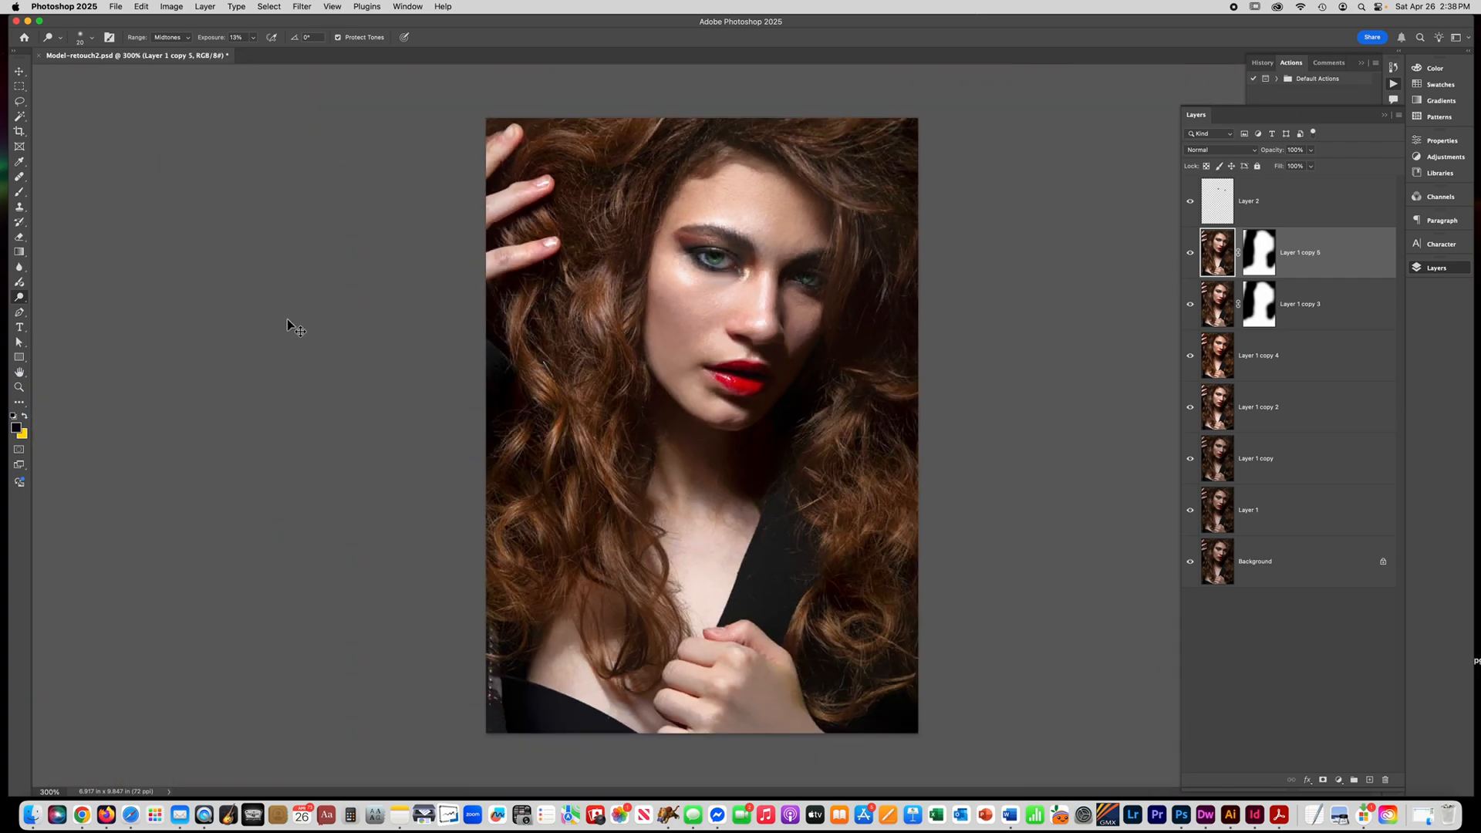
key("super+plus")
scroll(292, 323, "right", 5)
scroll(221, 327, "up", 3)
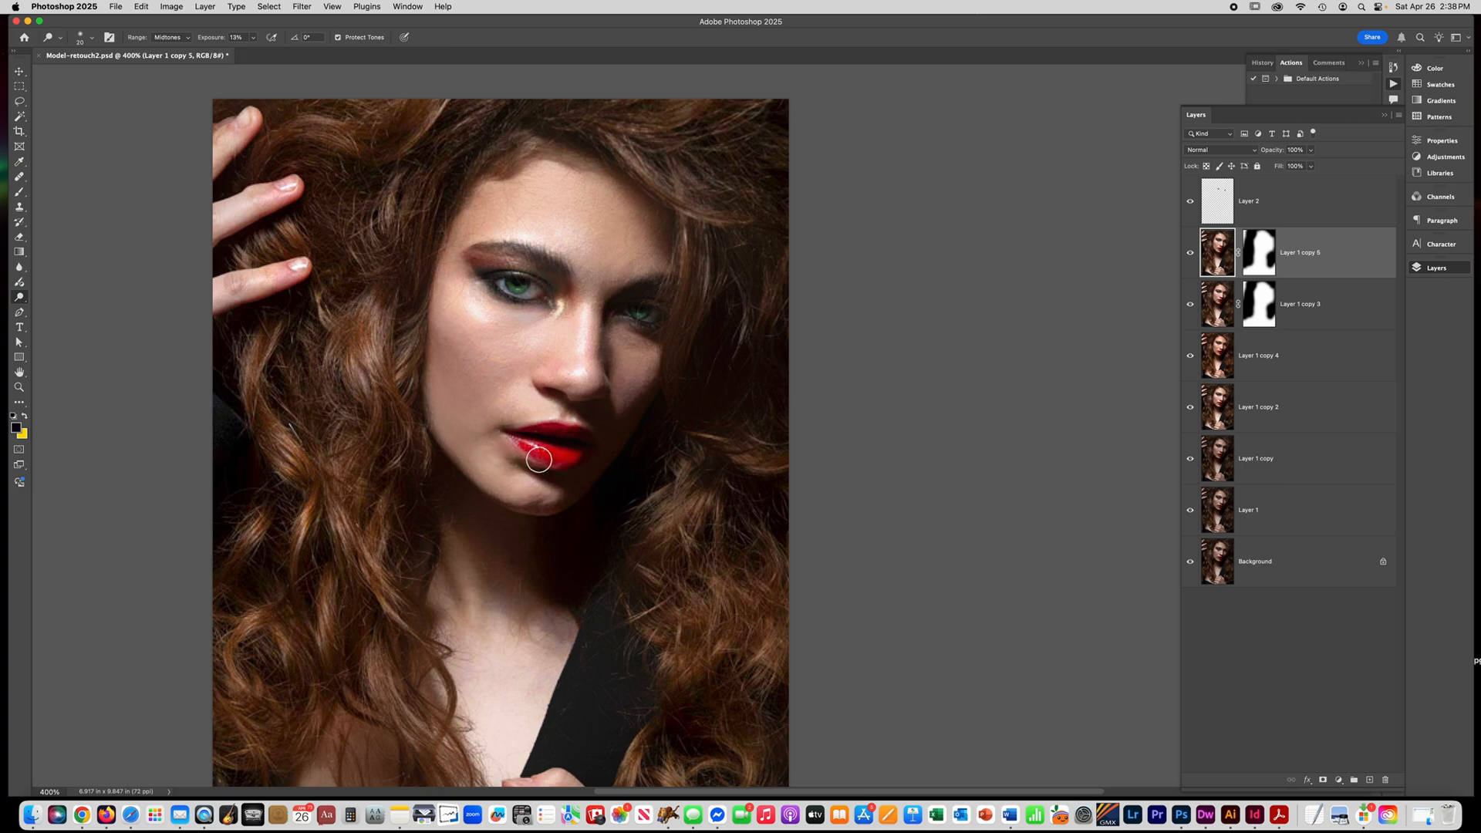
Outline both lips closely with a freehand Lasso selection.
left_click(20, 101)
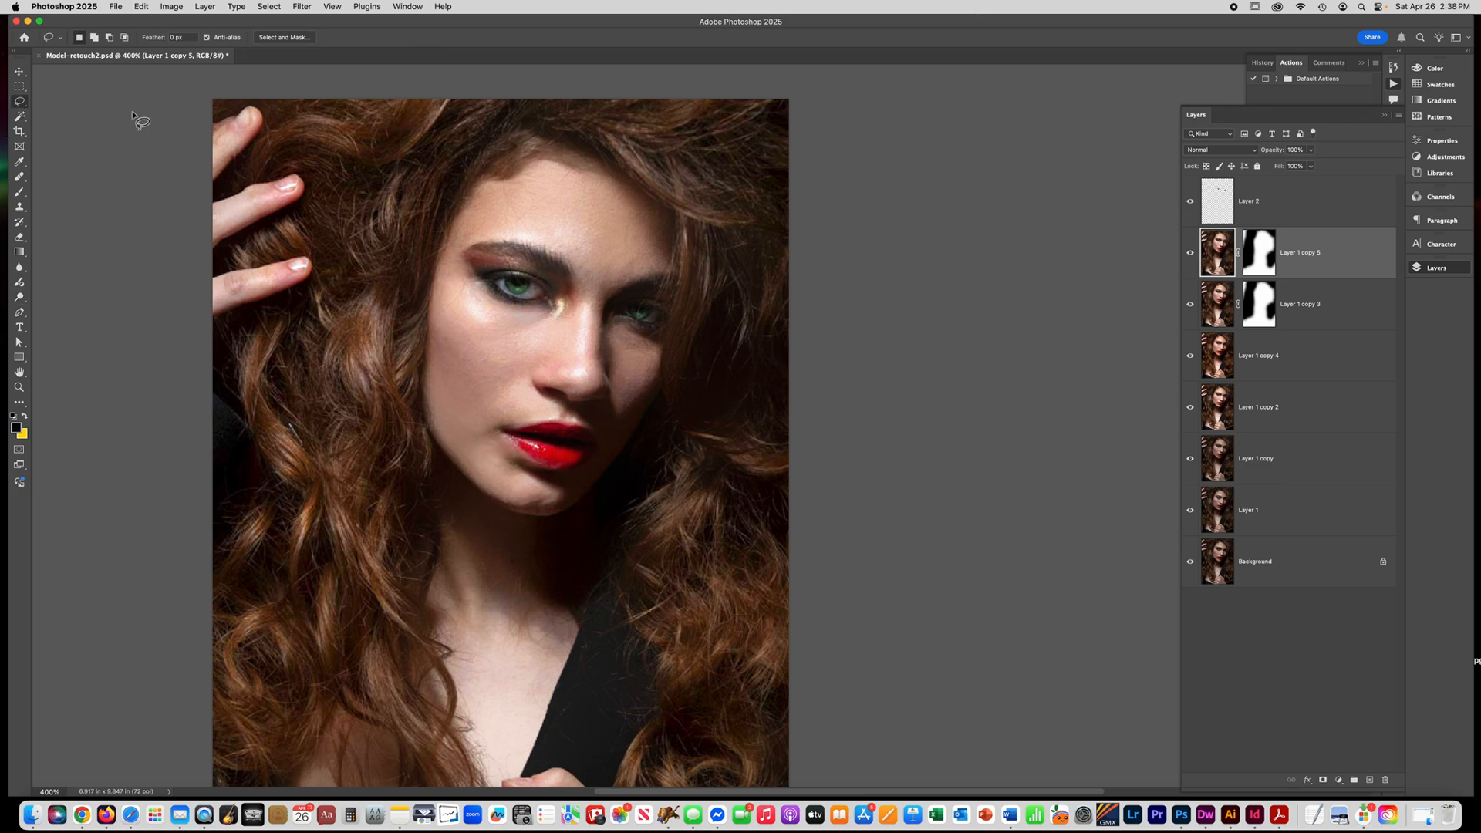
left_click(584, 470, "super+space")
left_click(555, 450, "super+space")
left_click(556, 450, "super+space")
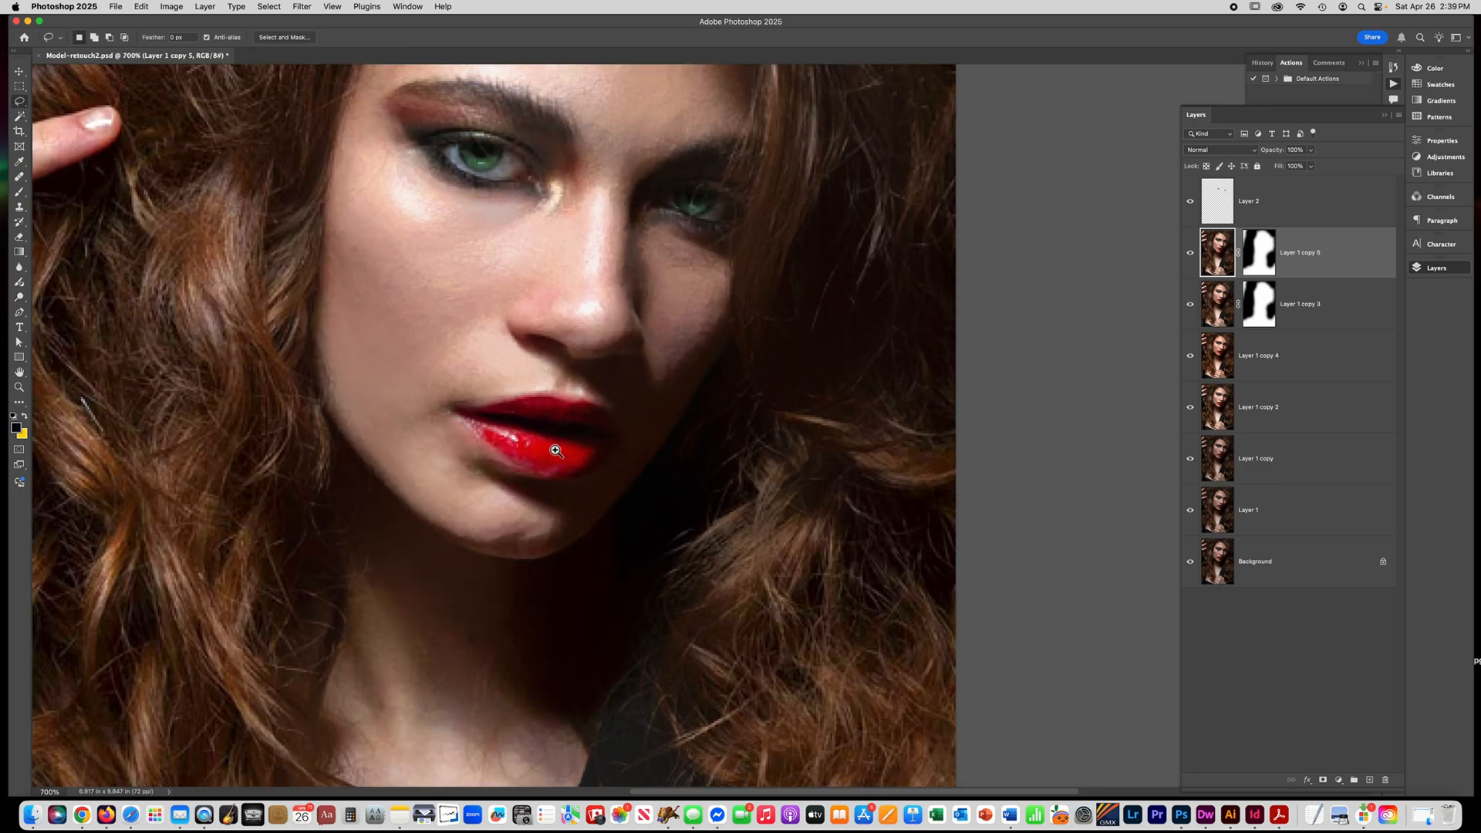
left_click(556, 450, "super+space")
left_click(505, 441, "super+space")
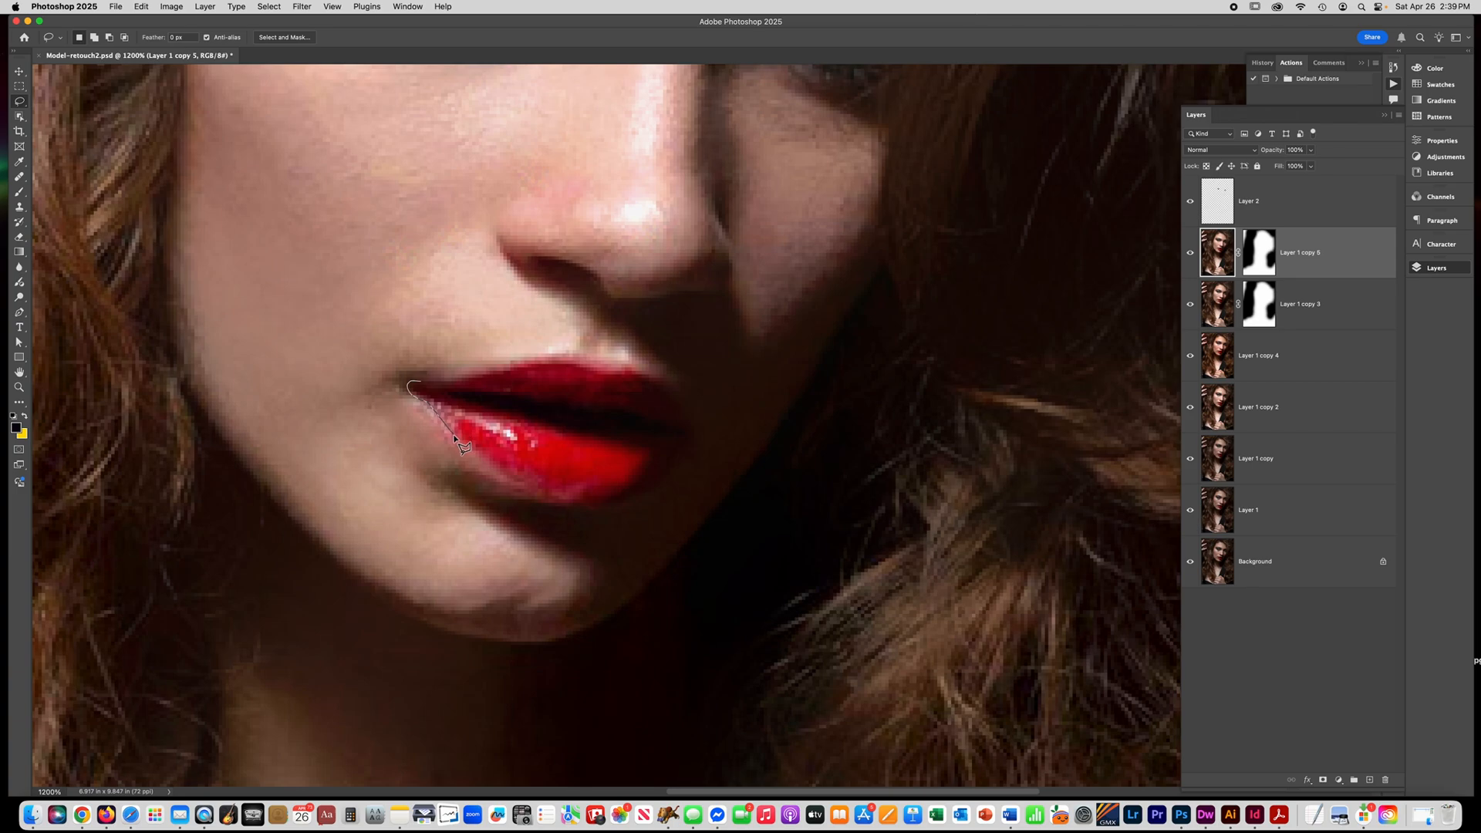
mouse_move(487, 467)
left_mouse_down()
mouse_move(628, 502)
mouse_move(672, 461)
mouse_move(687, 420)
mouse_move(680, 395)
mouse_move(596, 374)
mouse_move(452, 394)
mouse_move(410, 383)
left_mouse_up()
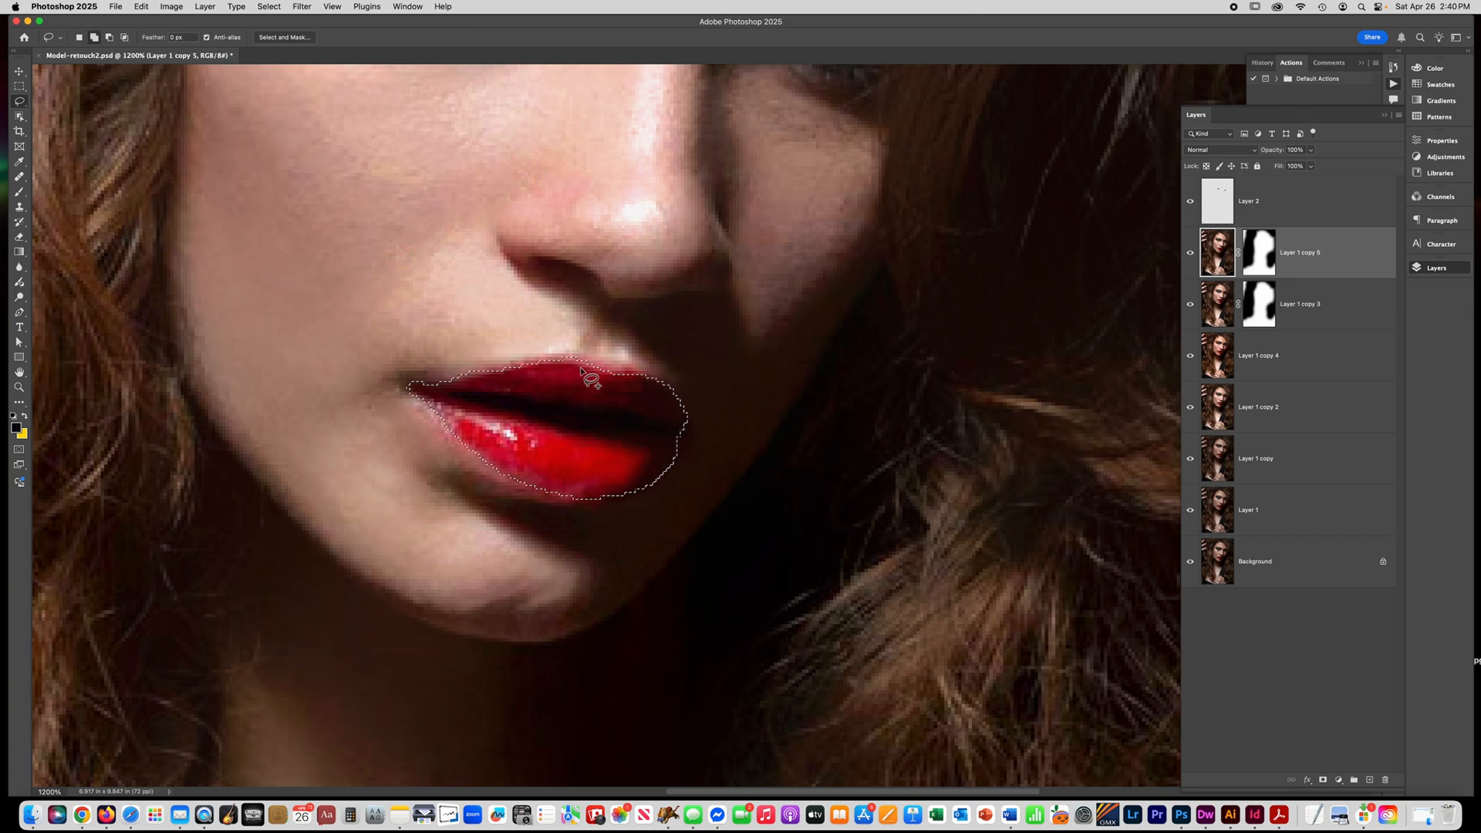
Add the missed upper-lip edges to the selection and copy the selected lips to a new layer.
key("shift")
left_click_drag(564, 359, 477, 387)
left_click_drag(601, 380, 665, 407)
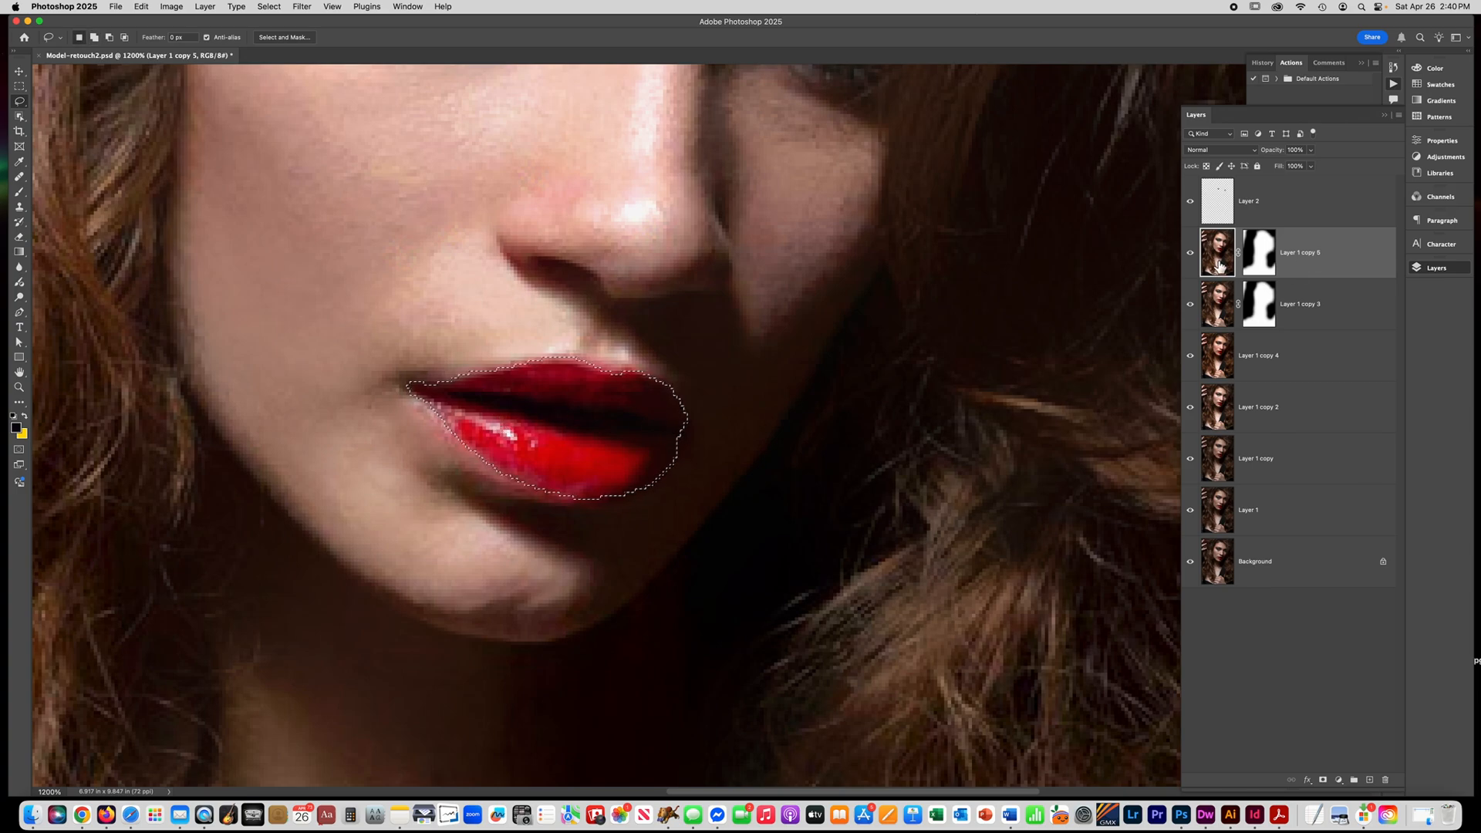
key("super+j")
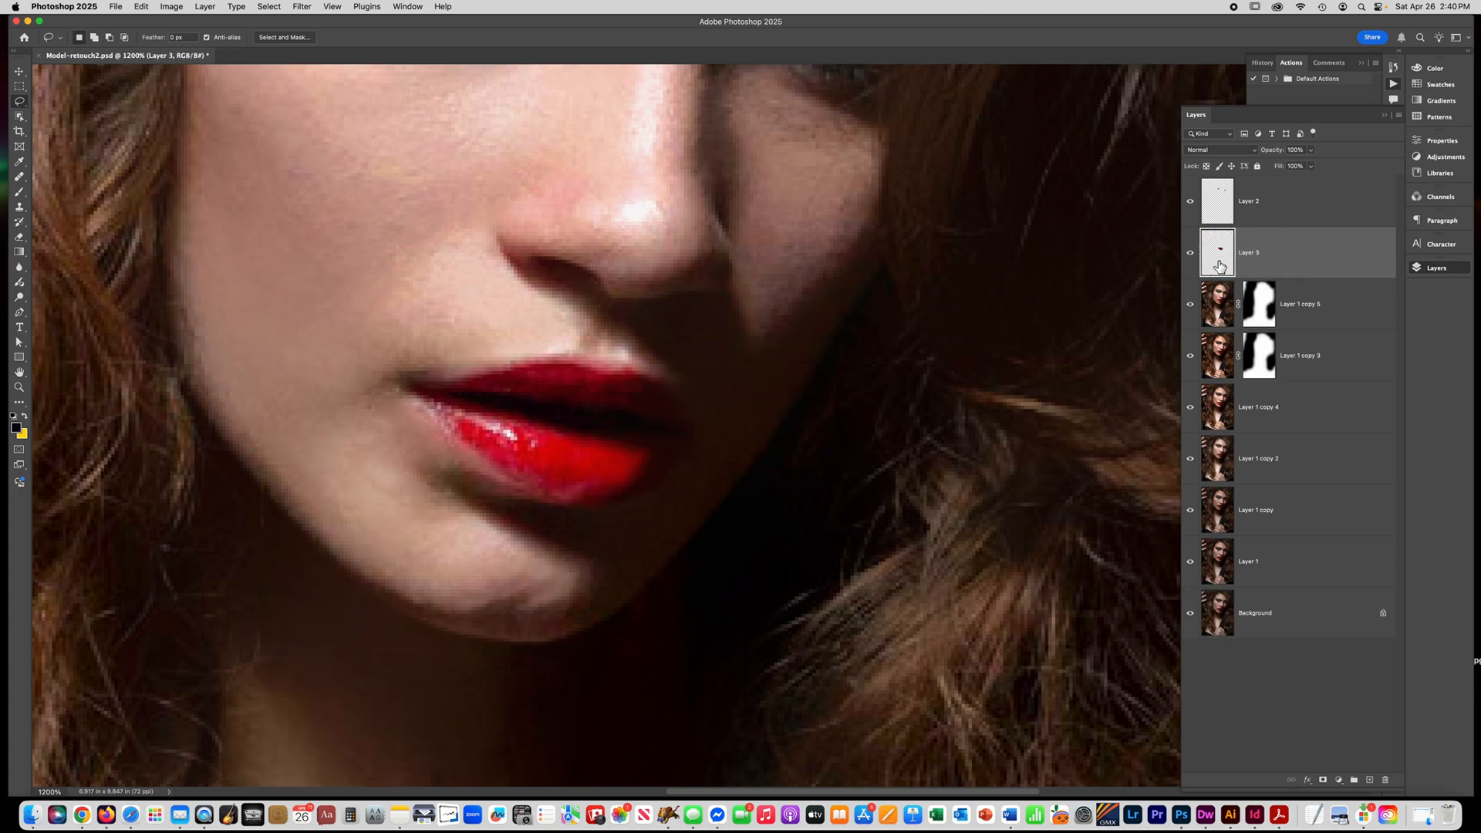
Shift the hue of the lips layer from red to magenta pink with Hue/Saturation.
key("super+minus")
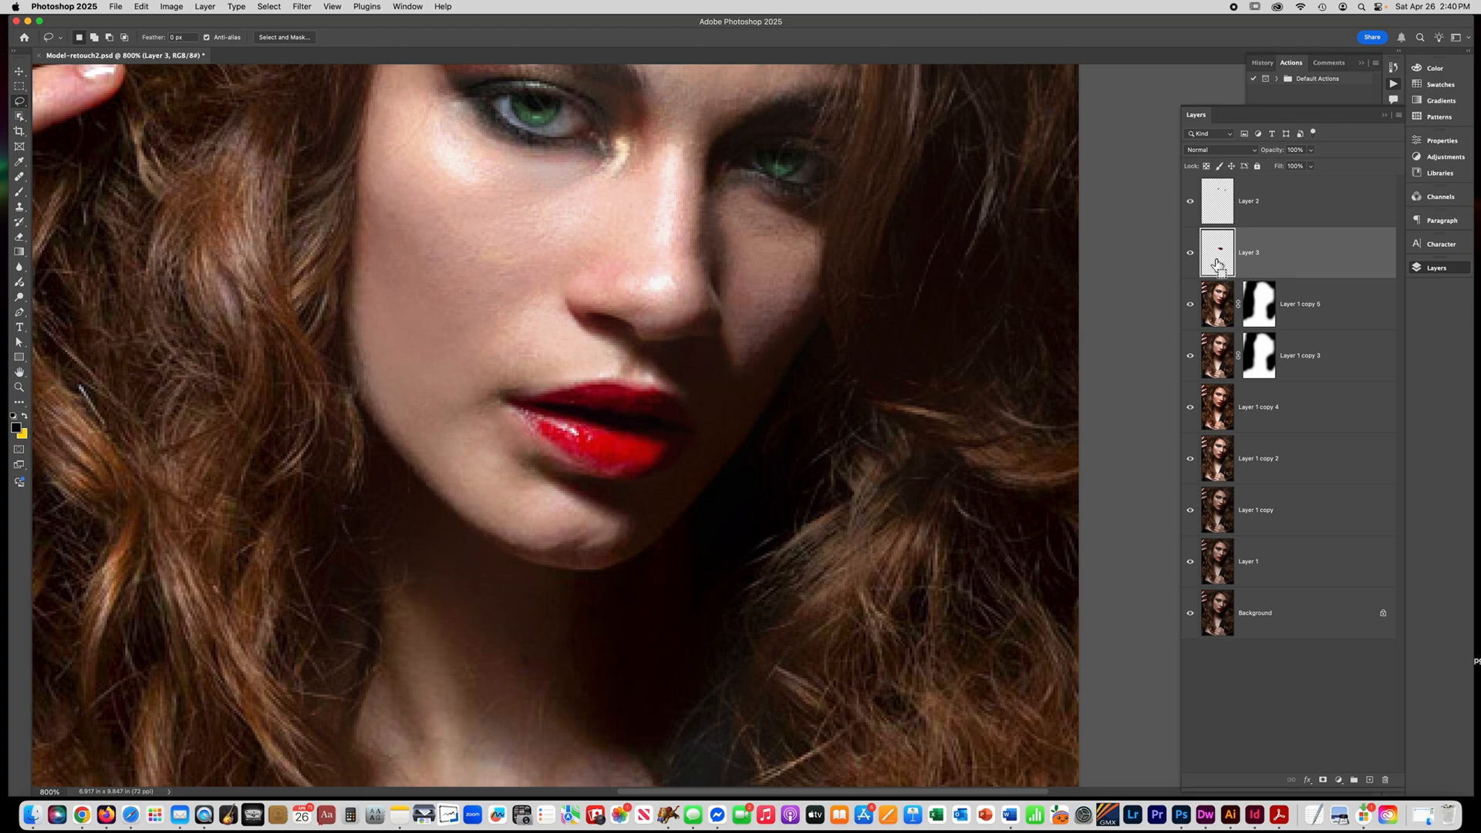
key("super+minus")
key("super+u")
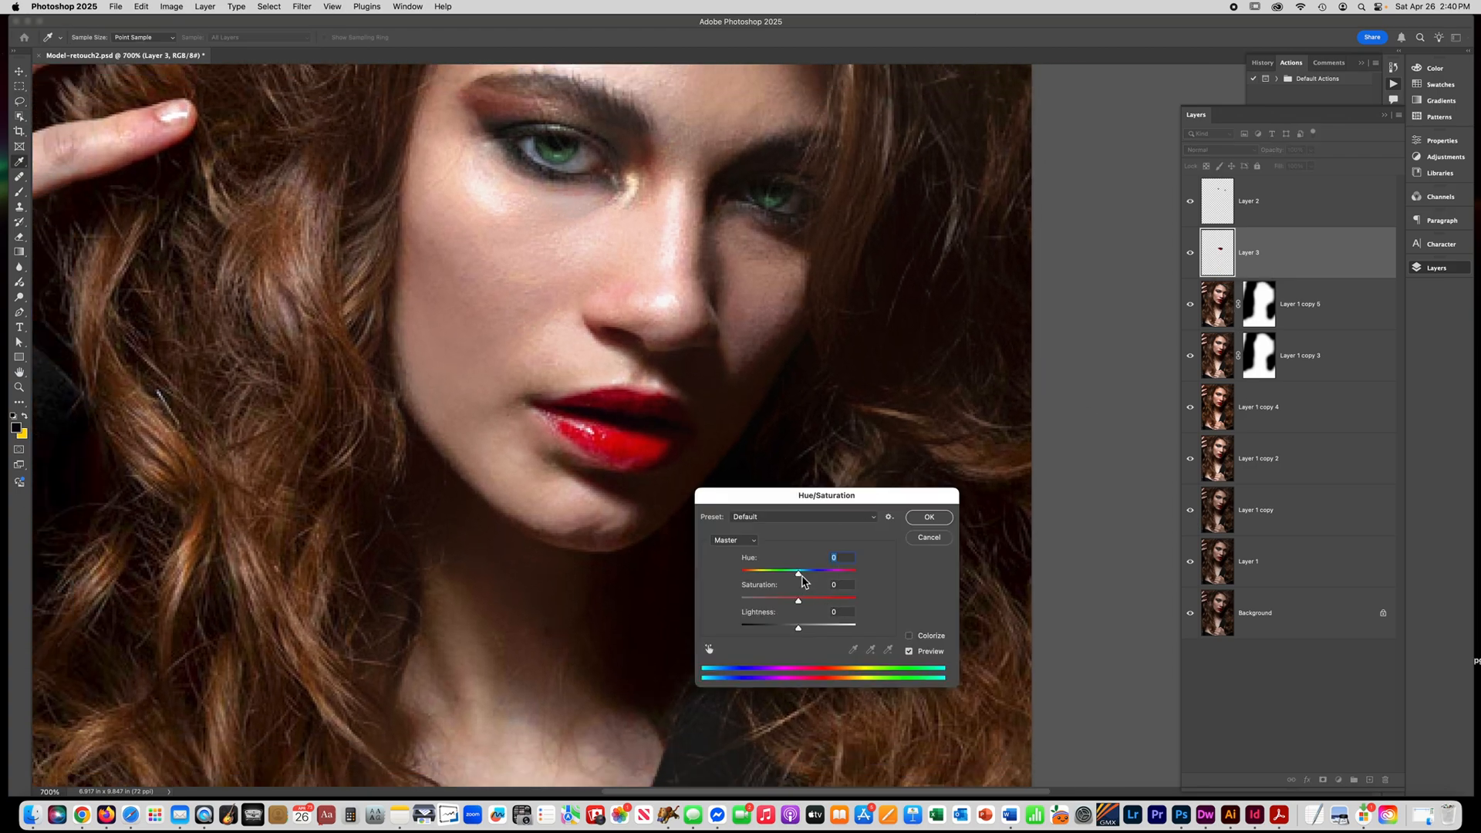
left_click_drag(802, 580, 794, 581)
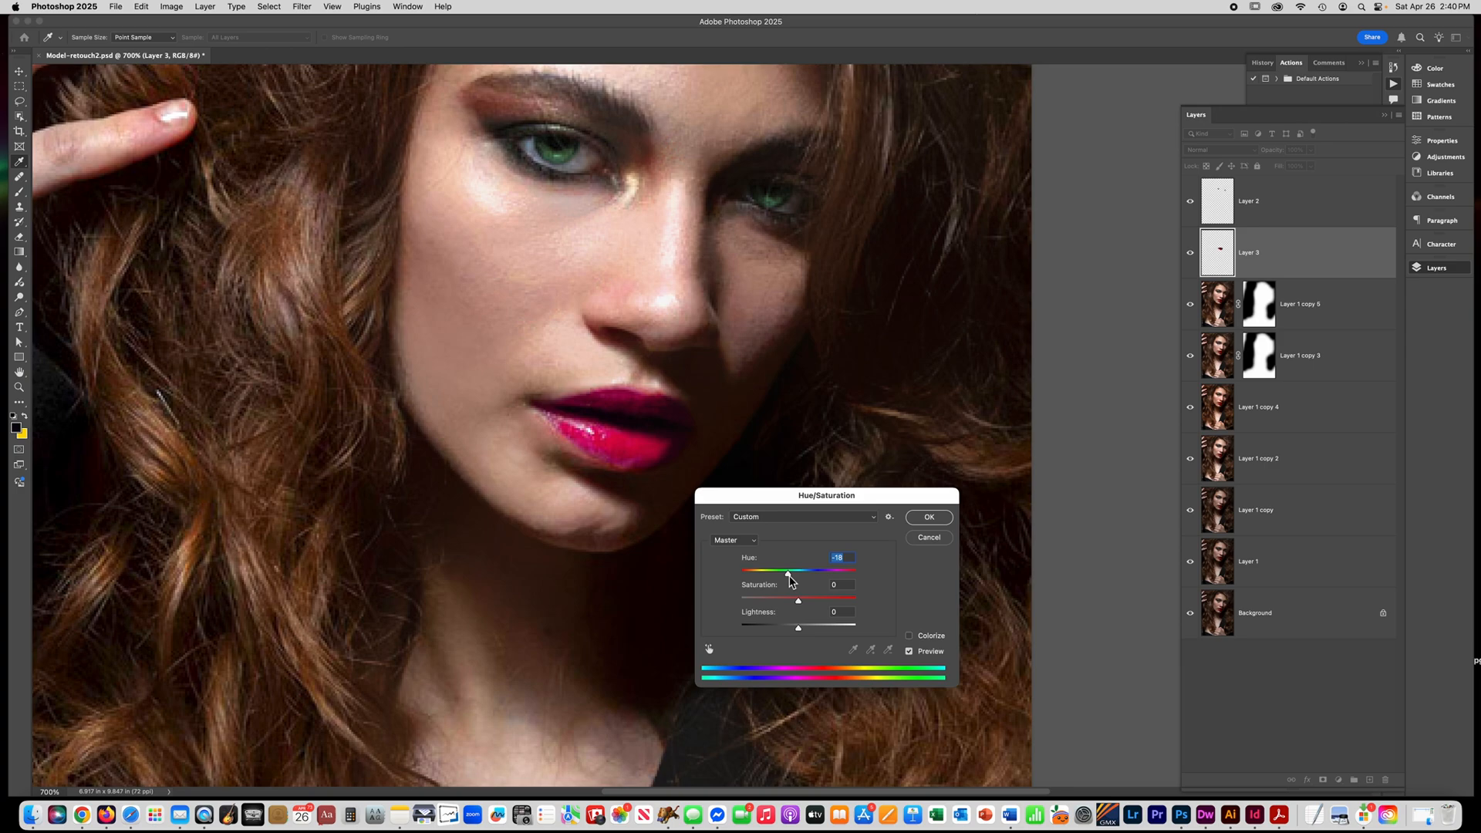
left_click_drag(789, 580, 787, 580)
left_click(929, 517)
key("l")
key("super+minus")
key("super+minus")
key("super+minus")
key("super+minus")
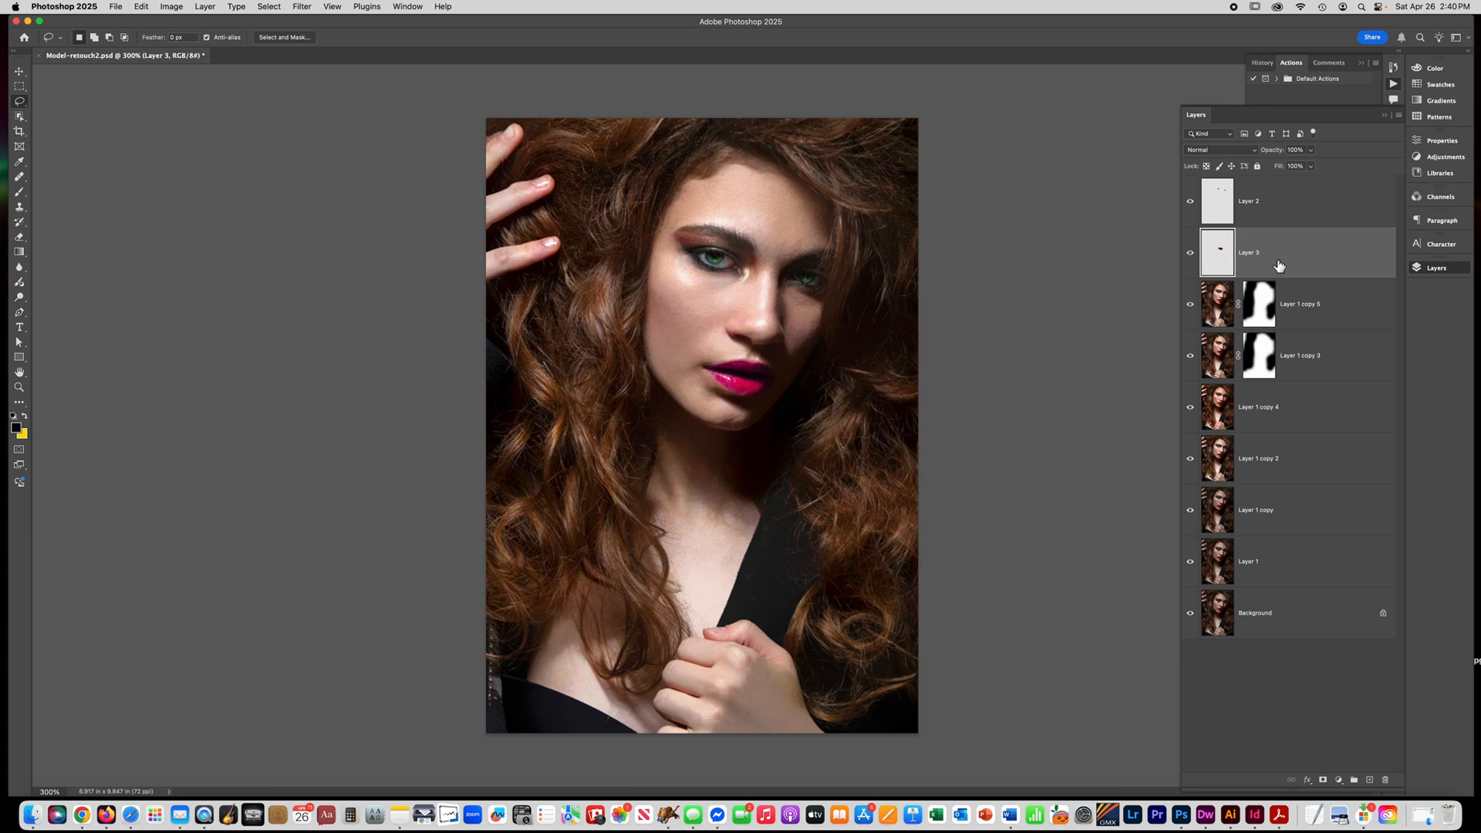
Group all layers from Layer 2 down to Layer 1, leaving the Background outside the group.
left_click(1285, 215)
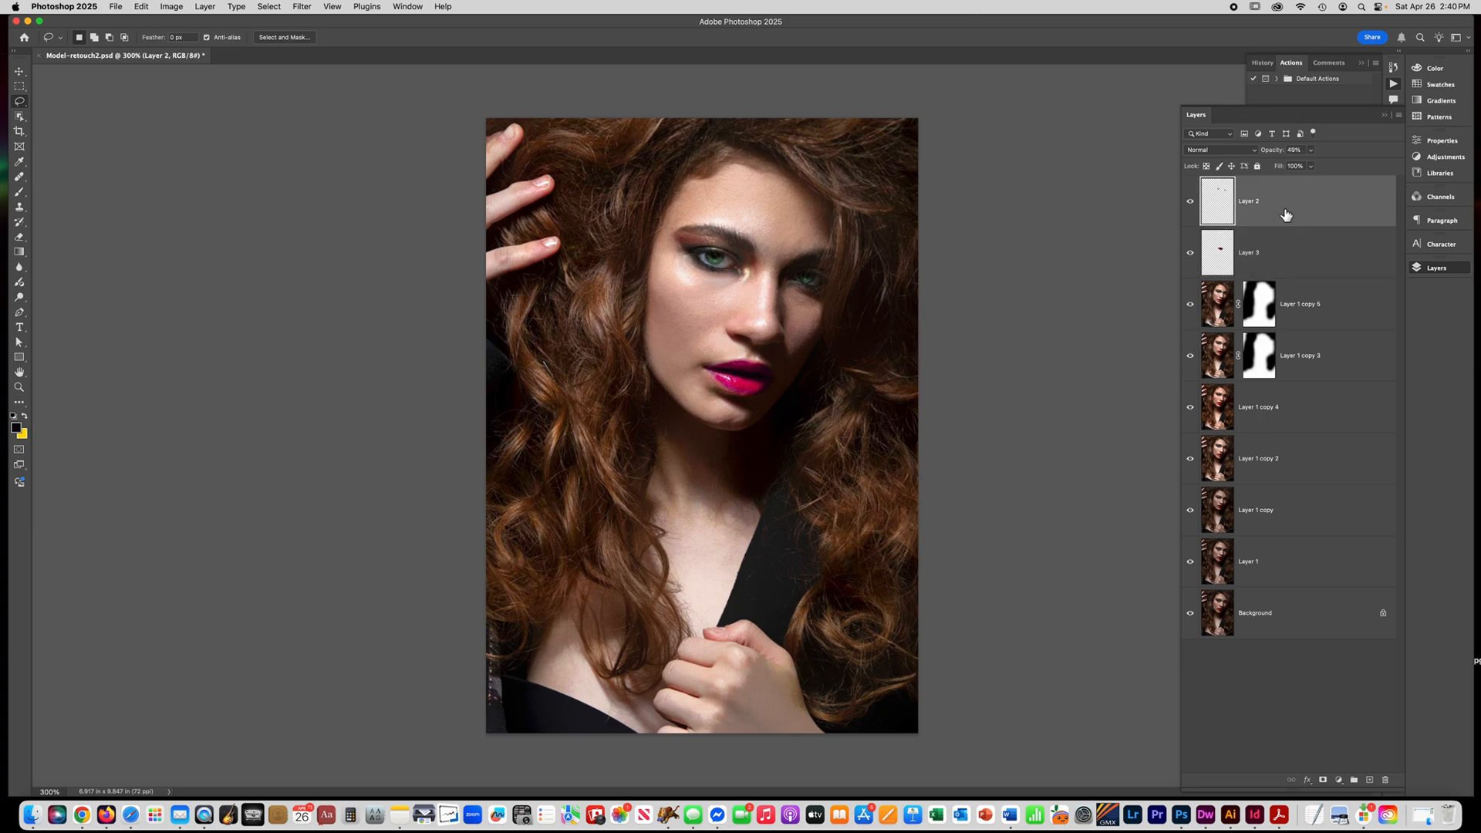
left_click(1301, 569, "shift")
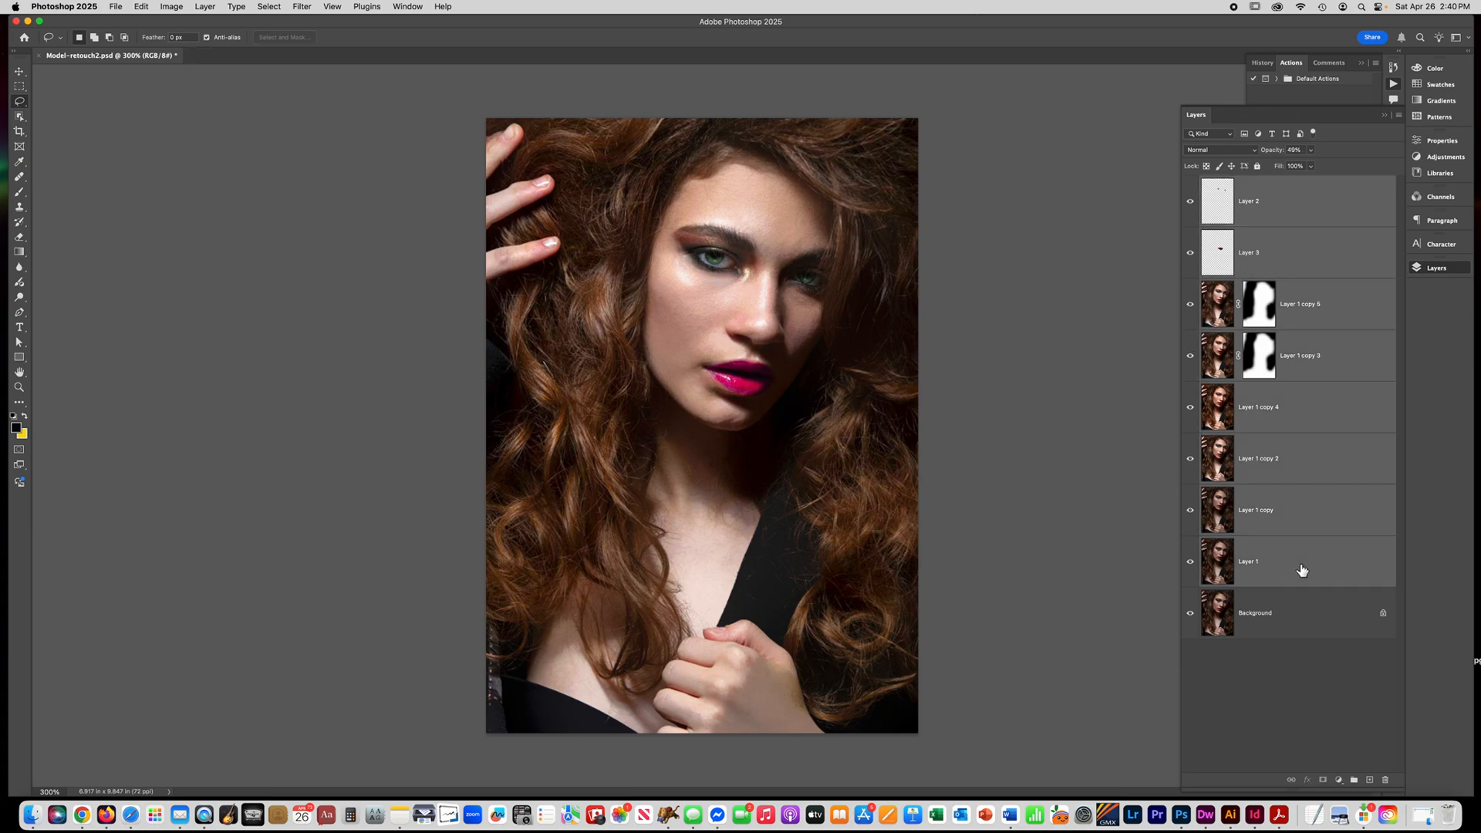
key("super+g")
Collapse the group and compare the original portrait with the retouched version by toggling the group's visibility.
left_click(1191, 184)
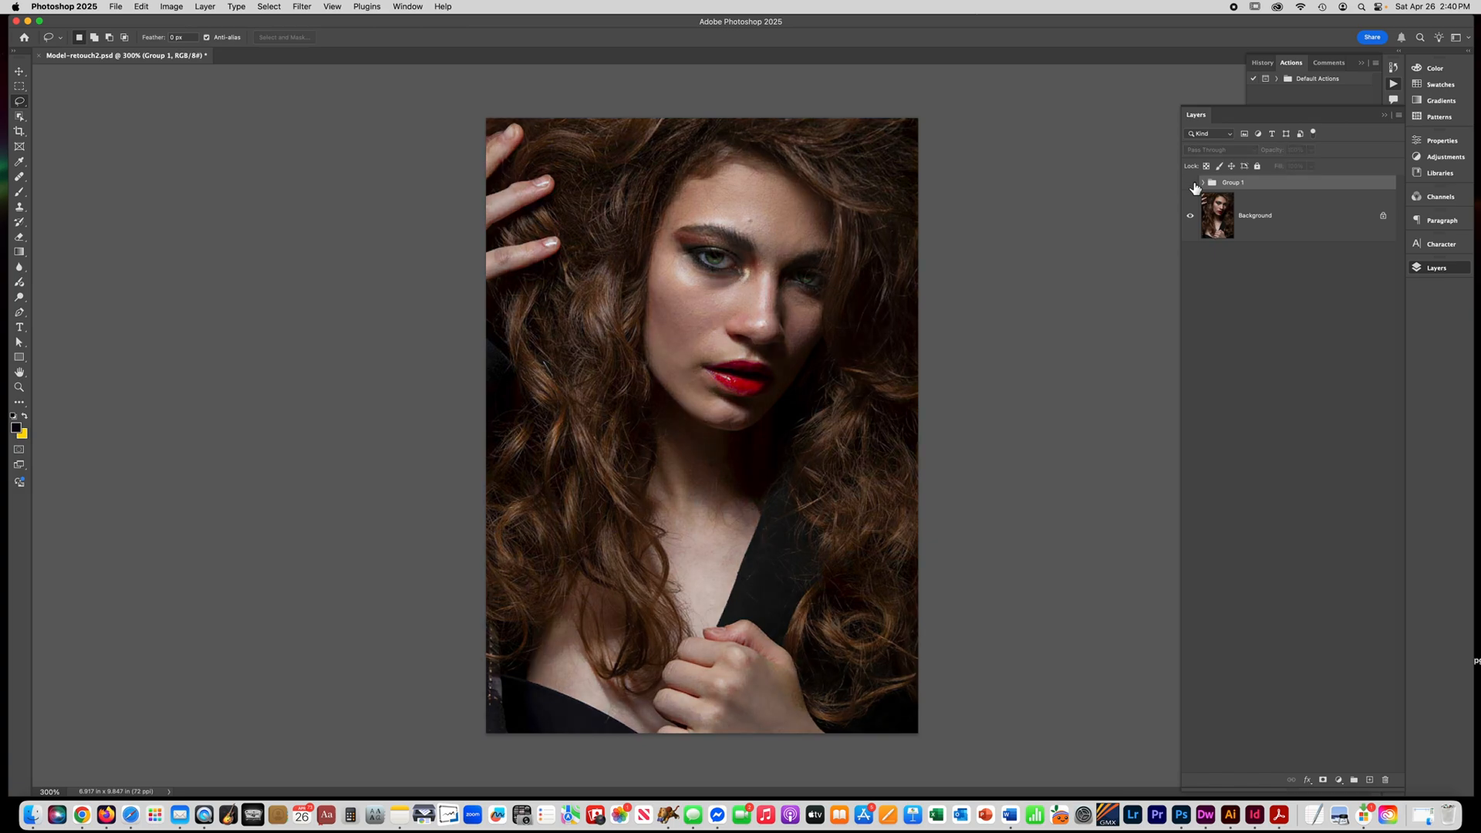
left_click(1191, 183)
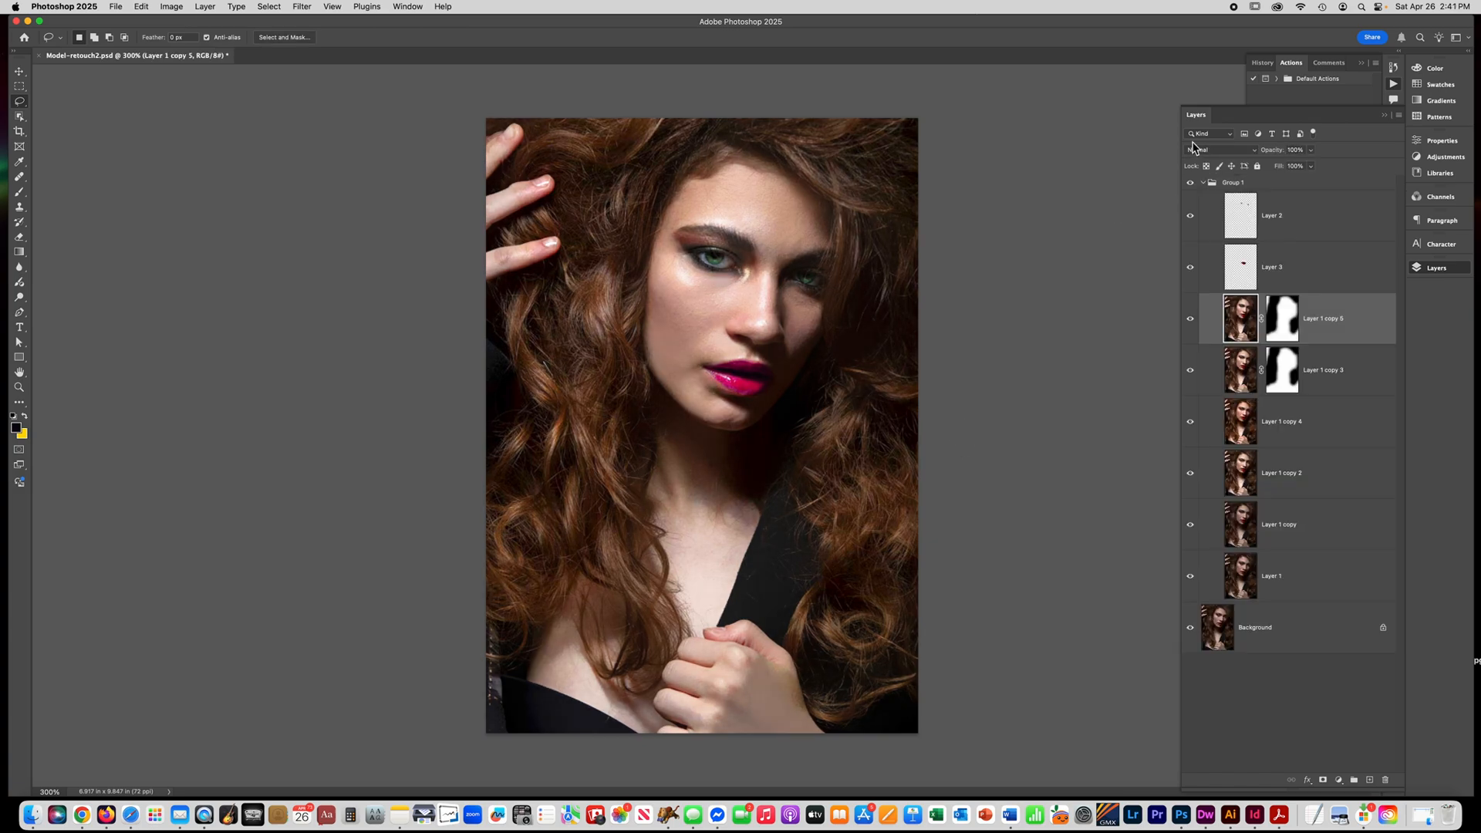
left_click(1204, 183)
left_click(1191, 183)
left_click(1191, 184)
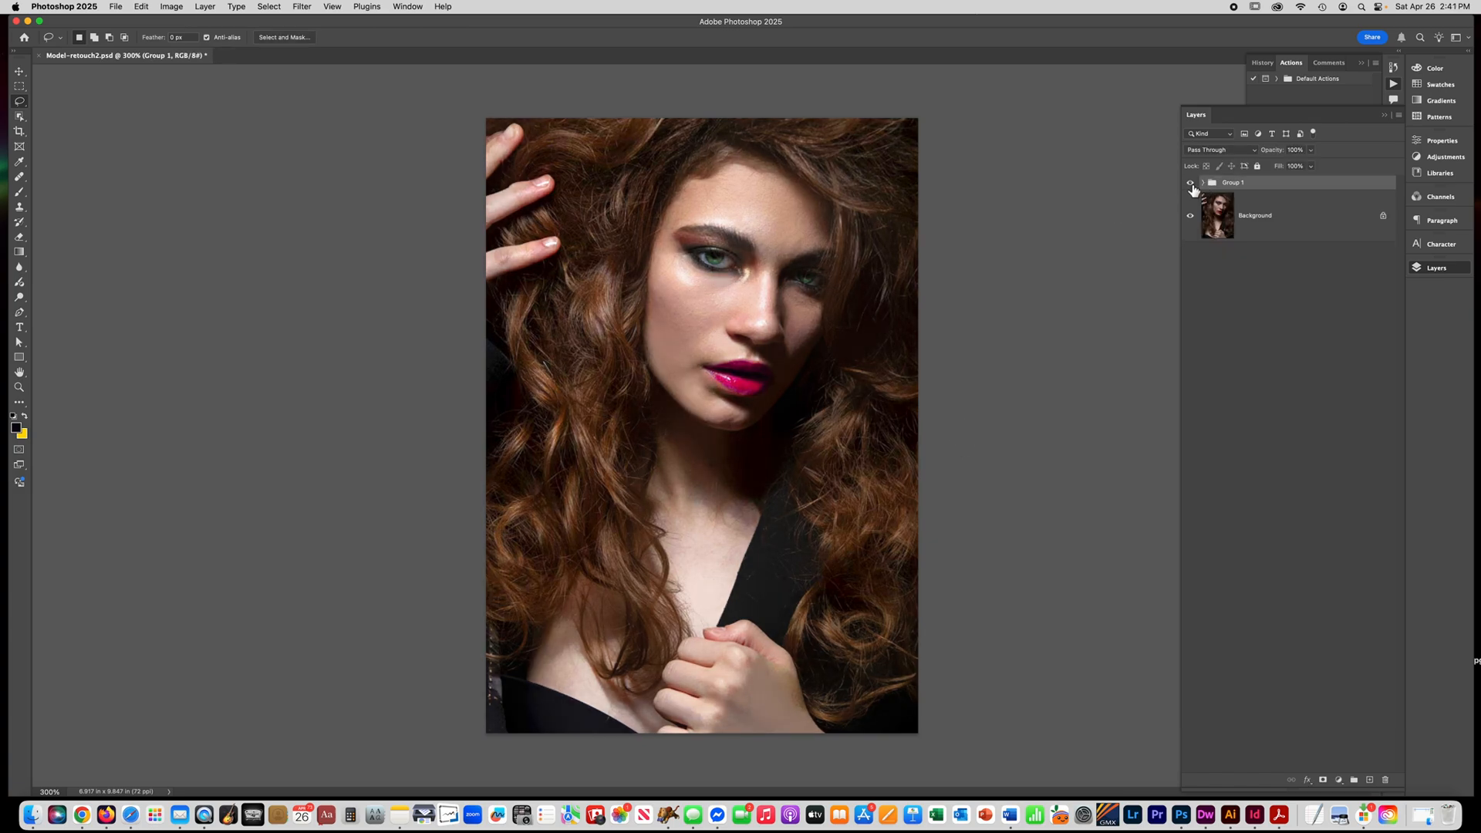
left_click(1191, 184)
left_click(1191, 184)
left_click(1191, 183)
left_click(1191, 184)
left_click(1191, 184)
left_click(1191, 185)
left_click(1191, 184)
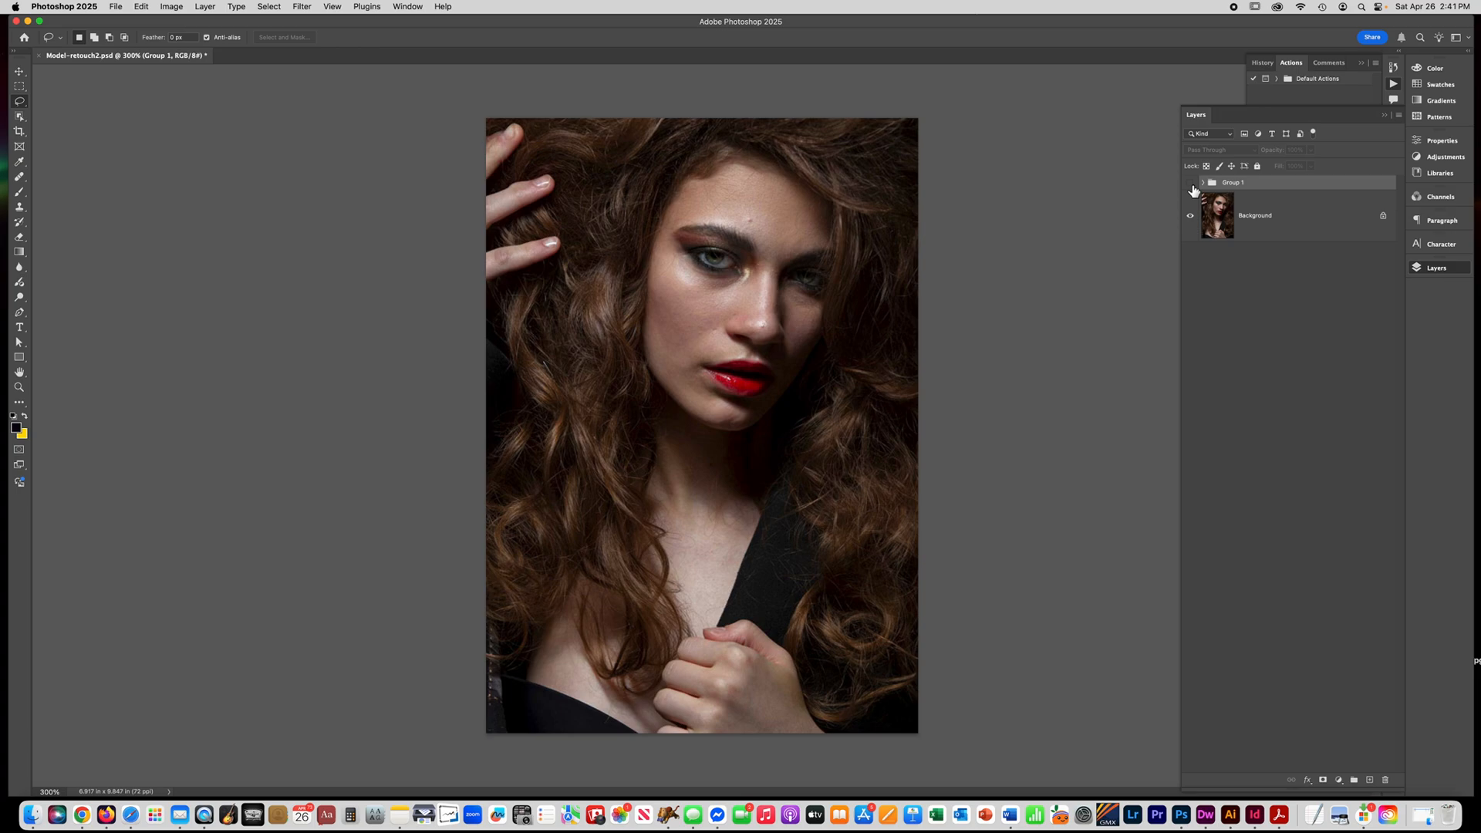
left_click(1191, 184)
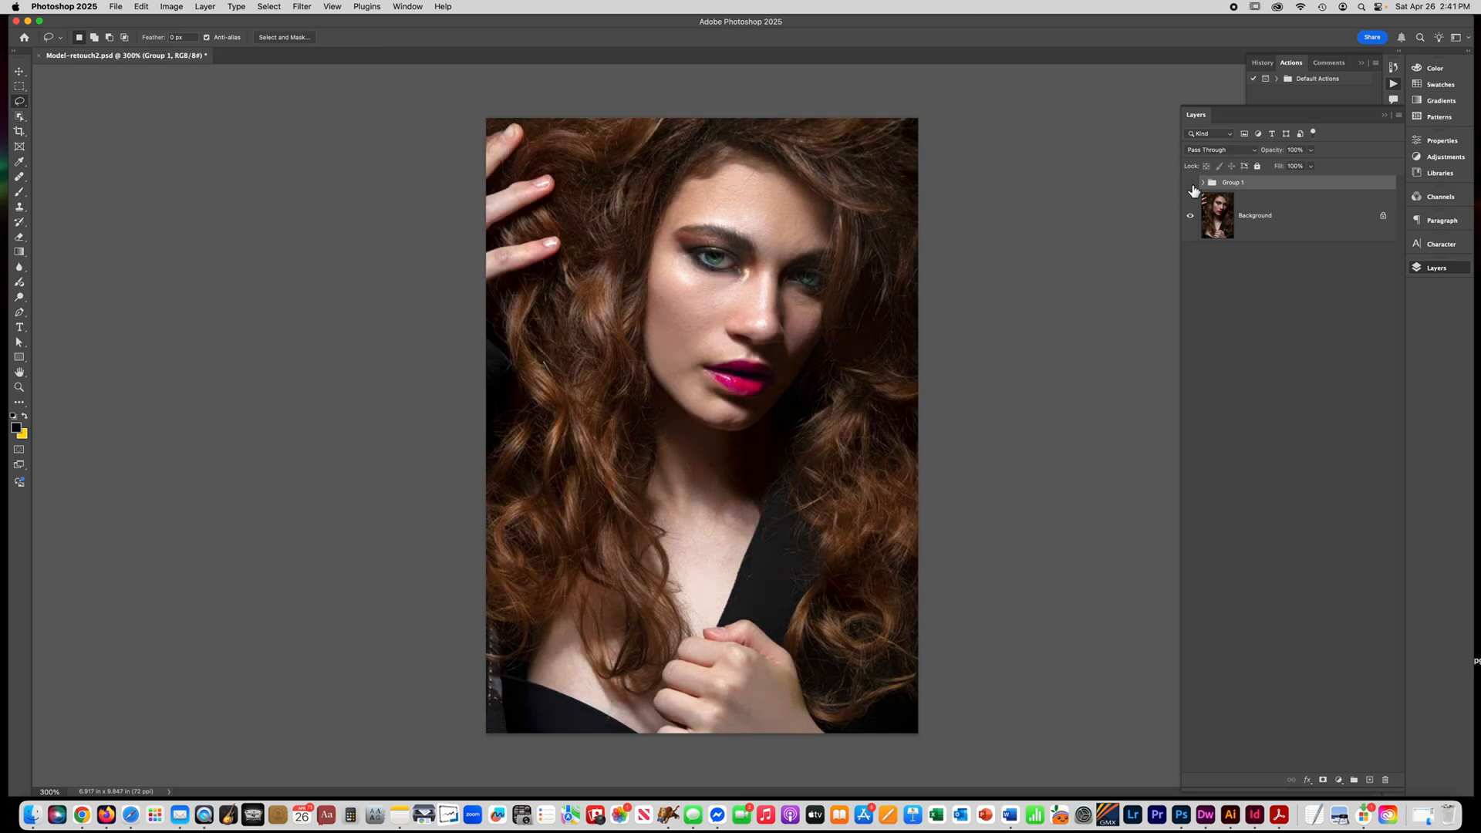
left_click(1191, 184)
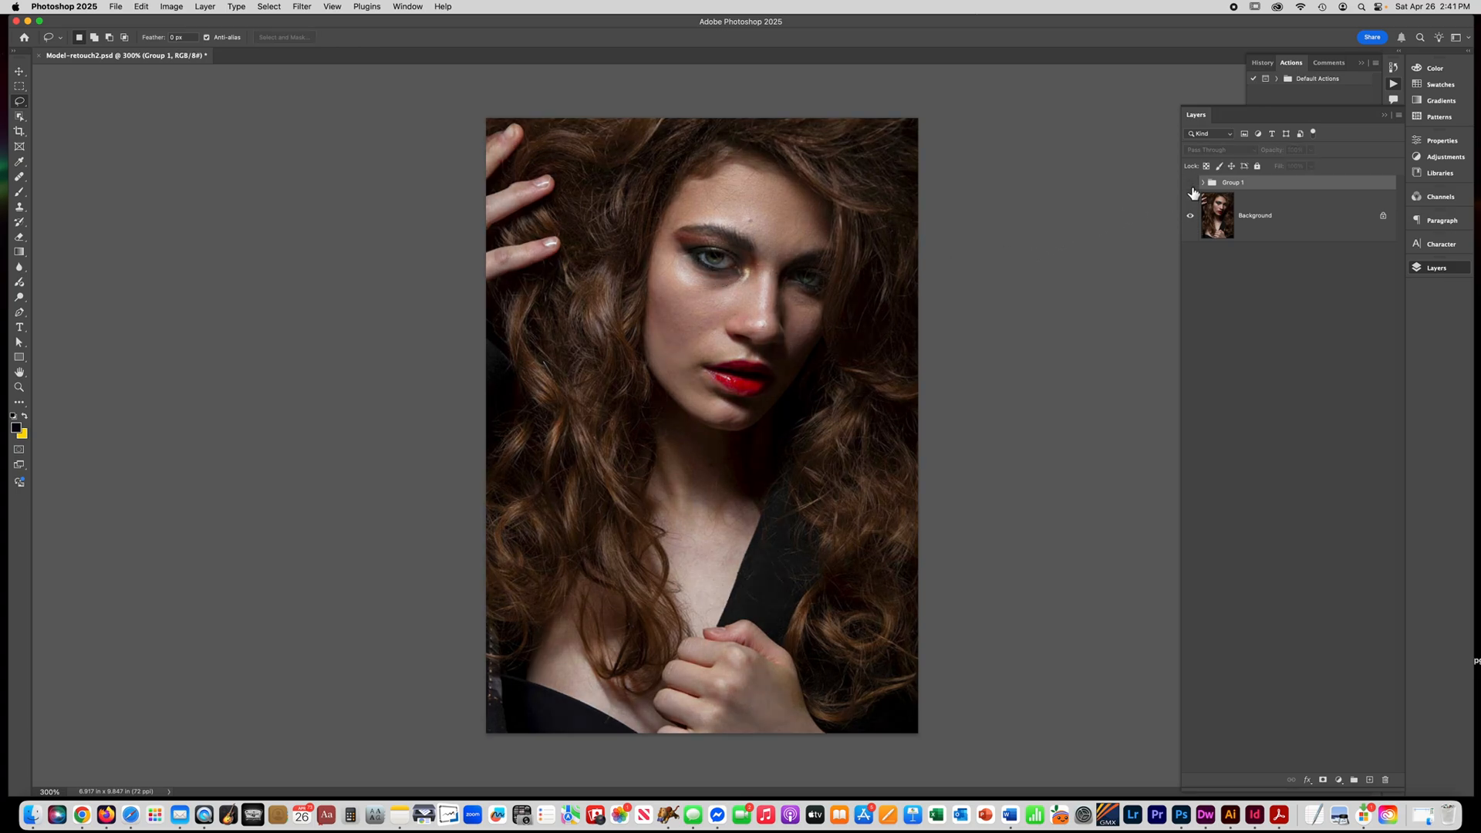
left_click(1192, 187)
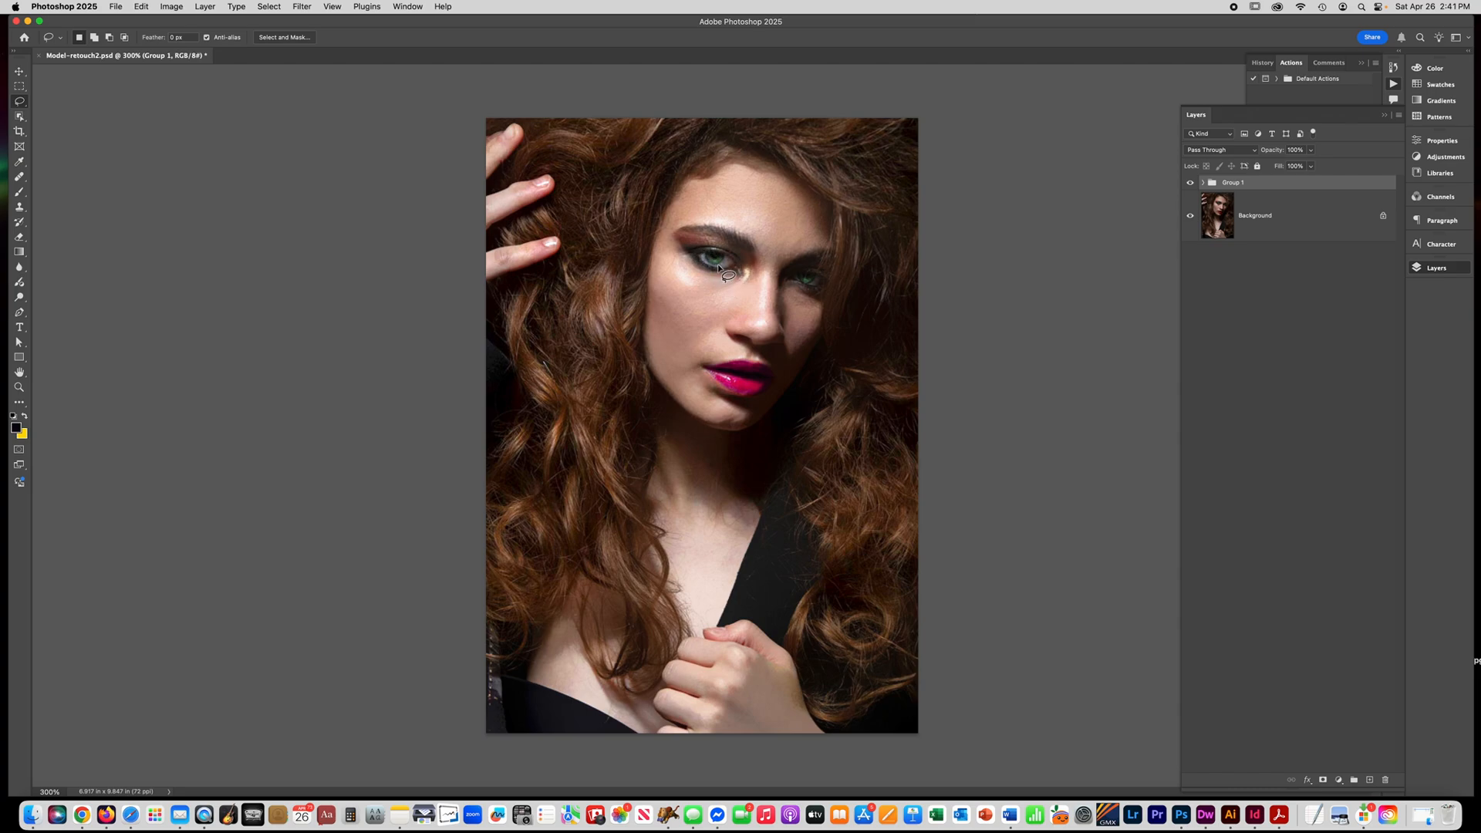